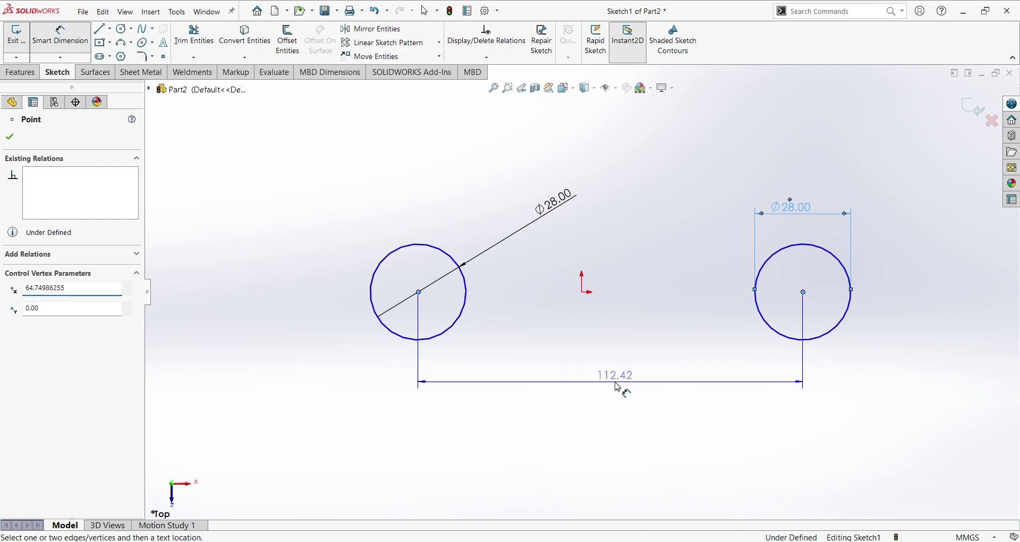
Dimension the distance between the two circle centres as 76 mm and check it against the jk1.pdf drawing
{"action": "left_click", "coordinate": [621, 385]}
{"action": "type", "text": "76"}
{"action": "key", "text": "Return"}
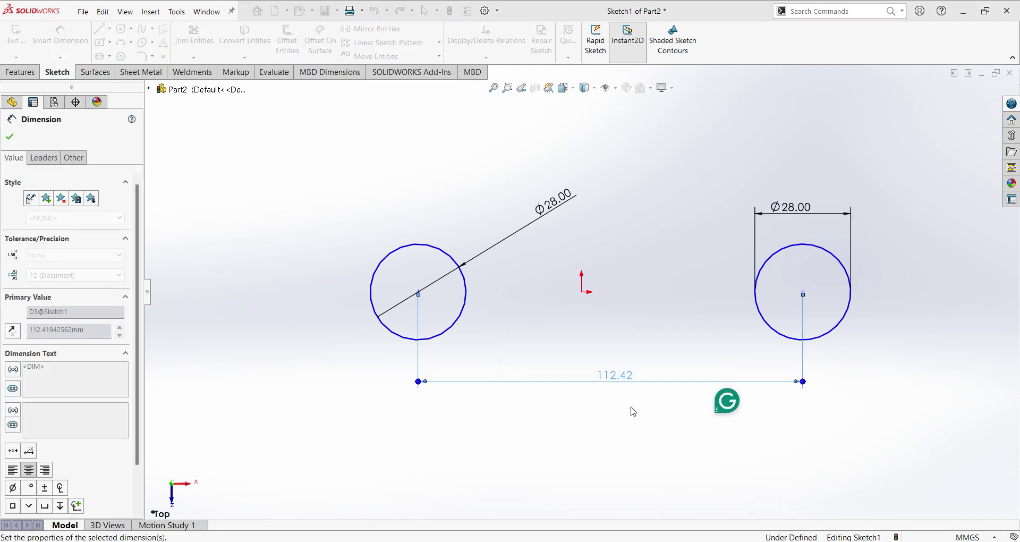
{"action": "key", "text": "alt+Tab"}
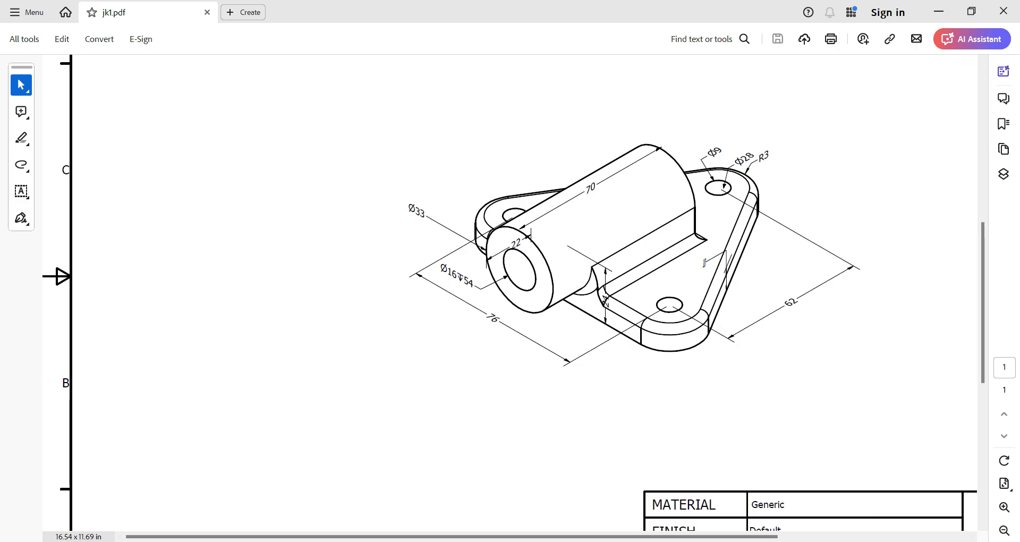
{"action": "key", "text": "alt+Tab"}
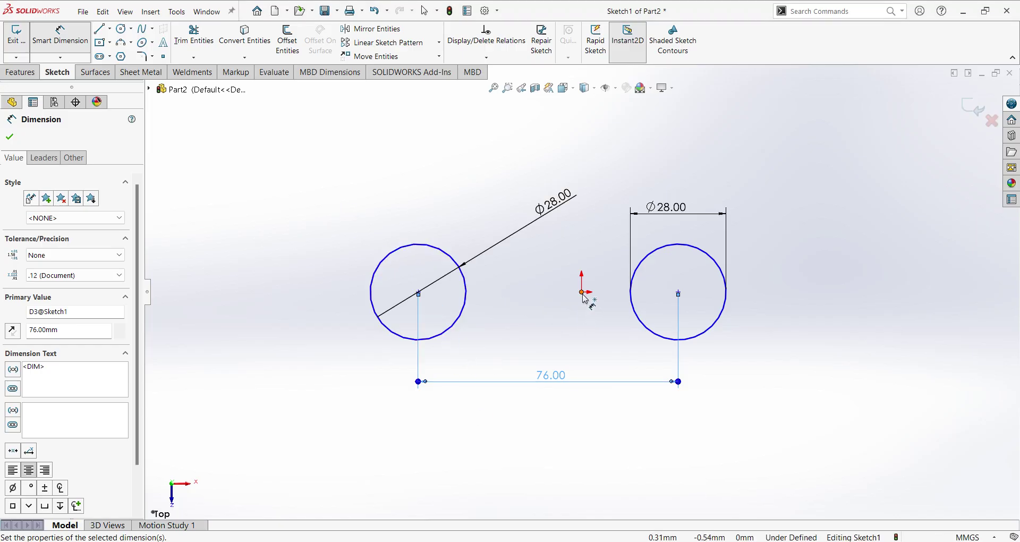
Dimension the horizontal distance from the origin to the left circle's centre as 76/2 mm
{"action": "left_click", "coordinate": [584, 296]}
{"action": "left_click", "coordinate": [419, 294]}
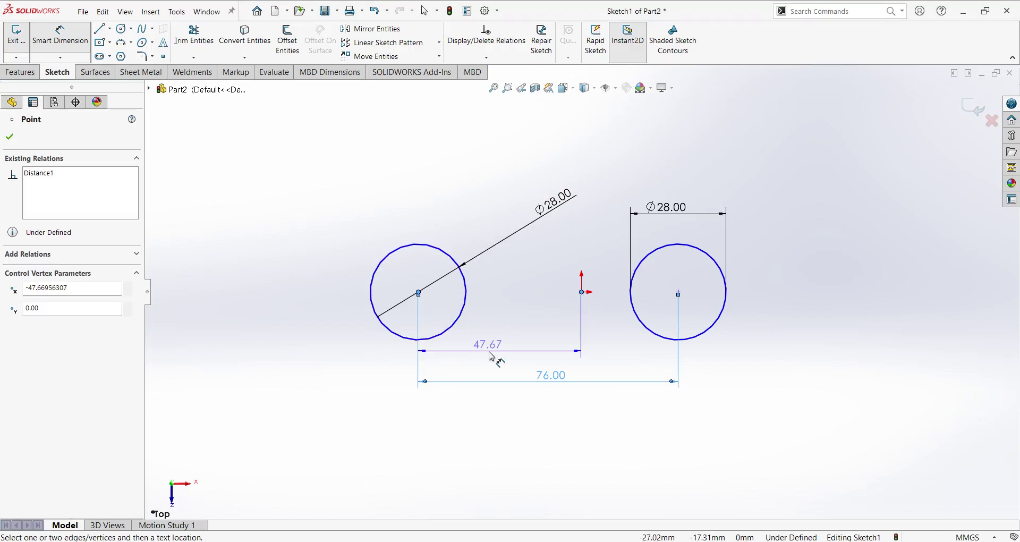
{"action": "left_click", "coordinate": [492, 357]}
{"action": "type", "text": "76/"}
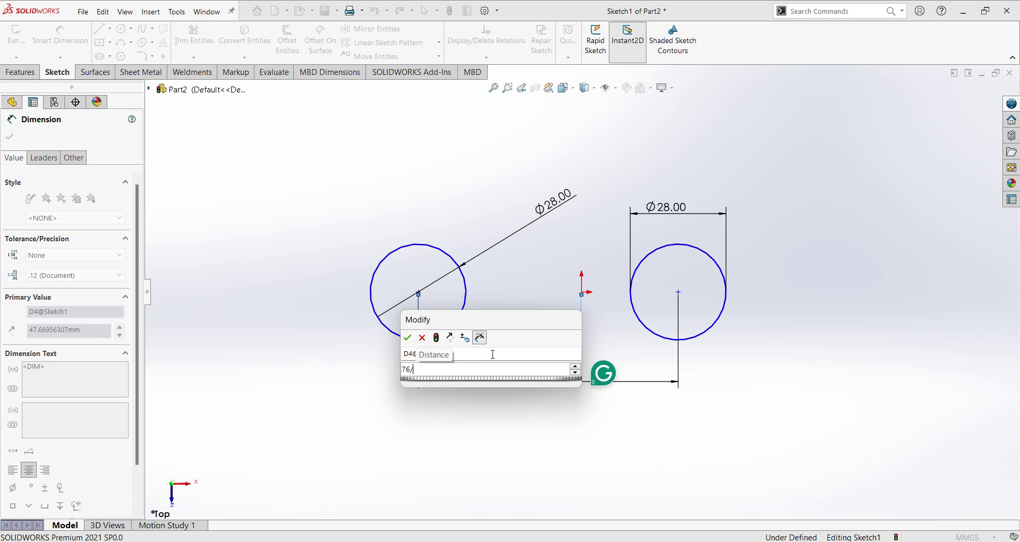
{"action": "type", "text": "2"}
{"action": "key", "text": "Return"}
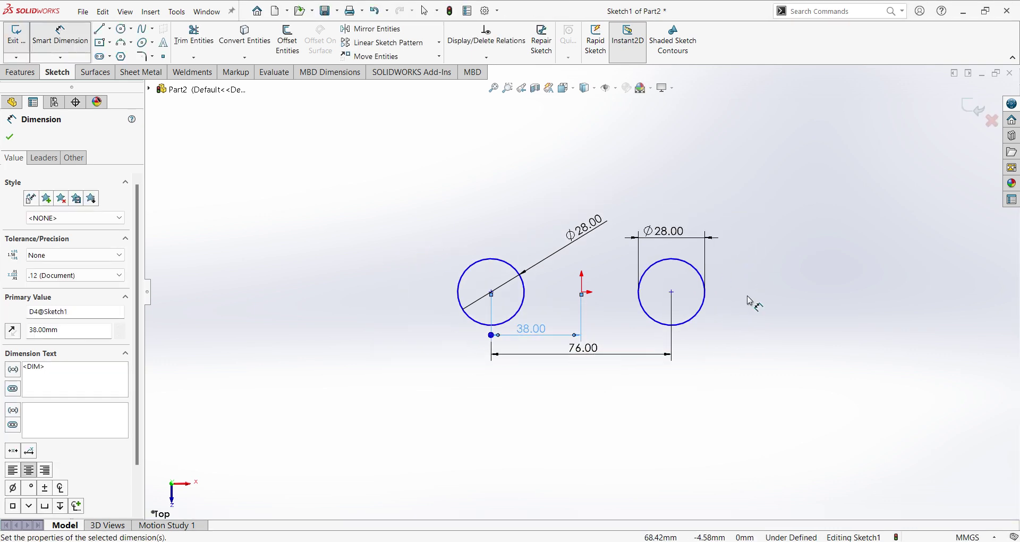
Draw a third circle of about 18 mm radius, centred about 79 mm directly above the origin
{"action": "middle_click_drag", "start_coordinate": [781, 236], "coordinate": [772, 347], "text": "ctrl"}
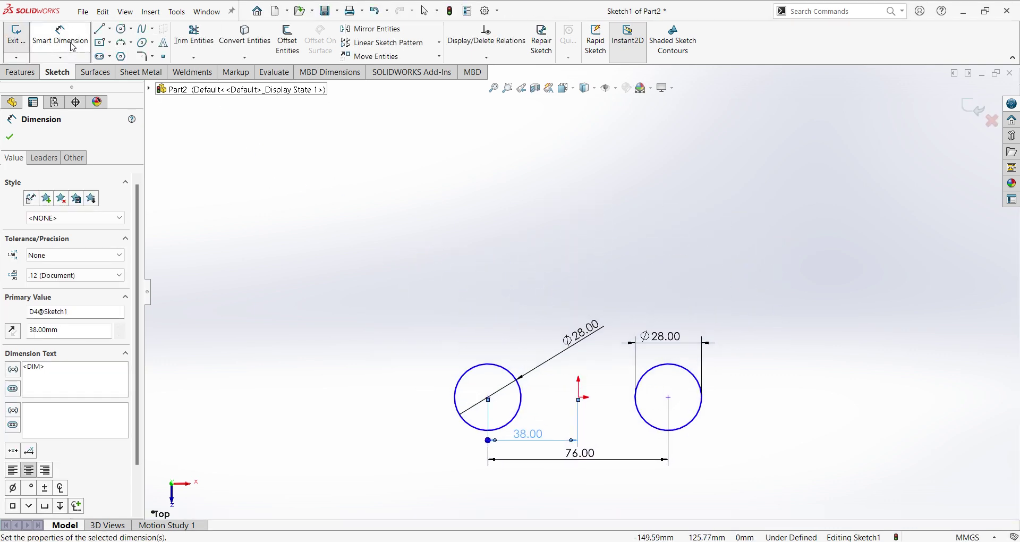
{"action": "left_click", "coordinate": [121, 29]}
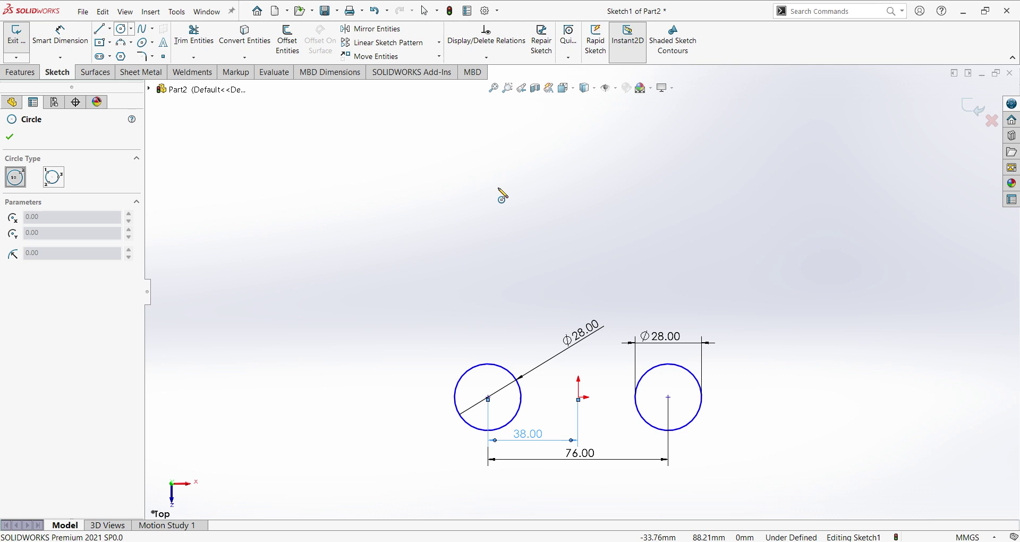
{"action": "left_click", "coordinate": [579, 208]}
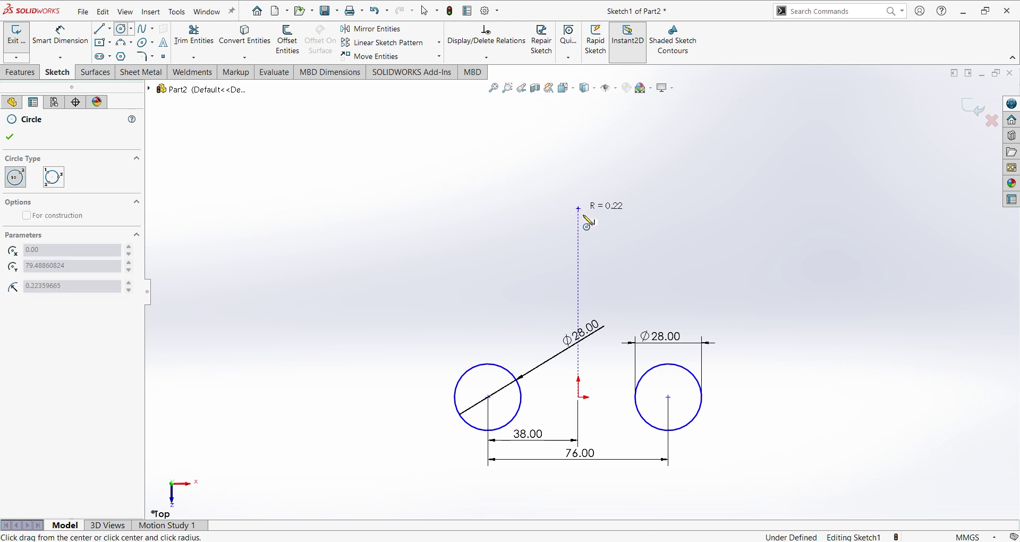
{"action": "left_click", "coordinate": [609, 239]}
Dimension the upper circle's diameter as 28 mm
{"action": "right_click", "coordinate": [690, 222]}
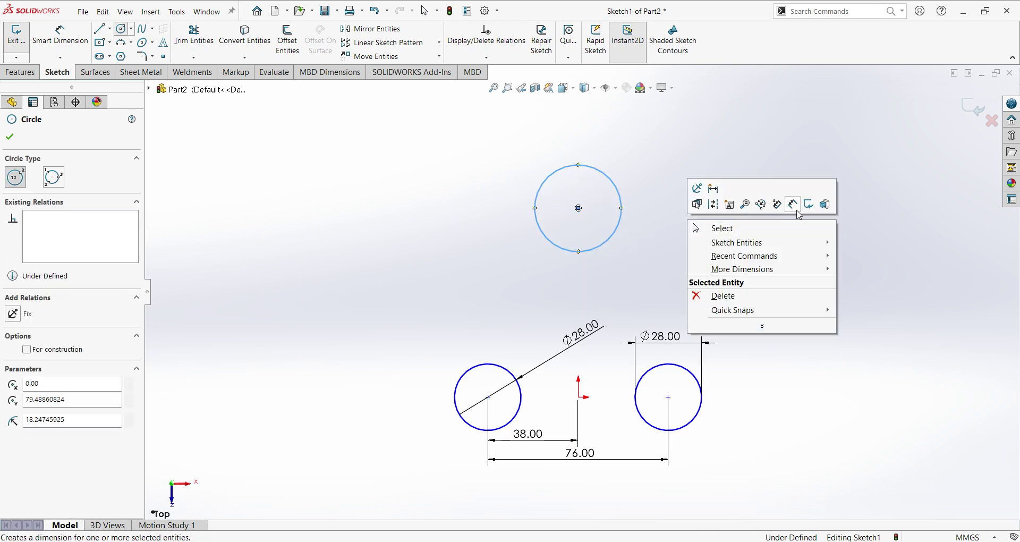
{"action": "left_click", "coordinate": [713, 188]}
{"action": "left_click", "coordinate": [626, 203]}
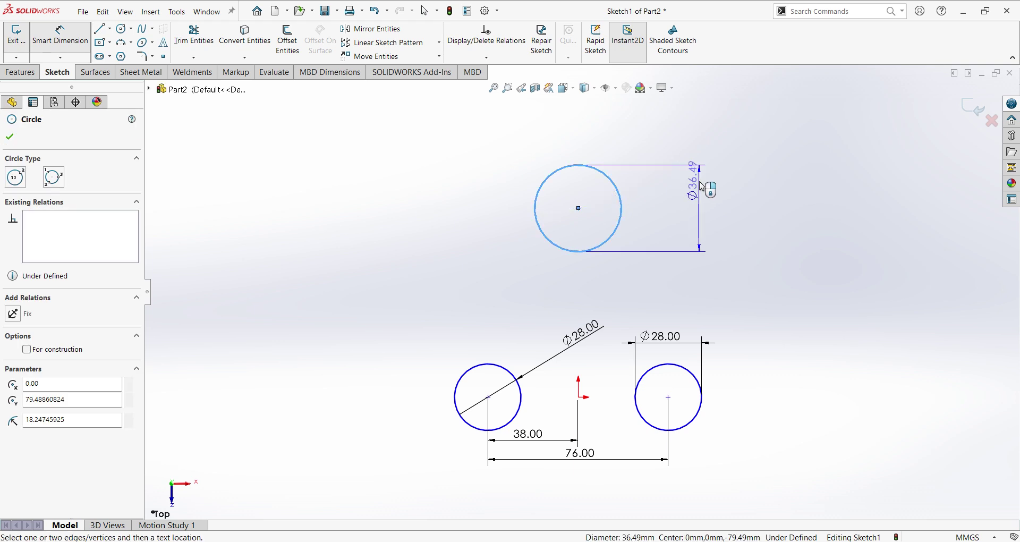
{"action": "left_click", "coordinate": [700, 205]}
{"action": "type", "text": "28"}
{"action": "key", "text": "Return"}
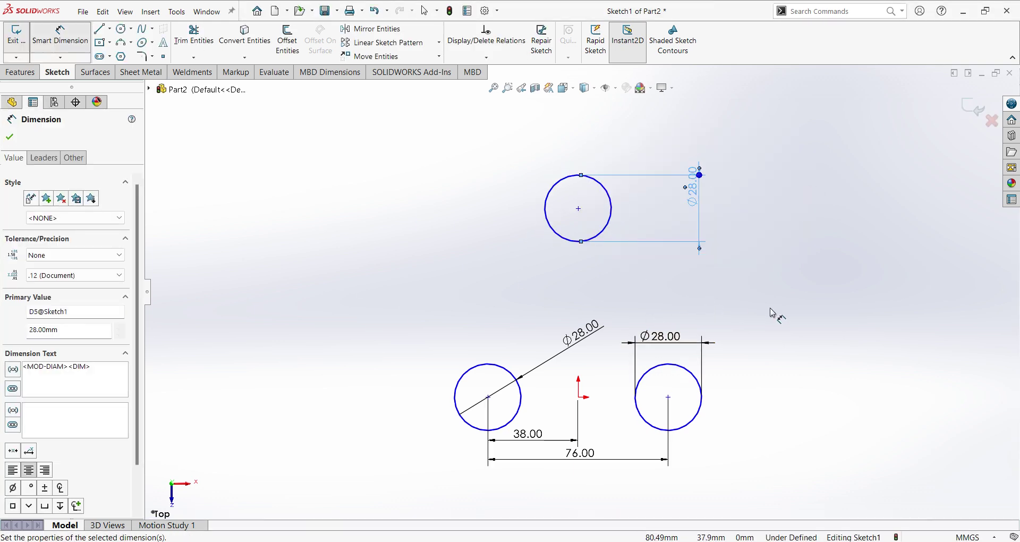
Dimension the vertical distance between the left and upper circle centres as 62 mm and check it against the PDF drawing
{"action": "left_click", "coordinate": [489, 398]}
{"action": "left_click", "coordinate": [579, 209]}
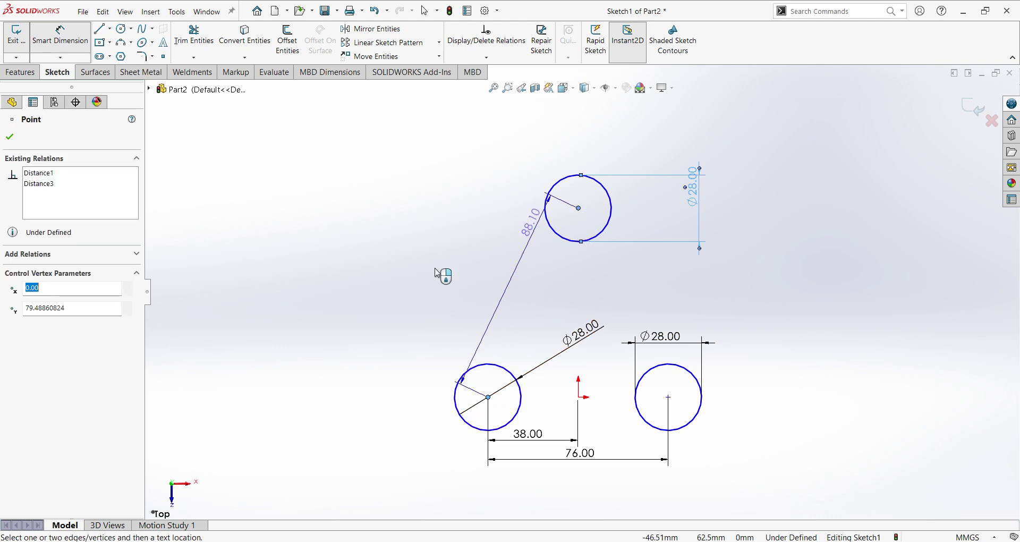
{"action": "left_click", "coordinate": [406, 296]}
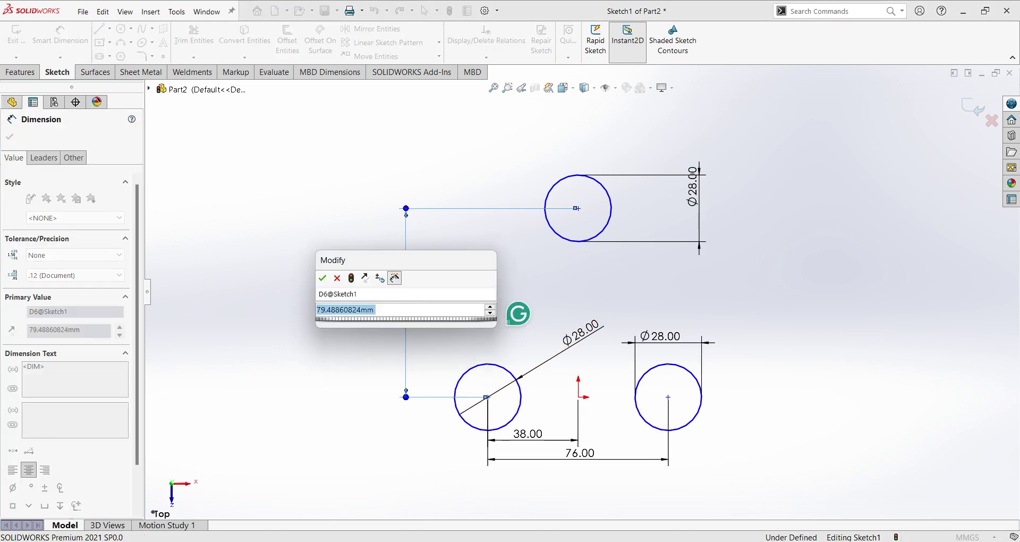
{"action": "type", "text": "68"}
{"action": "type", "text": "2"}
{"action": "key", "text": "Return"}
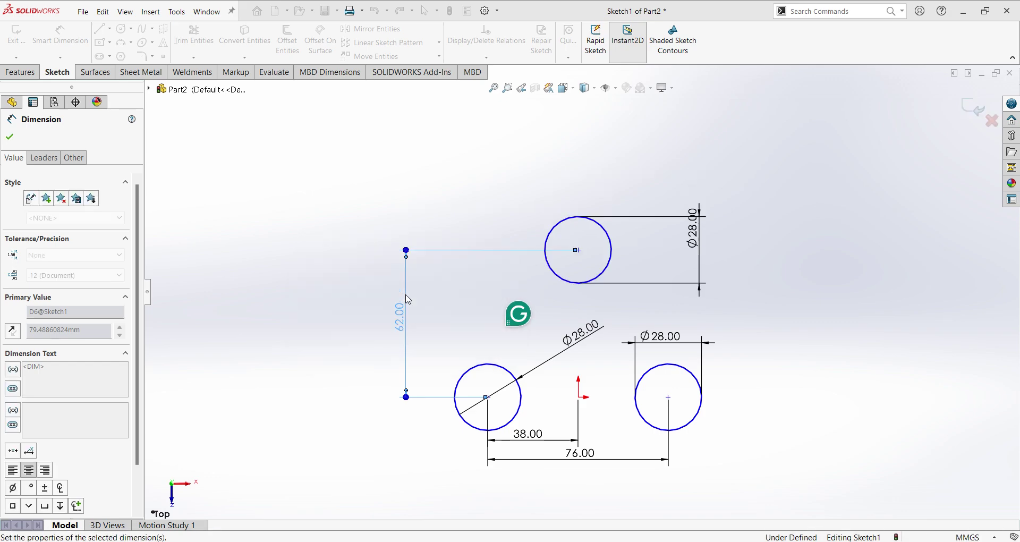
{"action": "key", "text": "alt+Tab"}
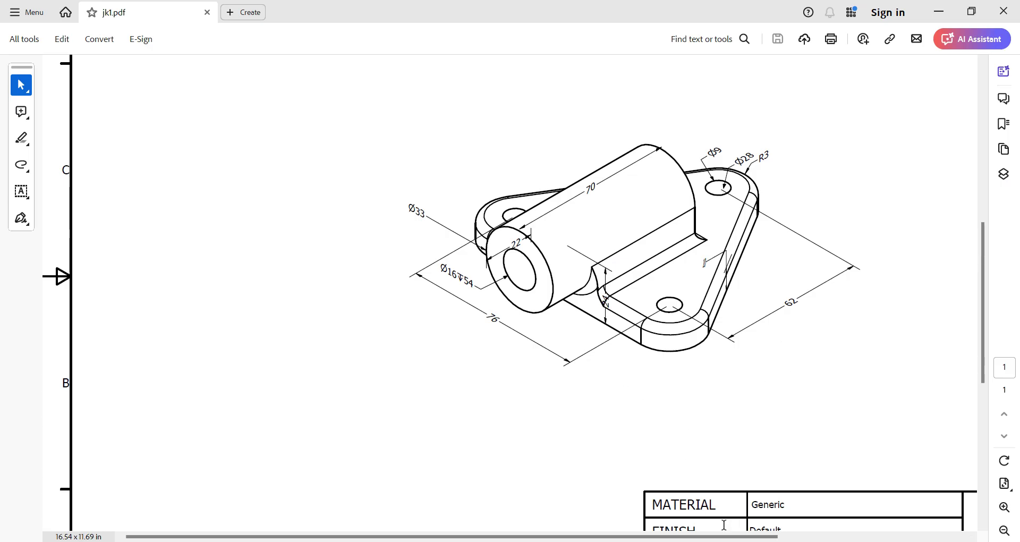
{"action": "key", "text": "alt+Tab"}
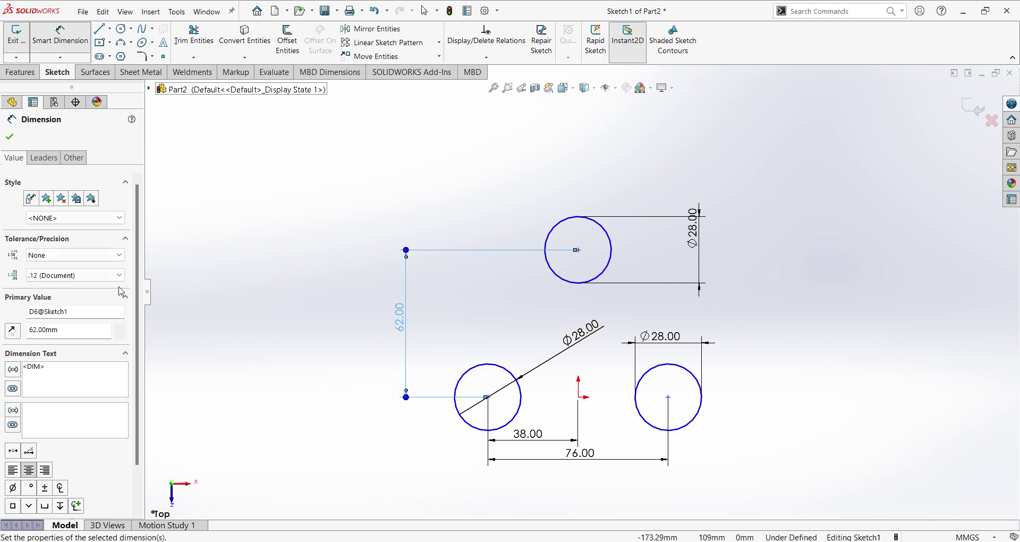
{"action": "key", "text": "Escape"}
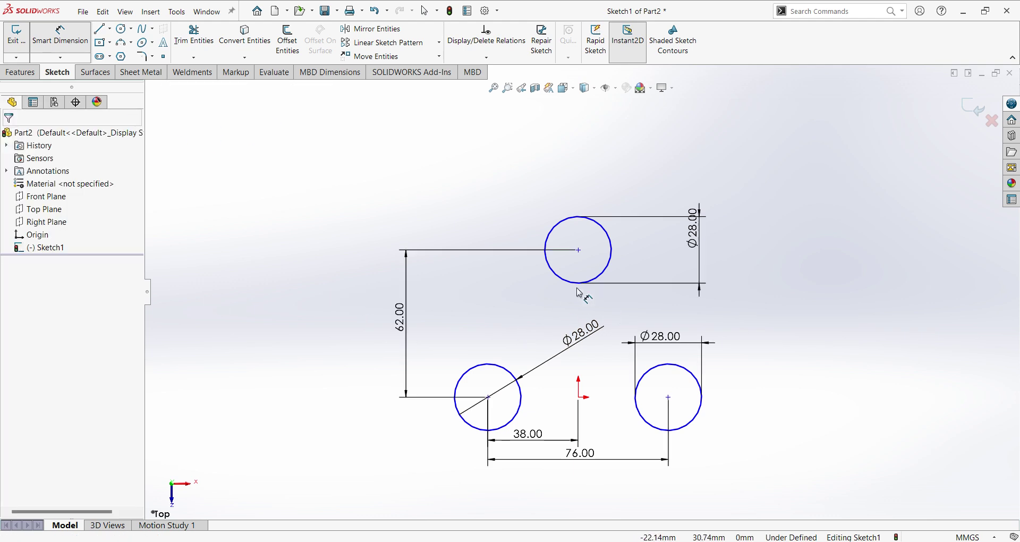
{"action": "key", "text": "Escape"}
Add a vertical relation between the upper circle's centre and the origin, and a horizontal one between the left circle's centre and the origin
{"action": "left_click", "coordinate": [579, 249]}
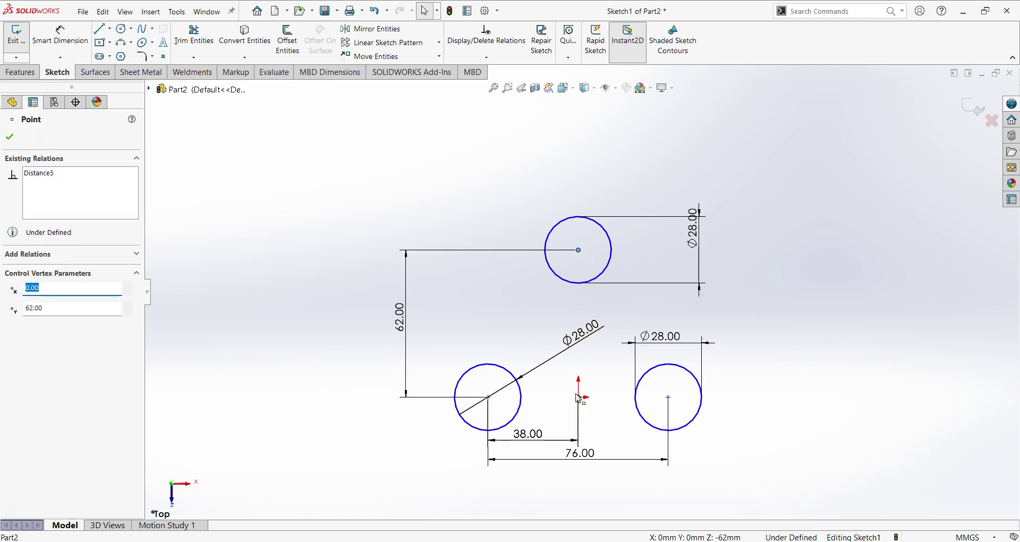
{"action": "left_click", "coordinate": [579, 397], "text": "ctrl"}
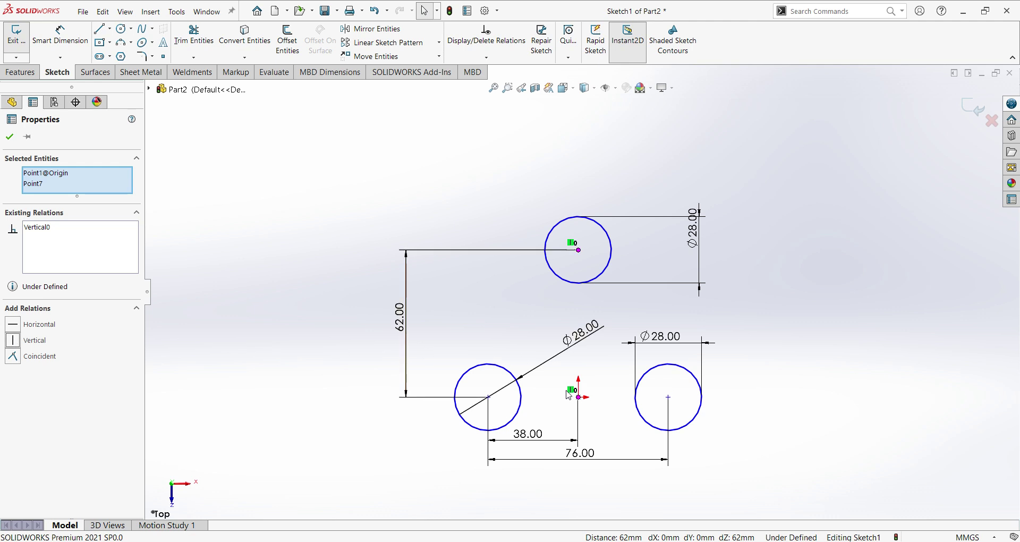
{"action": "left_click", "coordinate": [488, 397]}
{"action": "left_click", "coordinate": [580, 399]}
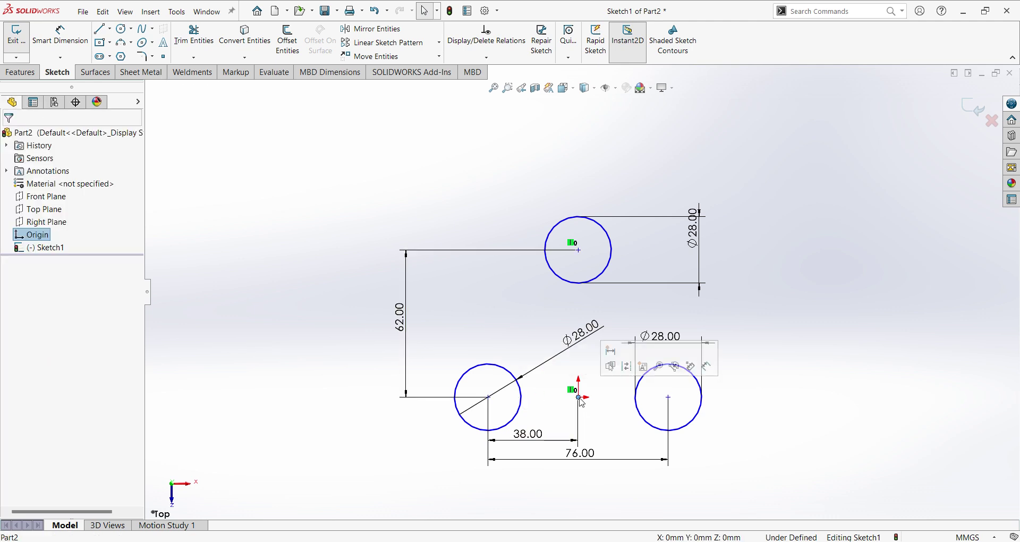
{"action": "left_click", "coordinate": [492, 402], "text": "ctrl"}
{"action": "left_click", "coordinate": [16, 325]}
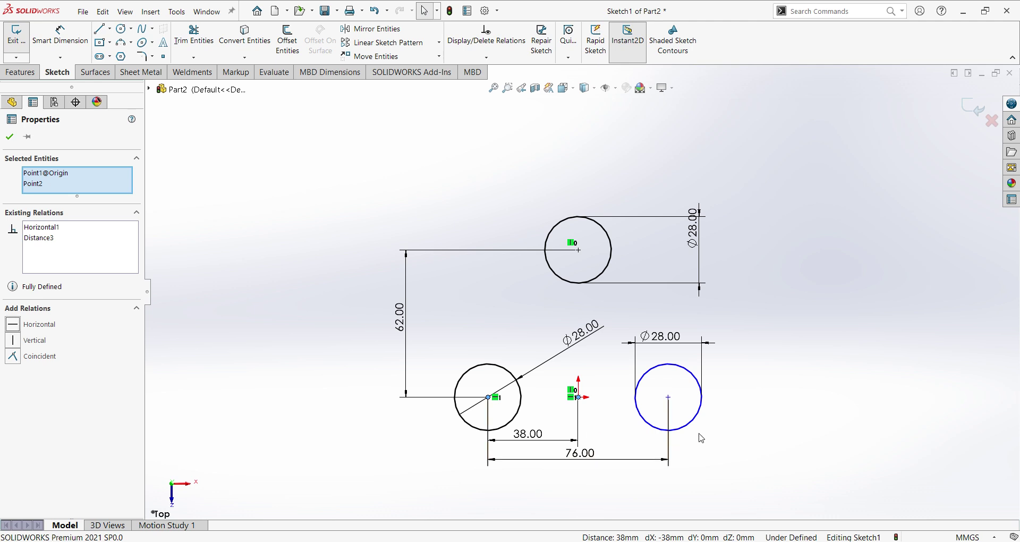
Add a horizontal relation between the right circle's centre and the origin
{"action": "left_click", "coordinate": [580, 398]}
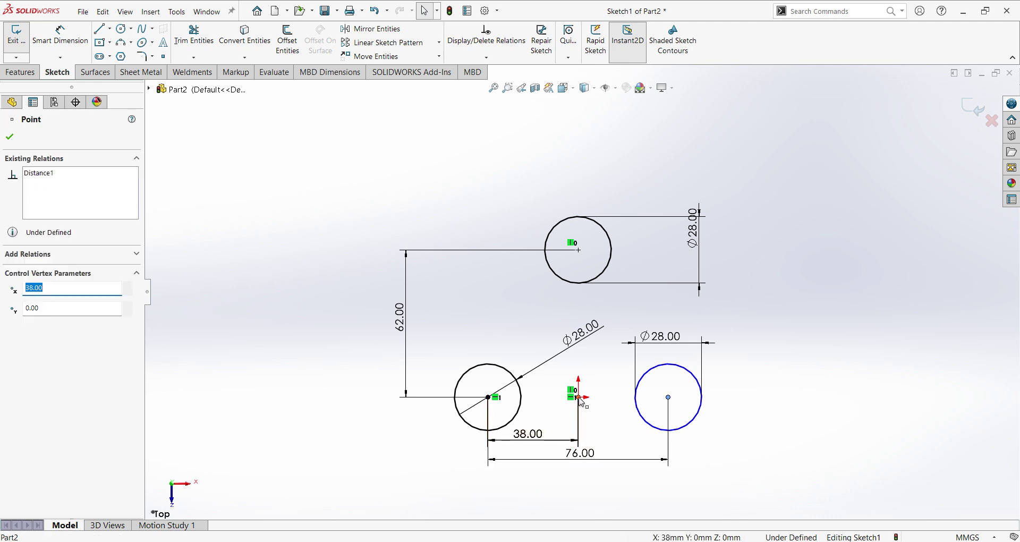
{"action": "left_click", "coordinate": [580, 398], "text": "ctrl"}
{"action": "left_click", "coordinate": [14, 325]}
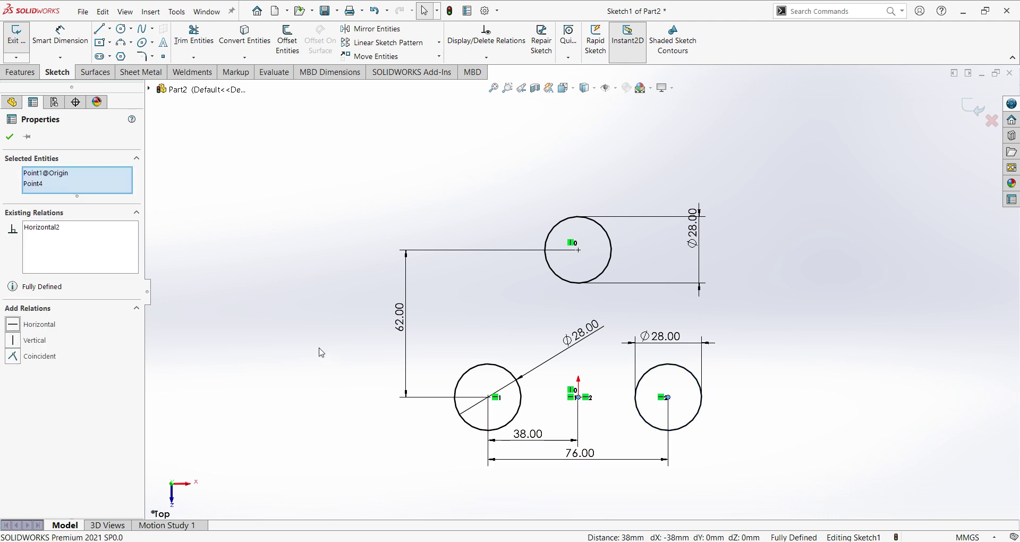
{"action": "left_click", "coordinate": [321, 353]}
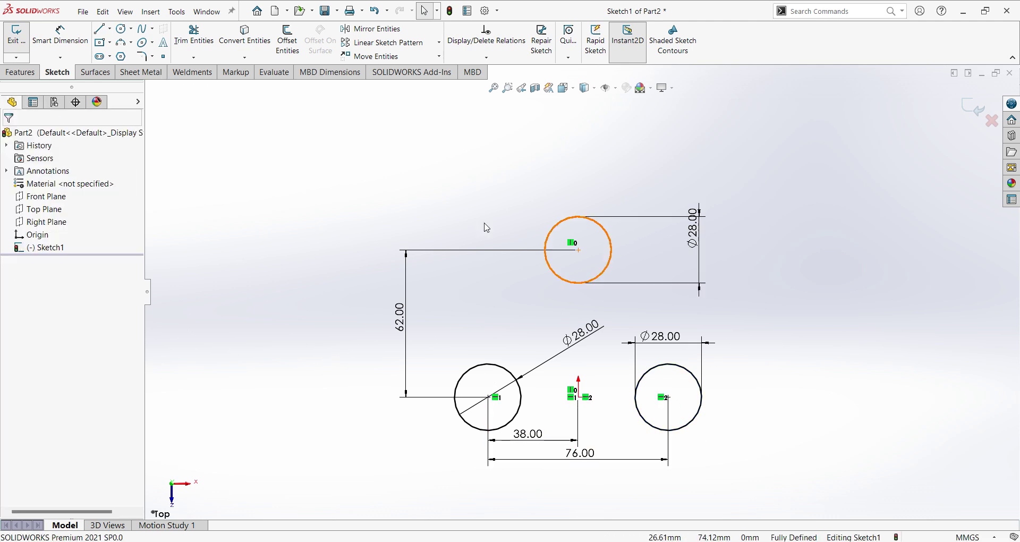
Draw a line along the outer left side, tangent to both the left circle and the upper circle
{"action": "left_click", "coordinate": [98, 28]}
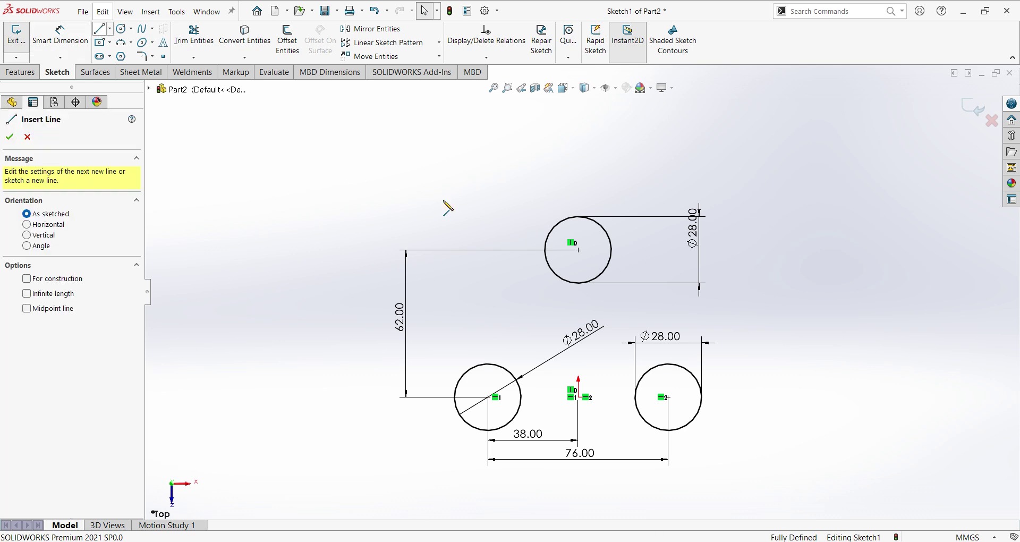
{"action": "left_click", "coordinate": [455, 393]}
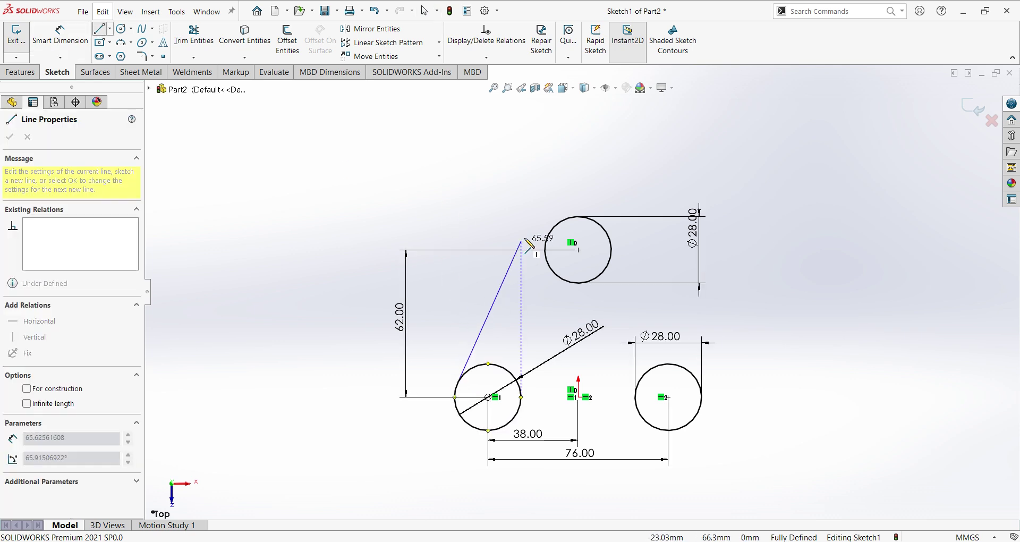
{"action": "left_click", "coordinate": [549, 233]}
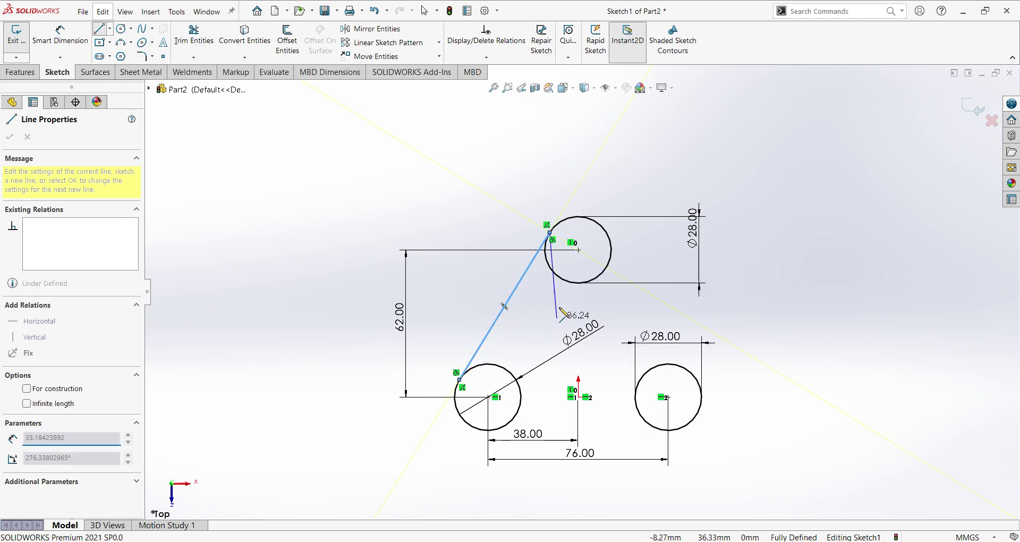
{"action": "key", "text": "Escape"}
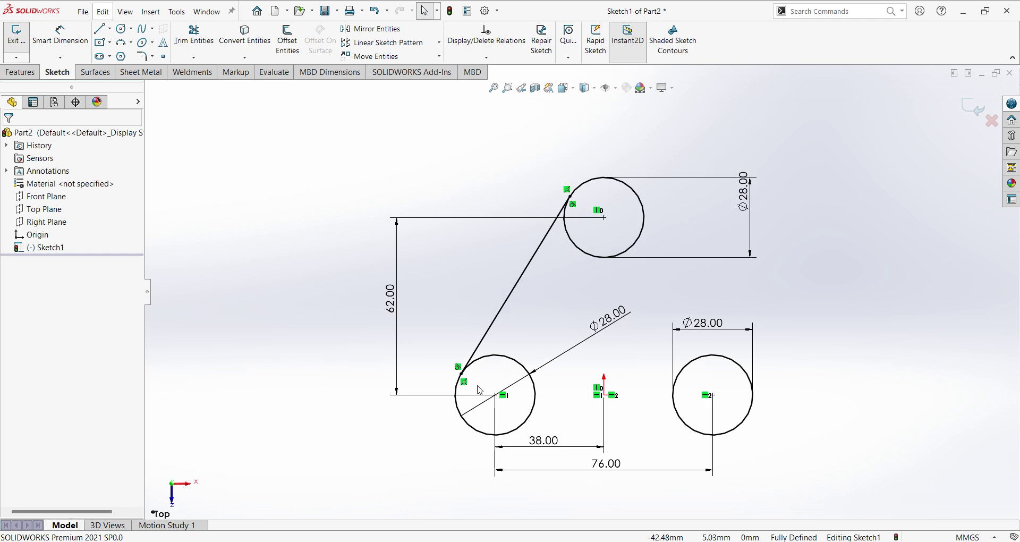
Draw a horizontal 76 mm line joining the lowest points of the left and right circles
{"action": "left_click", "coordinate": [109, 33]}
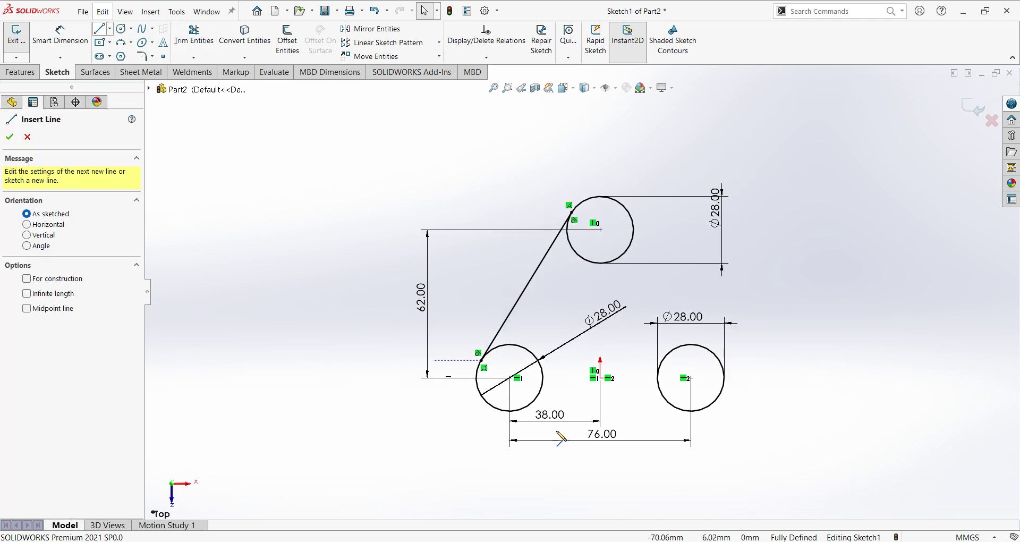
{"action": "left_click", "coordinate": [509, 411]}
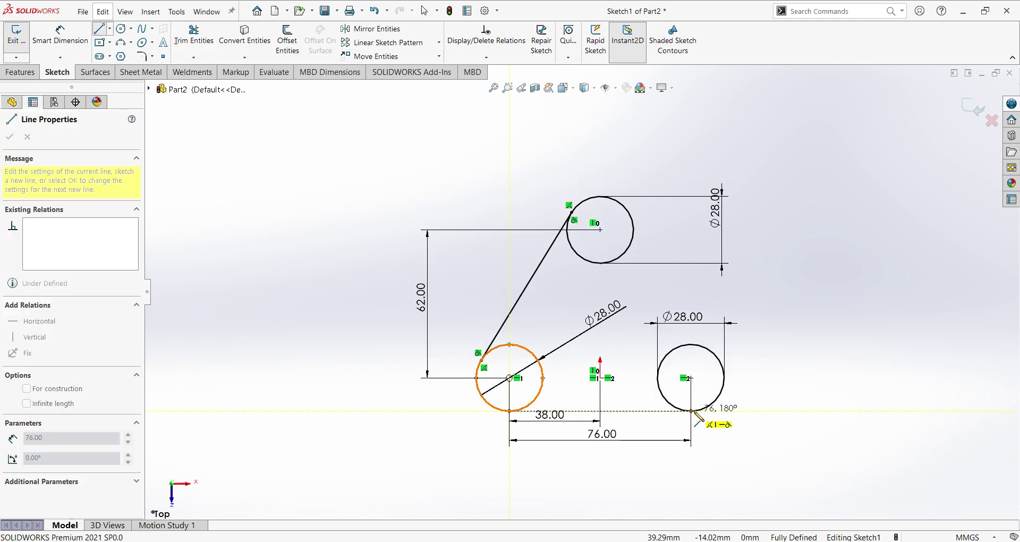
{"action": "left_click", "coordinate": [691, 411]}
{"action": "right_click", "coordinate": [735, 455]}
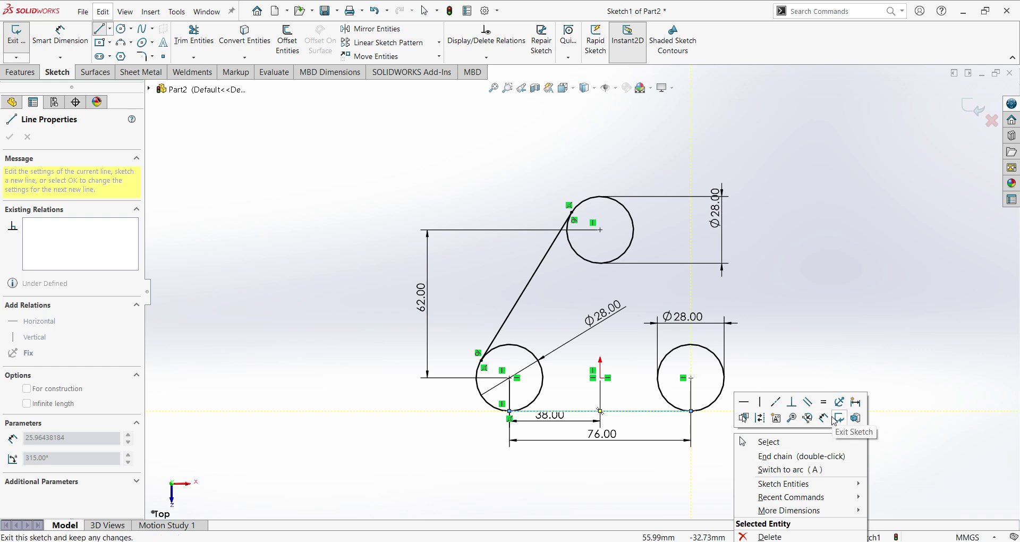
{"action": "left_click", "coordinate": [768, 443]}
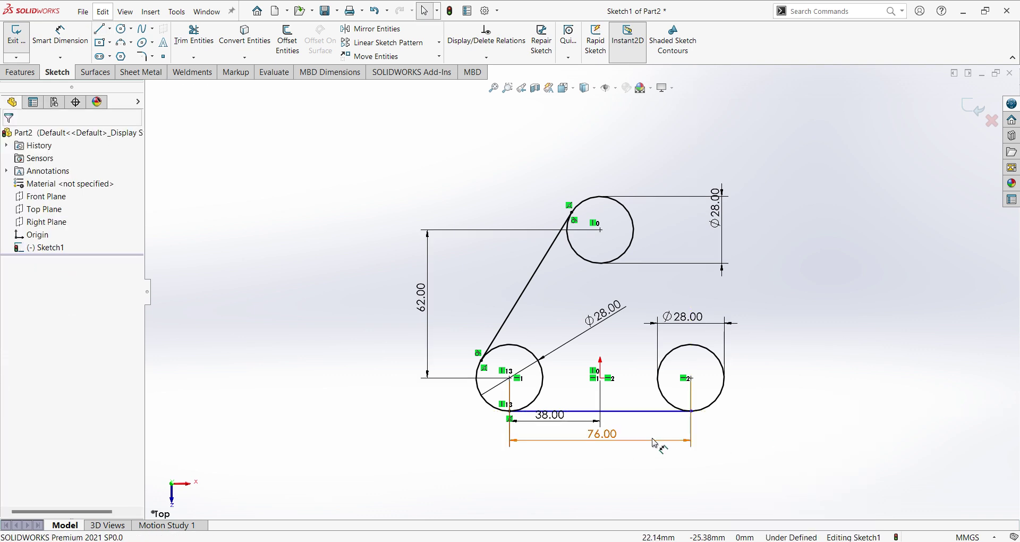
Add a tangent relation between the horizontal bottom line and the right circle
{"action": "scroll", "coordinate": [542, 440], "scroll_direction": "down", "scroll_amount": 2}
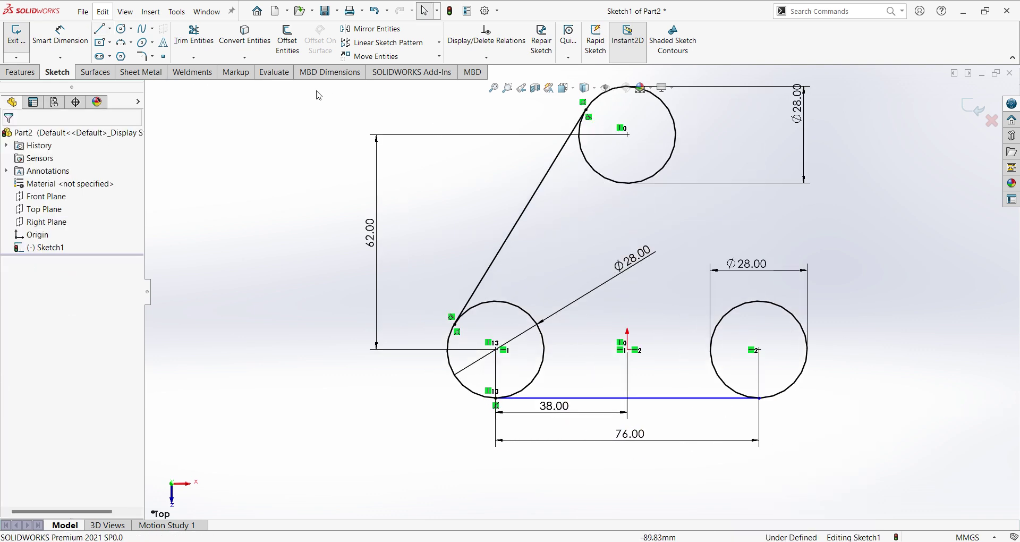
{"action": "left_click", "coordinate": [691, 398]}
{"action": "left_click", "coordinate": [720, 382], "text": "ctrl"}
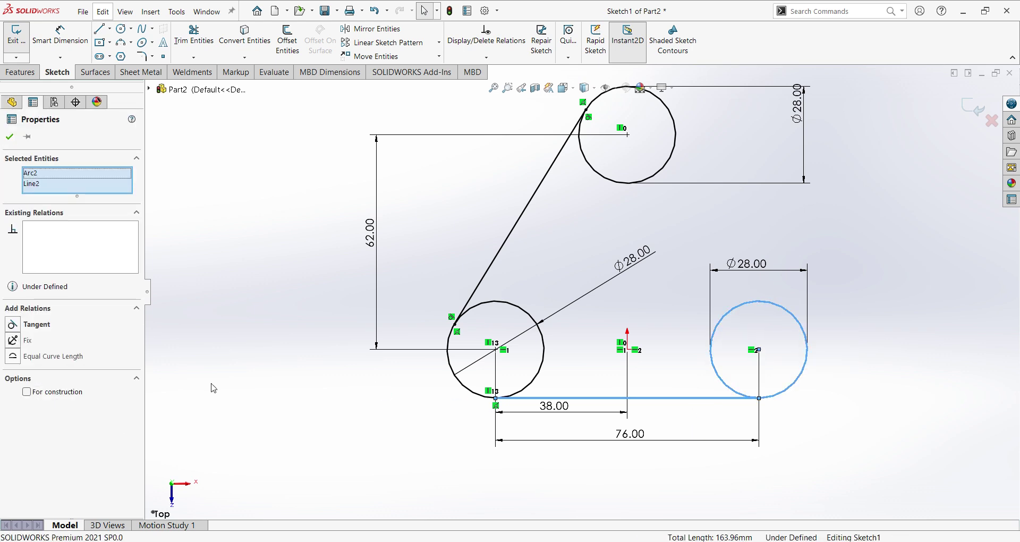
{"action": "left_click", "coordinate": [12, 324]}
{"action": "left_click", "coordinate": [320, 452]}
{"action": "key", "text": "f"}
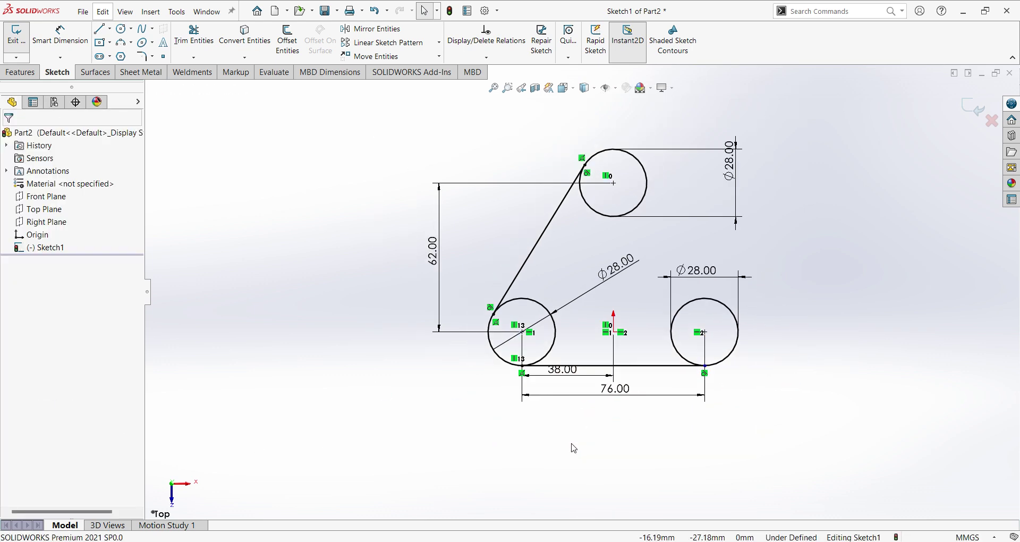
Draw a line about 74 mm long along the outer right side, from the upper circle to the right circle
{"action": "left_click", "coordinate": [100, 29]}
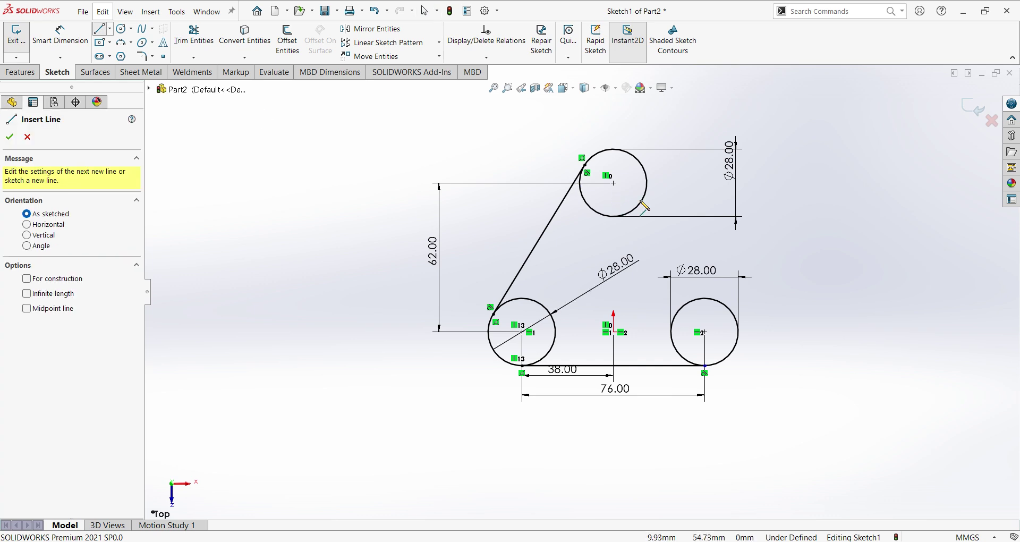
{"action": "left_click", "coordinate": [644, 169]}
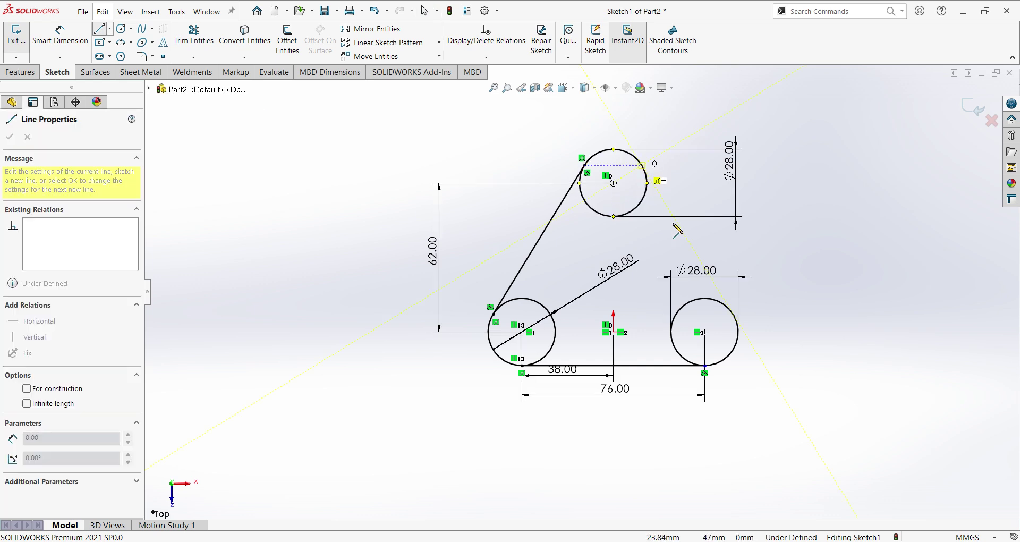
{"action": "left_click", "coordinate": [736, 318]}
{"action": "right_click", "coordinate": [817, 346]}
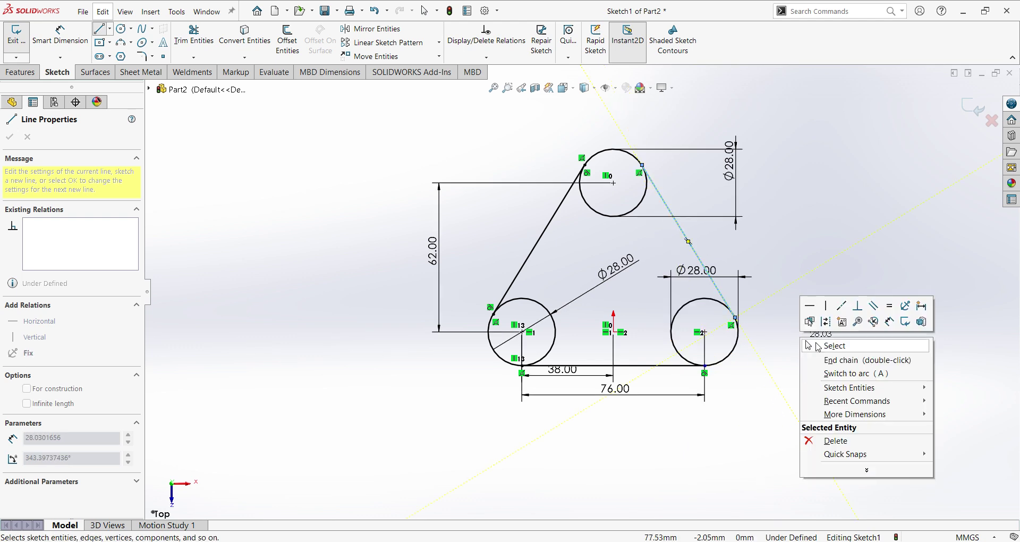
{"action": "left_click", "coordinate": [826, 345]}
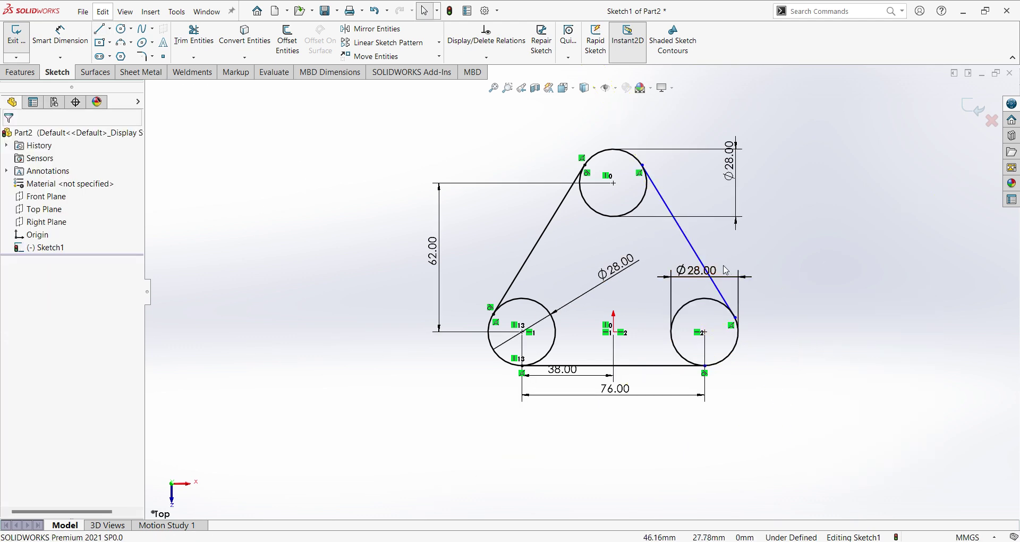
Make the outer right side line tangent to both the right circle and the upper circle
{"action": "left_click", "coordinate": [691, 253]}
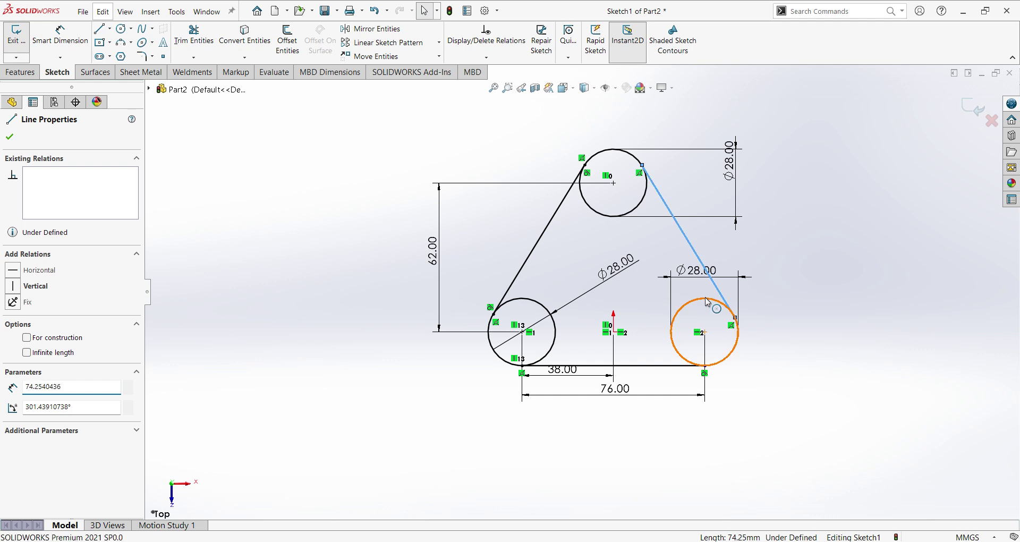
{"action": "left_click", "coordinate": [729, 309], "text": "ctrl"}
{"action": "left_click", "coordinate": [13, 324]}
{"action": "left_click", "coordinate": [357, 386]}
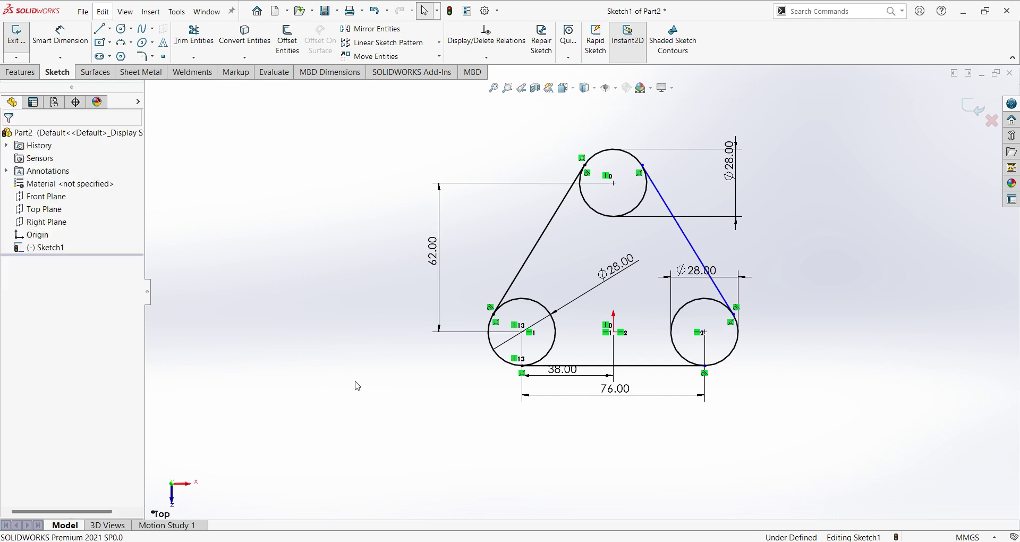
{"action": "left_click", "coordinate": [690, 242]}
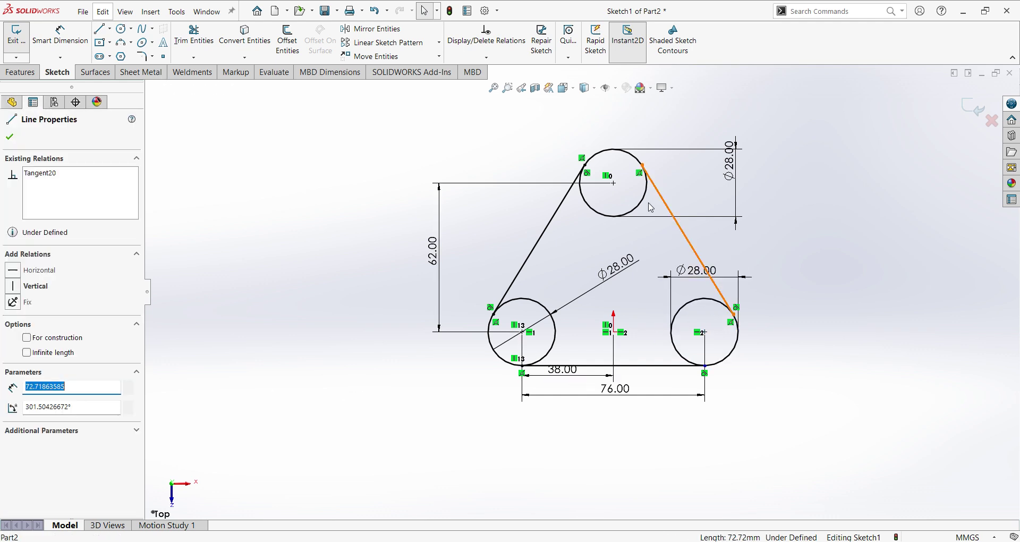
{"action": "left_click", "coordinate": [642, 202], "text": "ctrl"}
{"action": "left_click", "coordinate": [13, 326]}
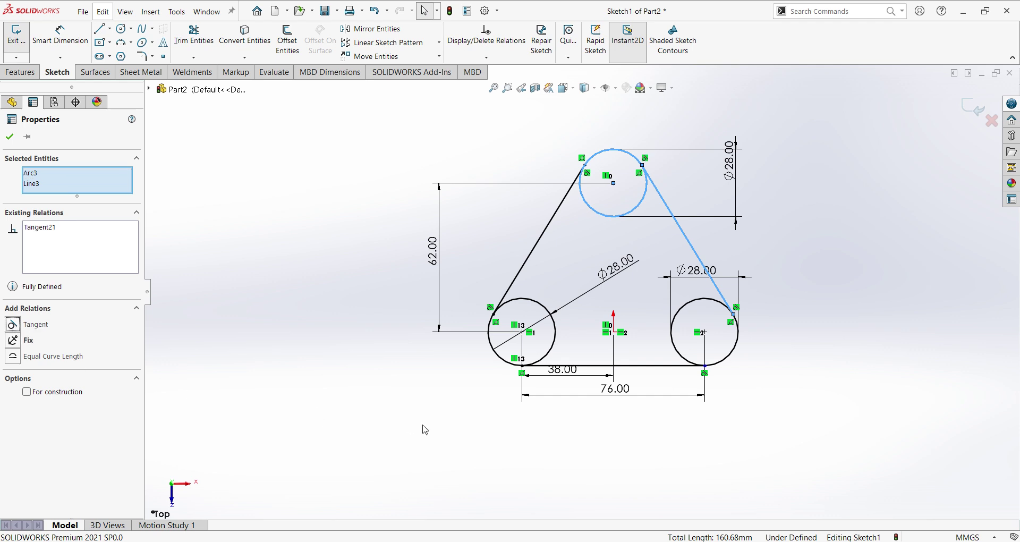
{"action": "left_click", "coordinate": [428, 430]}
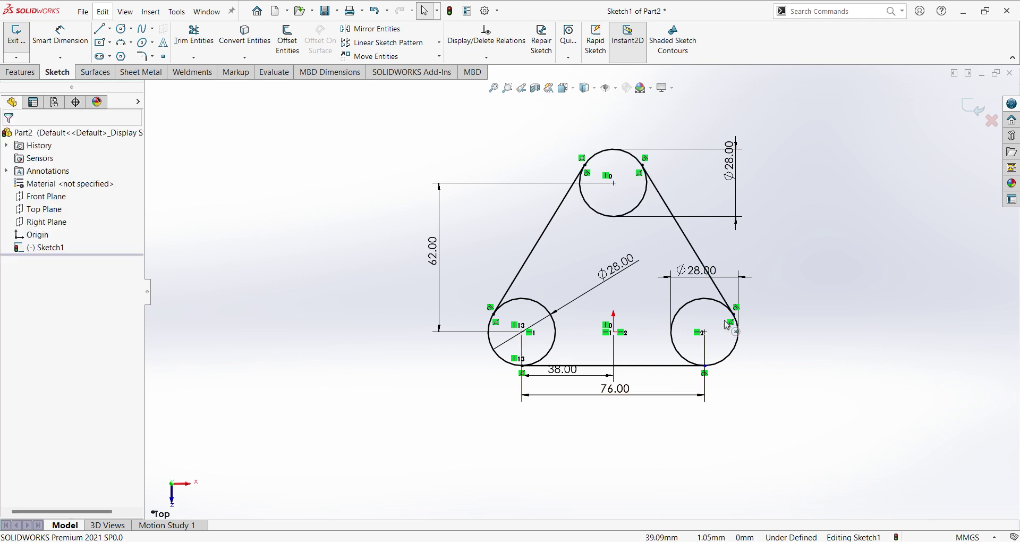
Draw small concentric hole circles of about 5 mm radius at the centres of the upper and right circles
{"action": "left_click", "coordinate": [121, 30]}
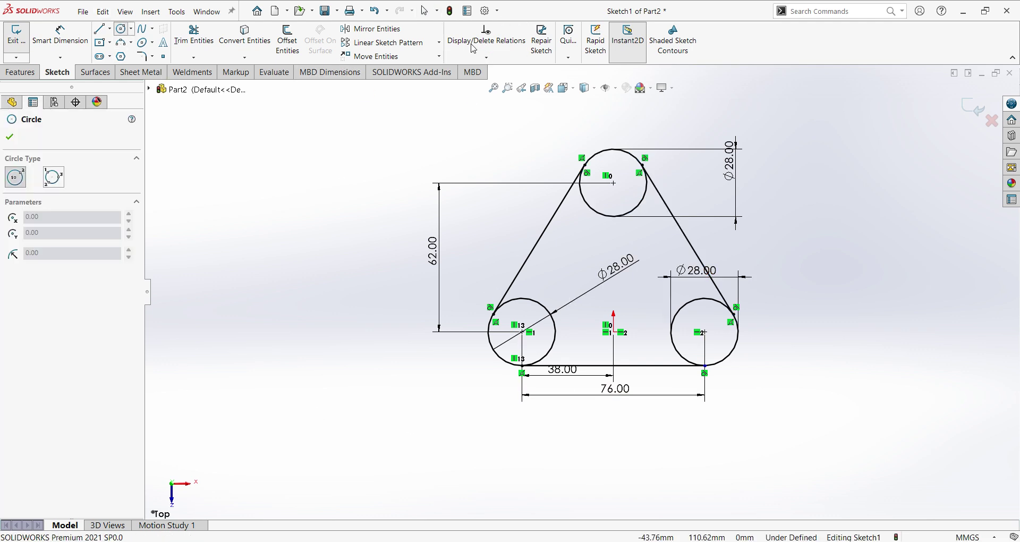
{"action": "left_click", "coordinate": [613, 184]}
{"action": "left_click", "coordinate": [625, 199]}
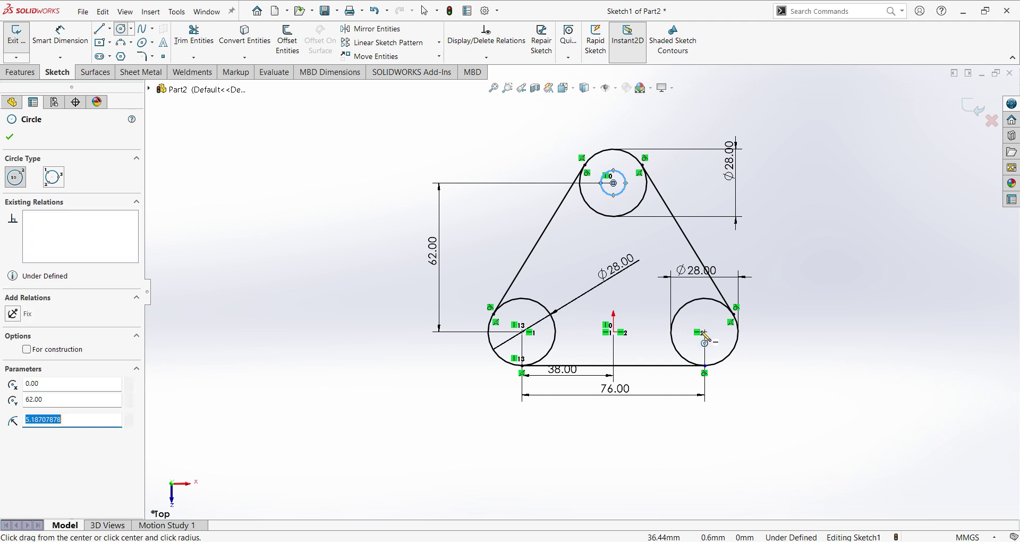
{"action": "left_click", "coordinate": [705, 332]}
{"action": "left_click", "coordinate": [700, 339]}
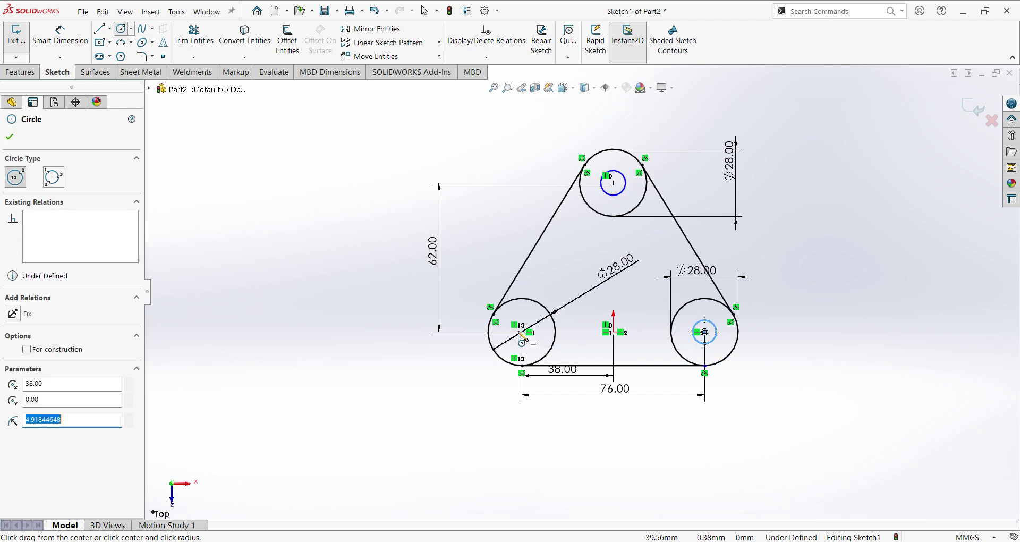
{"action": "left_click", "coordinate": [522, 332]}
{"action": "key", "text": "Escape"}
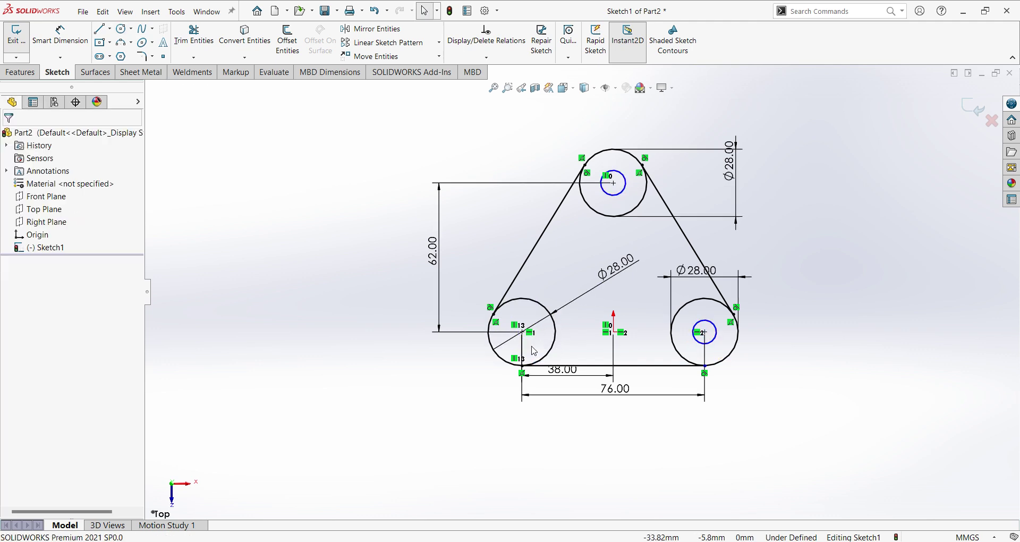
Draw a hole circle of about 6.4 mm radius at the centre of the left circle
{"action": "left_click", "coordinate": [121, 29]}
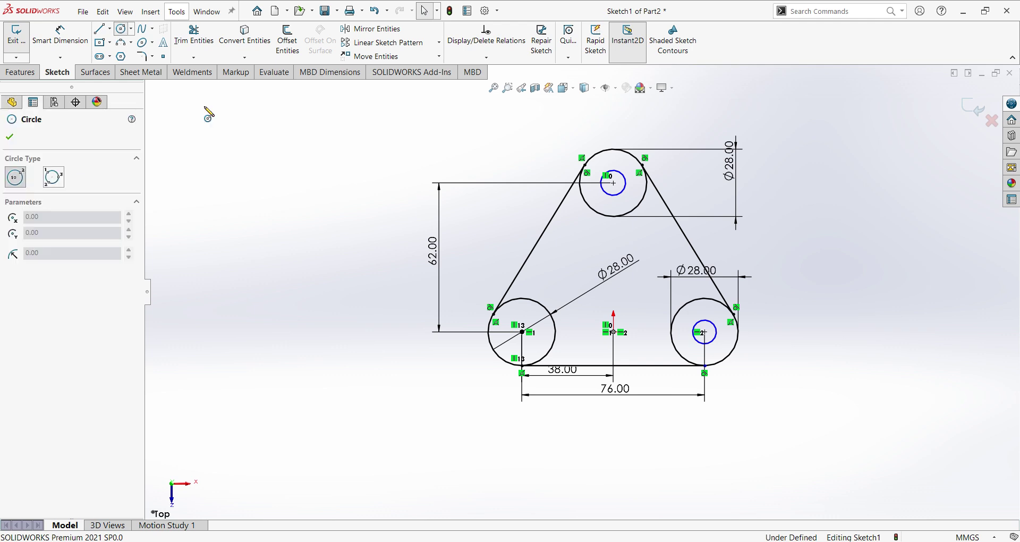
{"action": "left_click", "coordinate": [522, 332]}
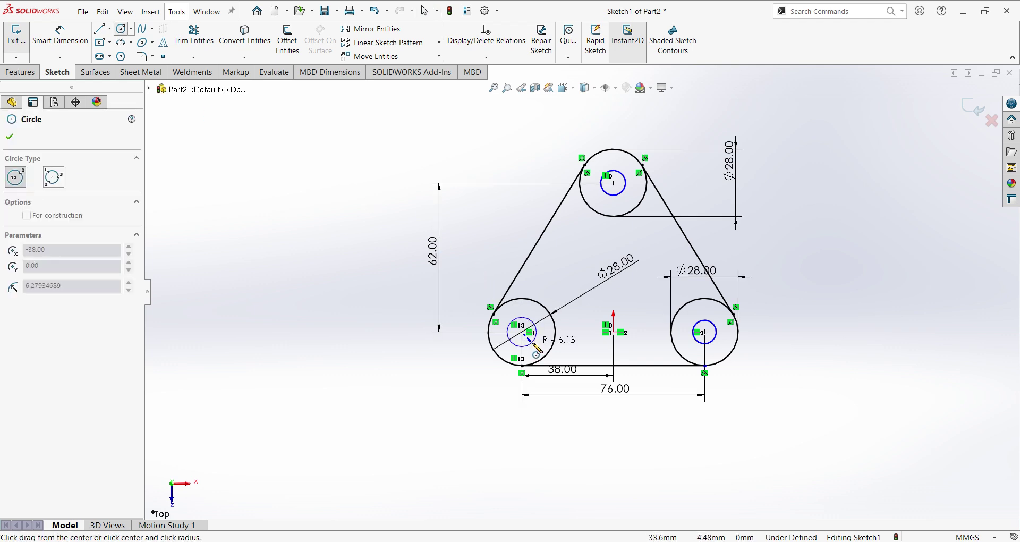
{"action": "left_click", "coordinate": [537, 334]}
Dimension the left hole circle with a diameter of 9 mm
{"action": "right_click", "coordinate": [390, 325]}
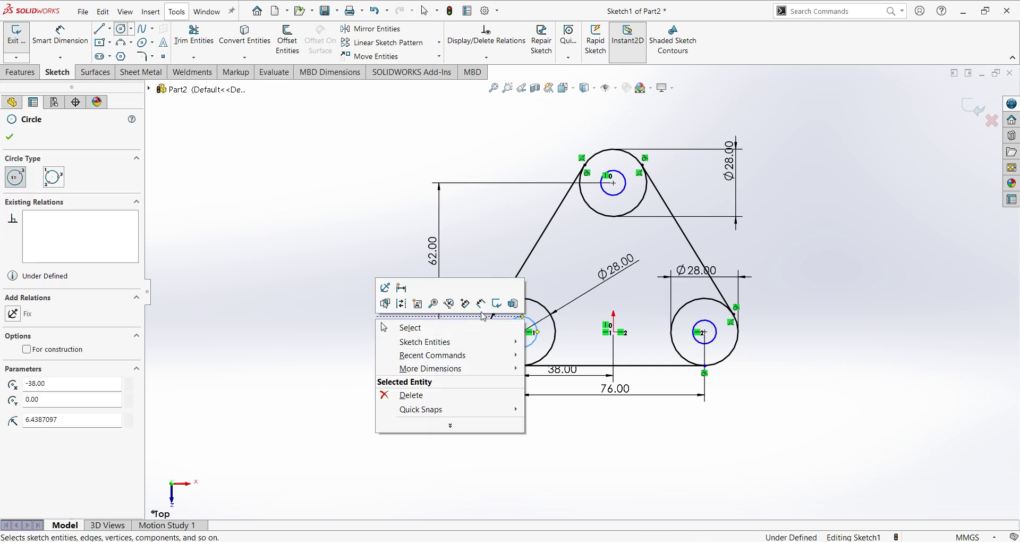
{"action": "left_click", "coordinate": [422, 366]}
{"action": "left_click", "coordinate": [523, 324]}
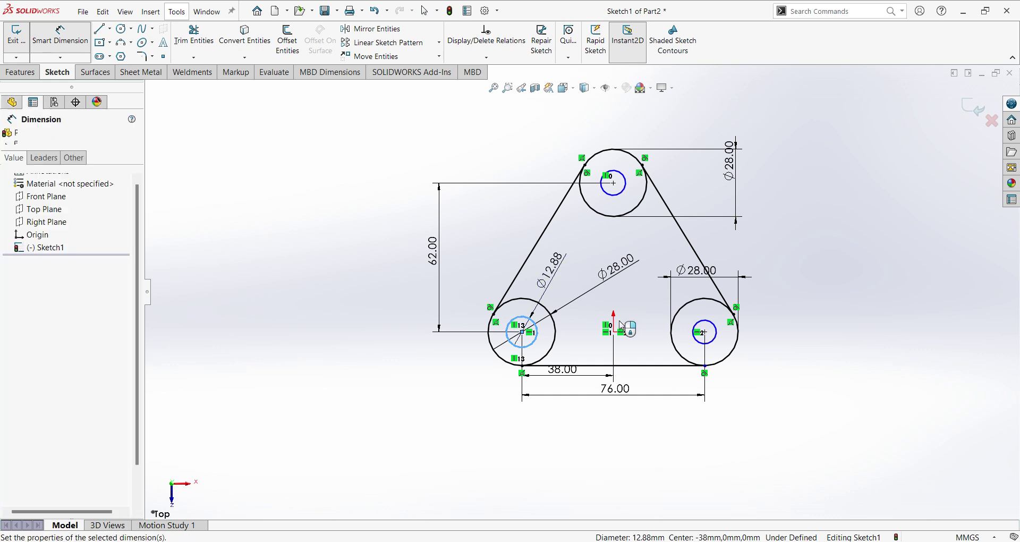
{"action": "left_click", "coordinate": [542, 298]}
{"action": "type", "text": "9"}
{"action": "key", "text": "Return"}
{"action": "key", "text": "Escape"}
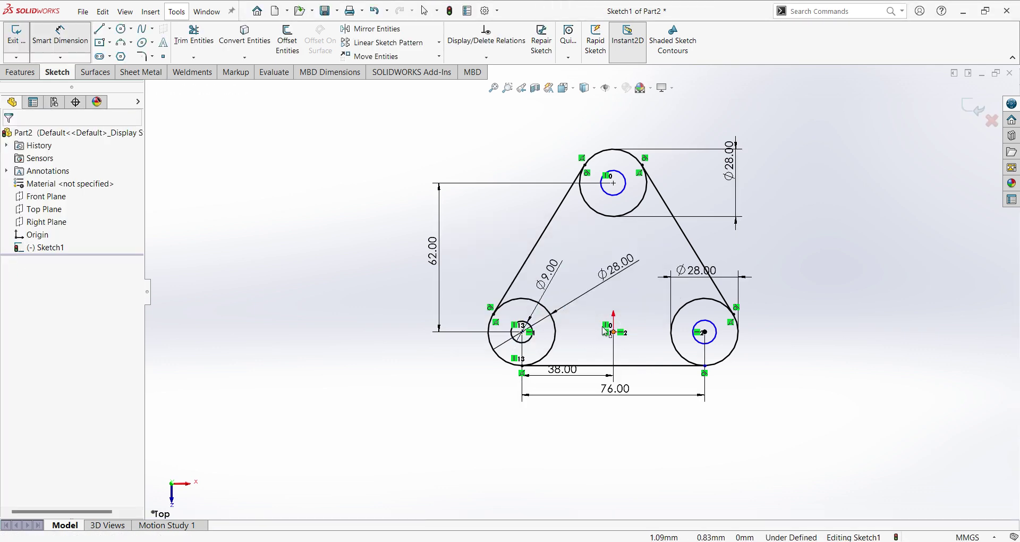
Add an equal relation to the three small hole circles
{"action": "left_click", "coordinate": [532, 340]}
{"action": "left_click", "coordinate": [702, 322], "text": "ctrl"}
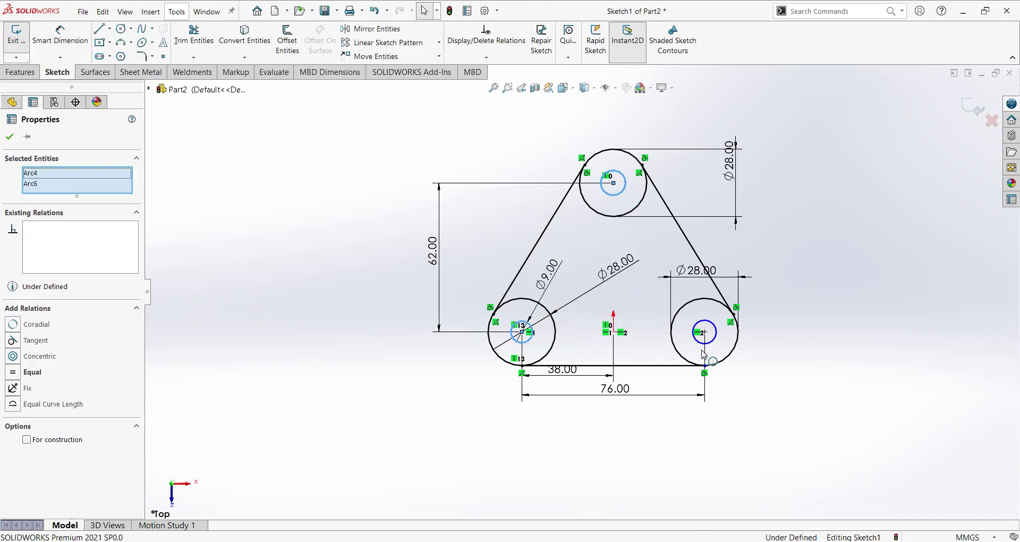
{"action": "left_click", "coordinate": [702, 324], "text": "ctrl"}
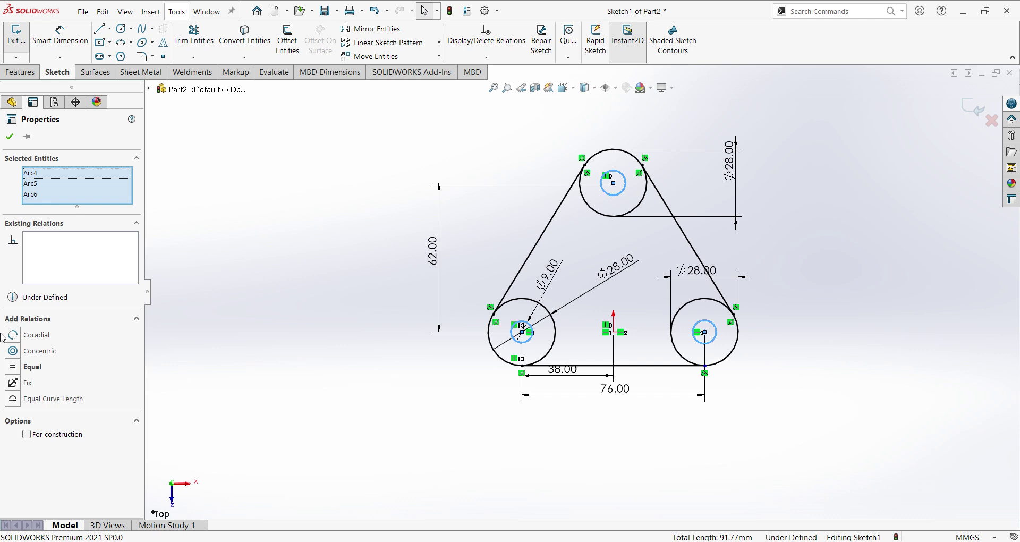
{"action": "left_click", "coordinate": [20, 367]}
{"action": "left_click", "coordinate": [267, 353]}
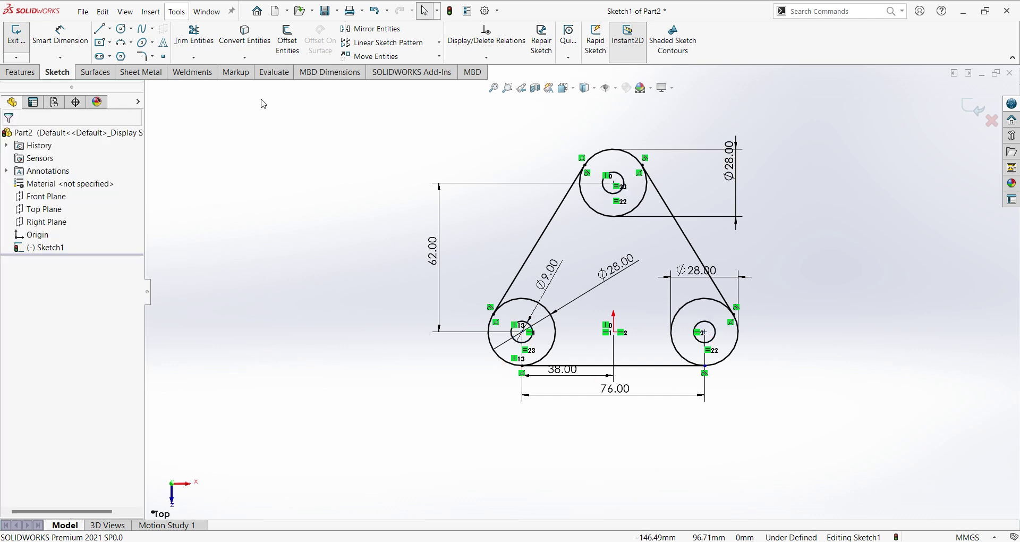
Trim away the inner arcs of the three 28 mm circles with Trim to closest, leaving a rounded triangular outline
{"action": "left_click", "coordinate": [177, 11]}
{"action": "left_click", "coordinate": [177, 12]}
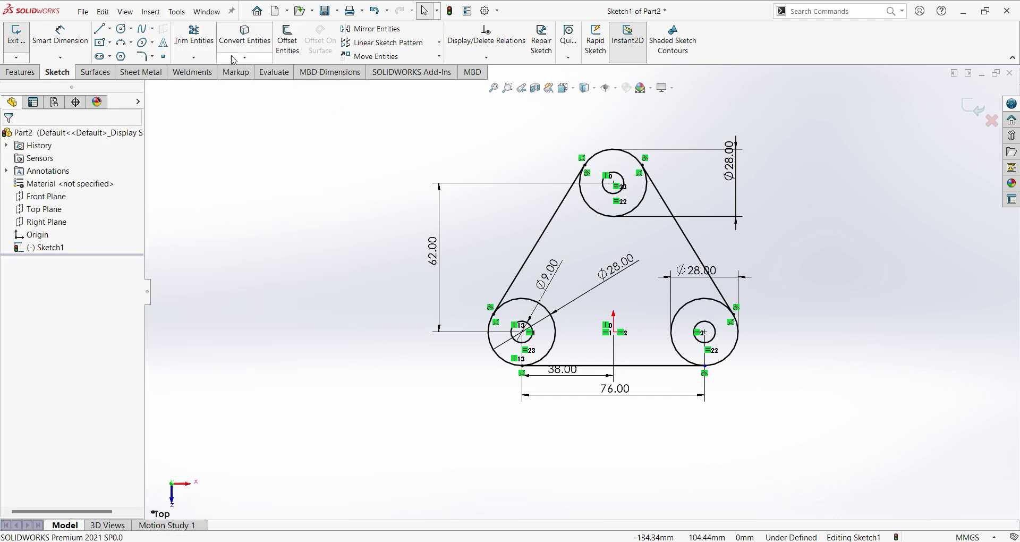
{"action": "left_click", "coordinate": [211, 45]}
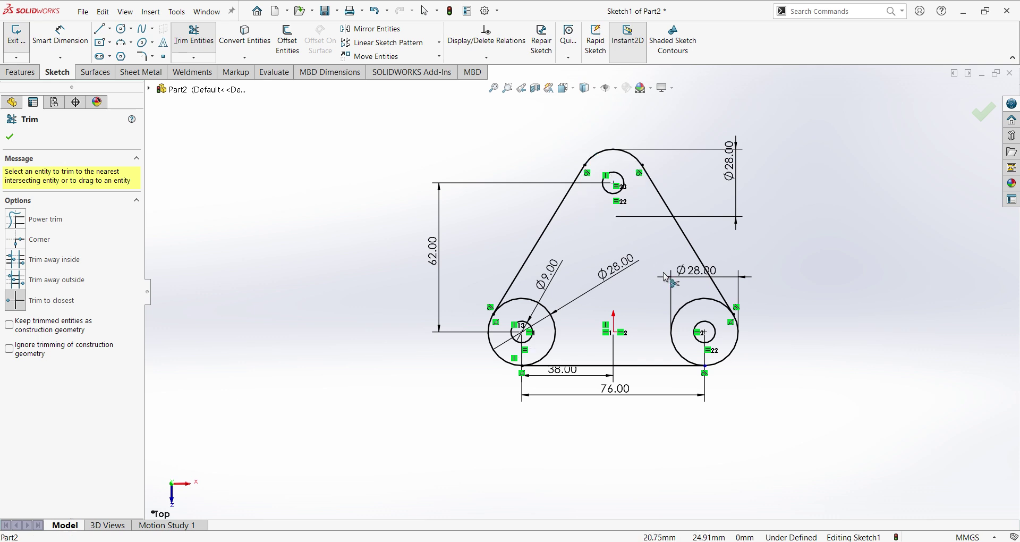
{"action": "left_click", "coordinate": [690, 303]}
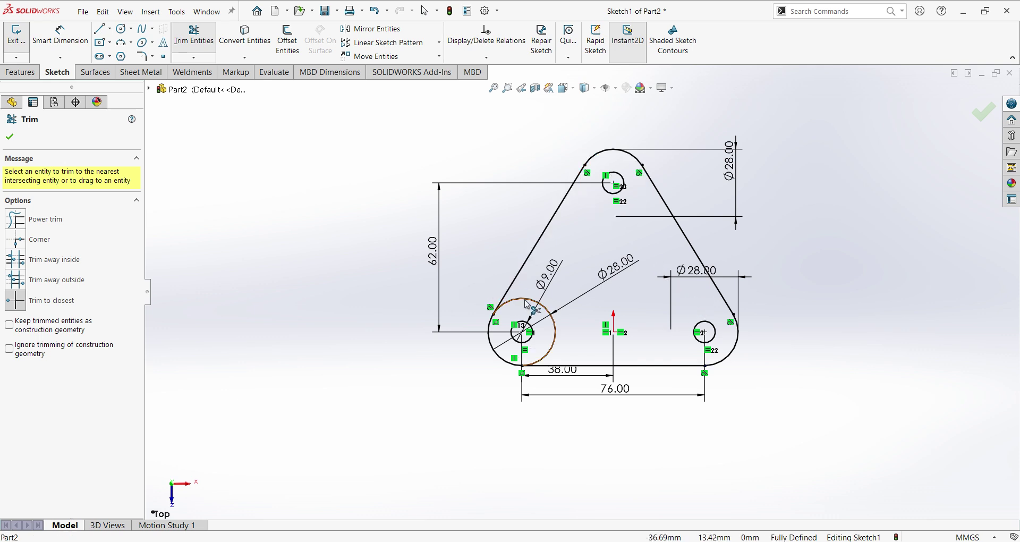
{"action": "left_click", "coordinate": [551, 349]}
{"action": "left_click", "coordinate": [988, 112]}
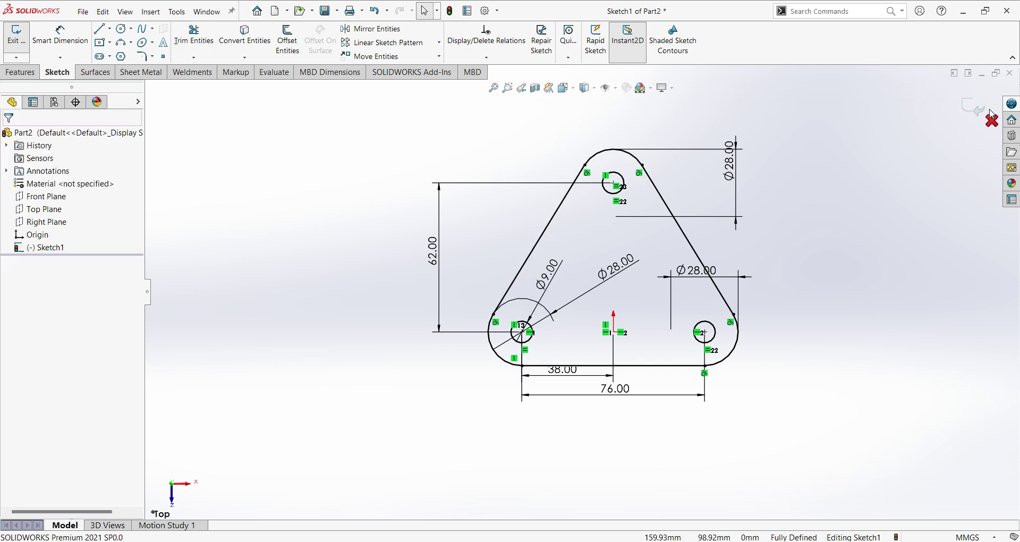
Finish the base plate sketch and extrude it 10 mm as a blind boss
{"action": "left_click", "coordinate": [970, 110]}
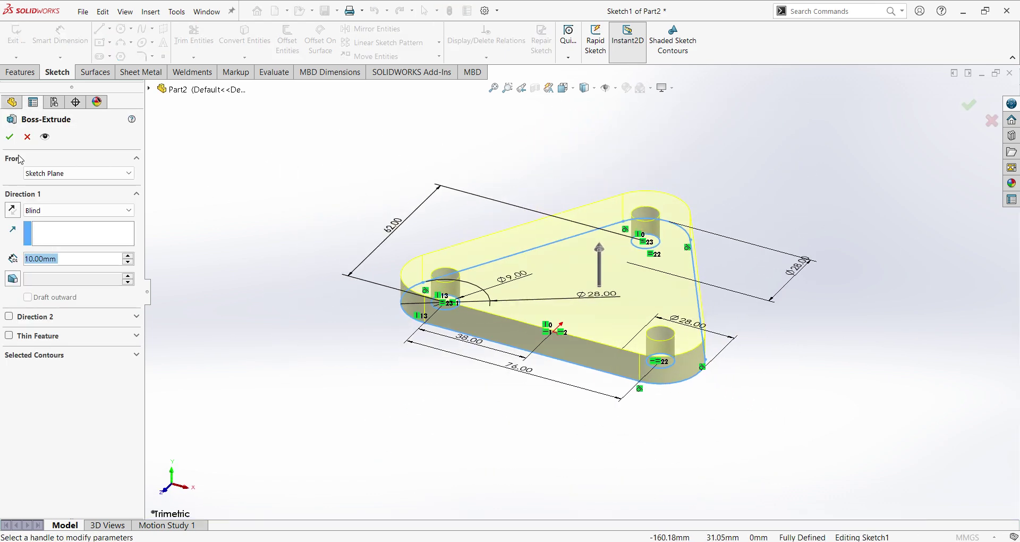
{"action": "left_click", "coordinate": [11, 138]}
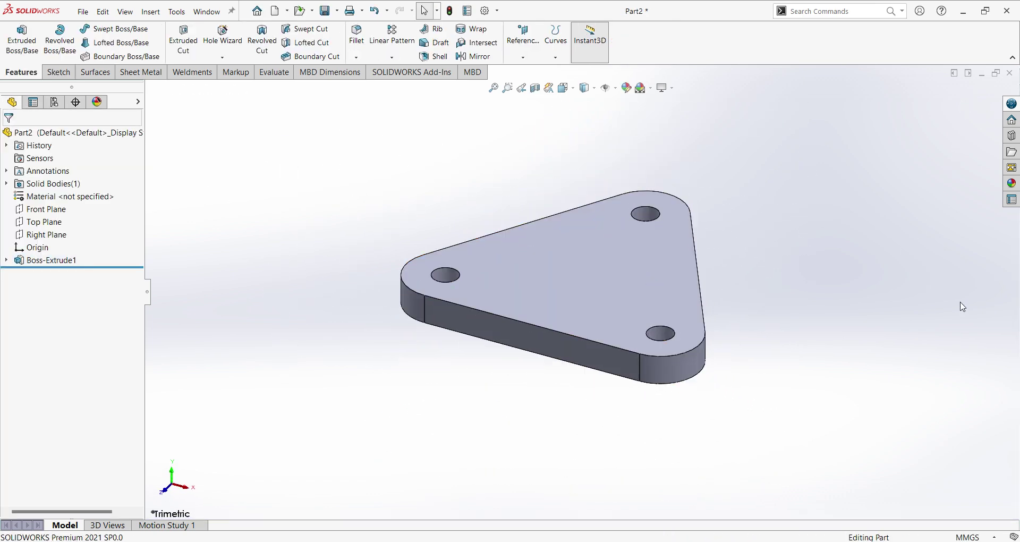
Start a sketch on the plate's long flat side face and draw a circle centred about 23.8 mm directly above the origin, overlapping the plate's upper edge
{"action": "left_click", "coordinate": [559, 345]}
{"action": "left_click", "coordinate": [612, 313]}
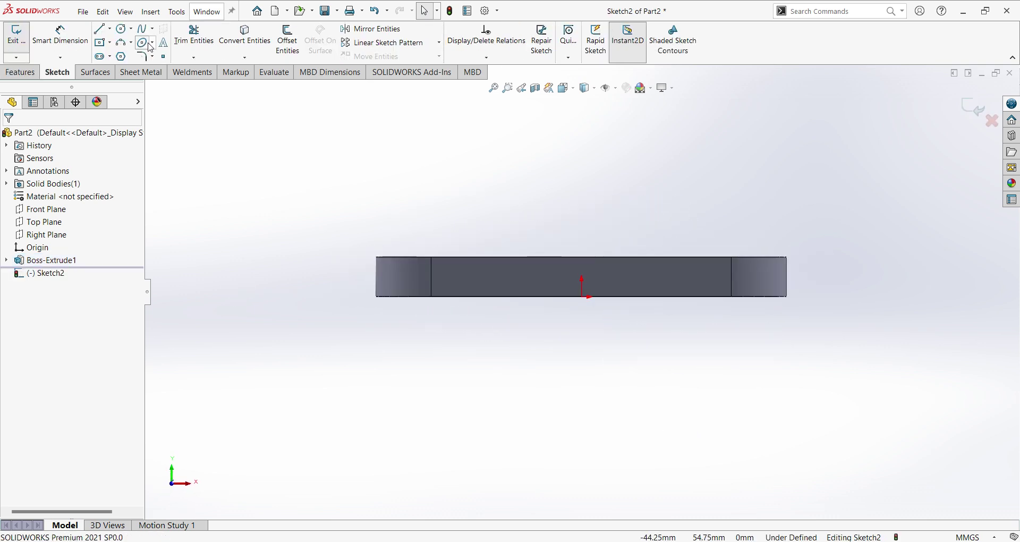
{"action": "left_click", "coordinate": [121, 29]}
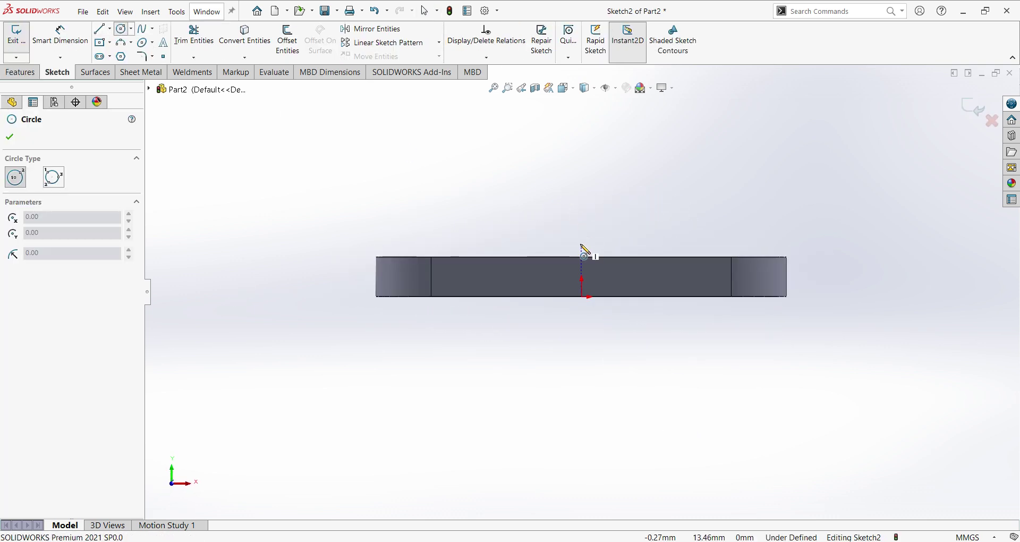
{"action": "left_click", "coordinate": [582, 202]}
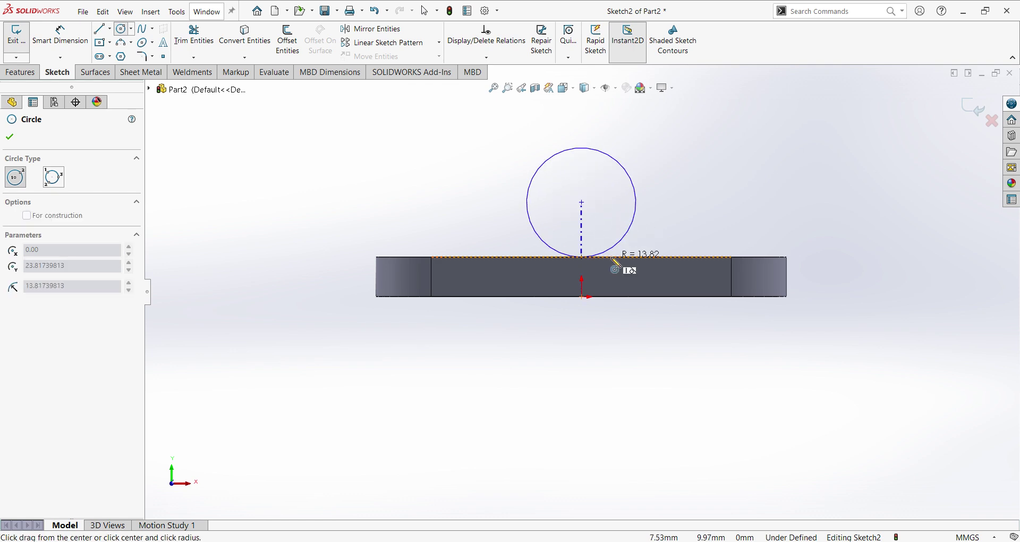
{"action": "left_click", "coordinate": [623, 259]}
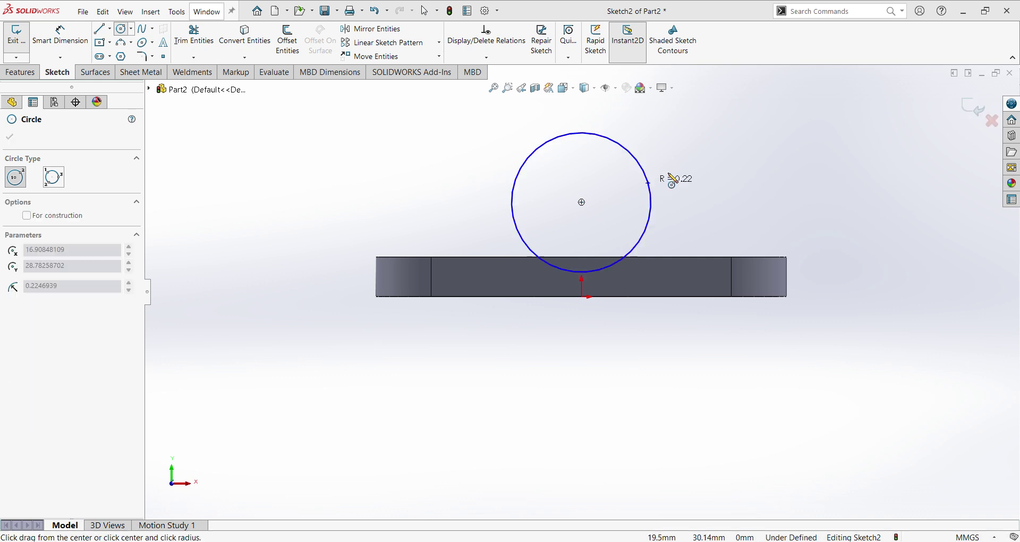
{"action": "left_click", "coordinate": [651, 202]}
{"action": "key", "text": "Escape"}
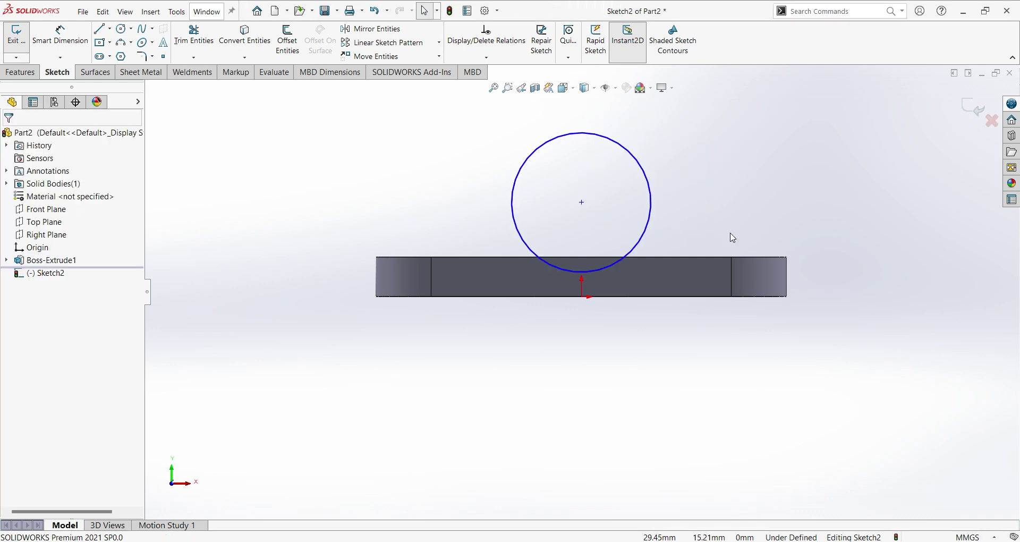
Dimension the circle's diameter to 33 mm
{"action": "right_click", "coordinate": [743, 166]}
{"action": "left_click", "coordinate": [850, 144]}
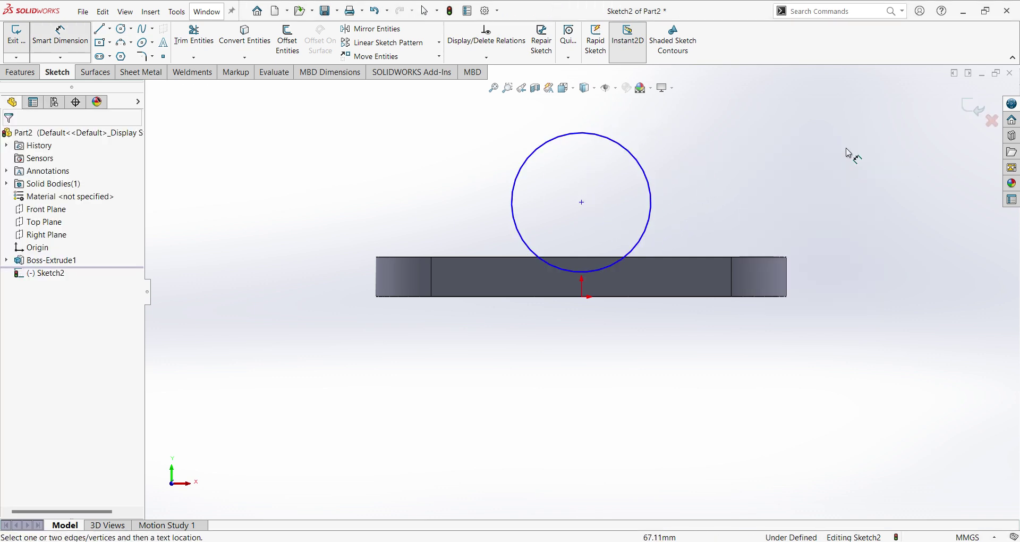
{"action": "left_click", "coordinate": [651, 192]}
{"action": "left_click", "coordinate": [729, 175]}
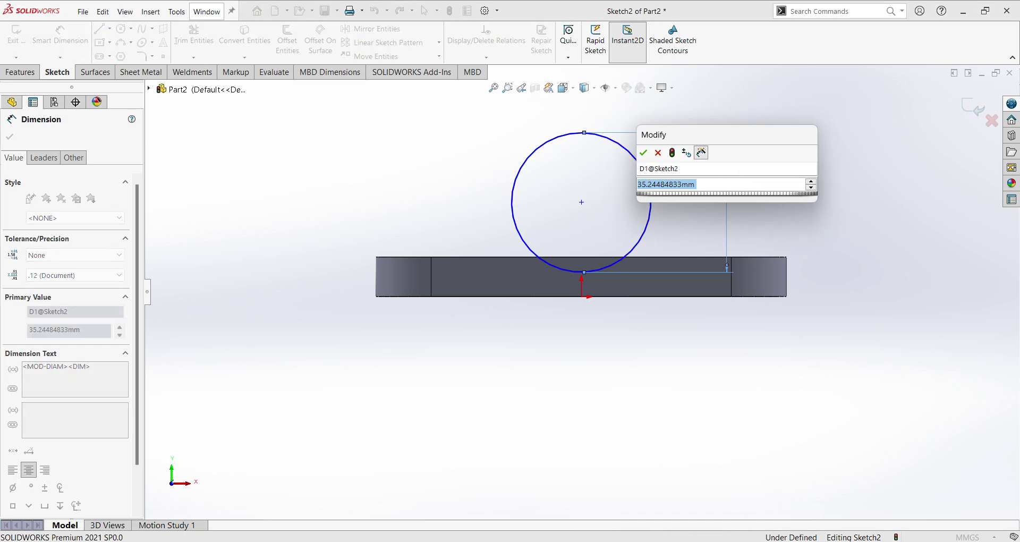
{"action": "key", "text": "Escape"}
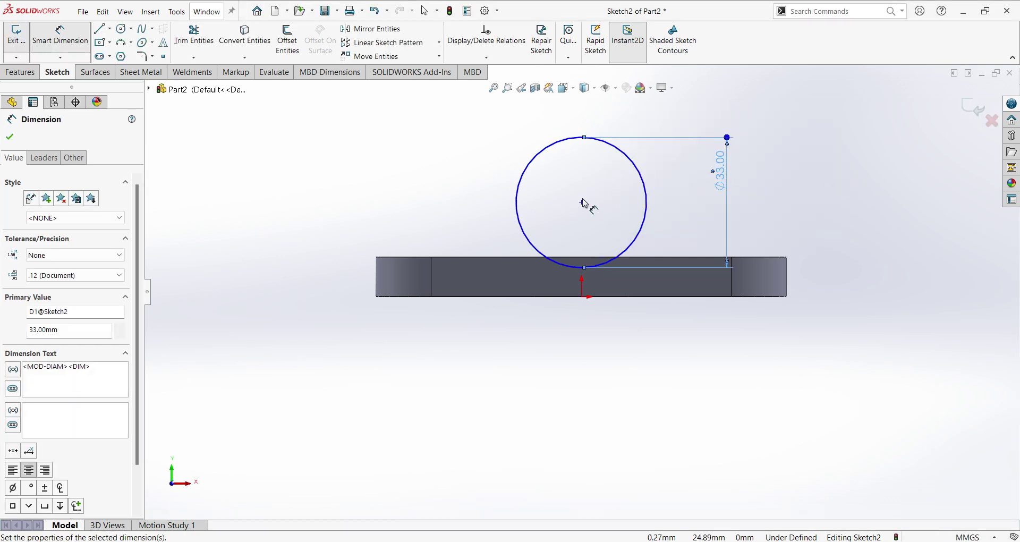
Dimension the circle's centre 22 mm above the plate's lower edge
{"action": "left_click", "coordinate": [583, 203]}
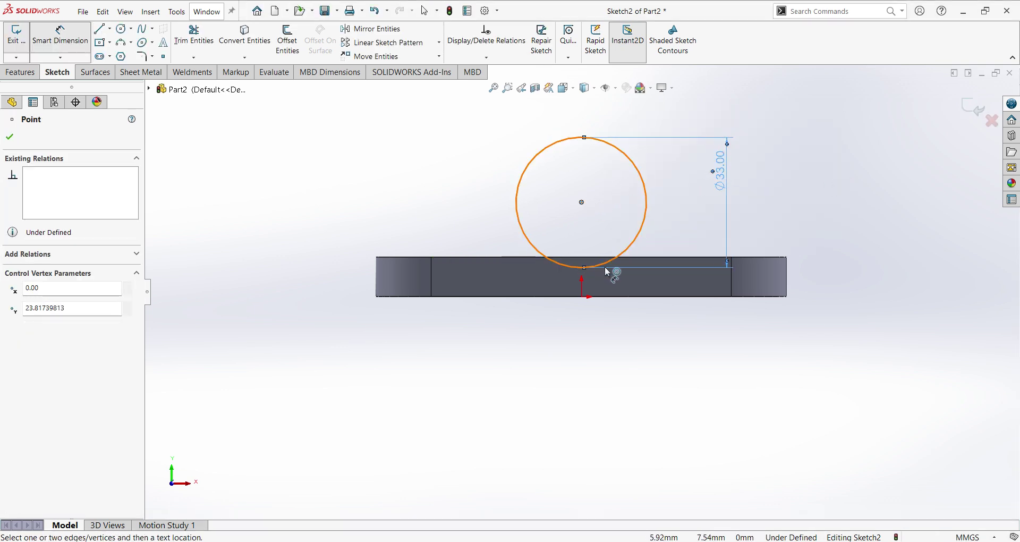
{"action": "left_click", "coordinate": [617, 296]}
{"action": "left_click", "coordinate": [473, 233]}
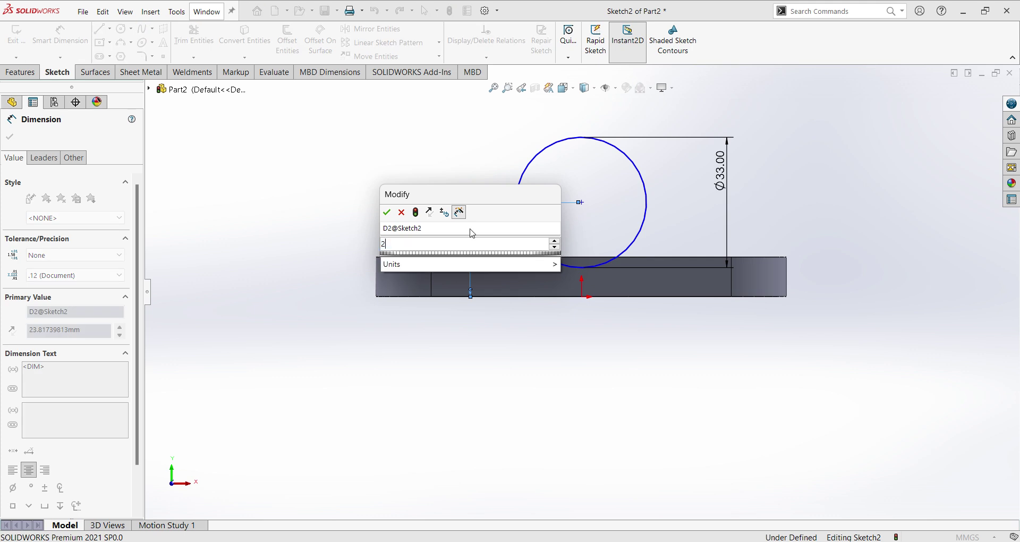
{"action": "key", "text": "Return"}
{"action": "scroll", "coordinate": [598, 254], "scroll_direction": "down", "scroll_amount": 2}
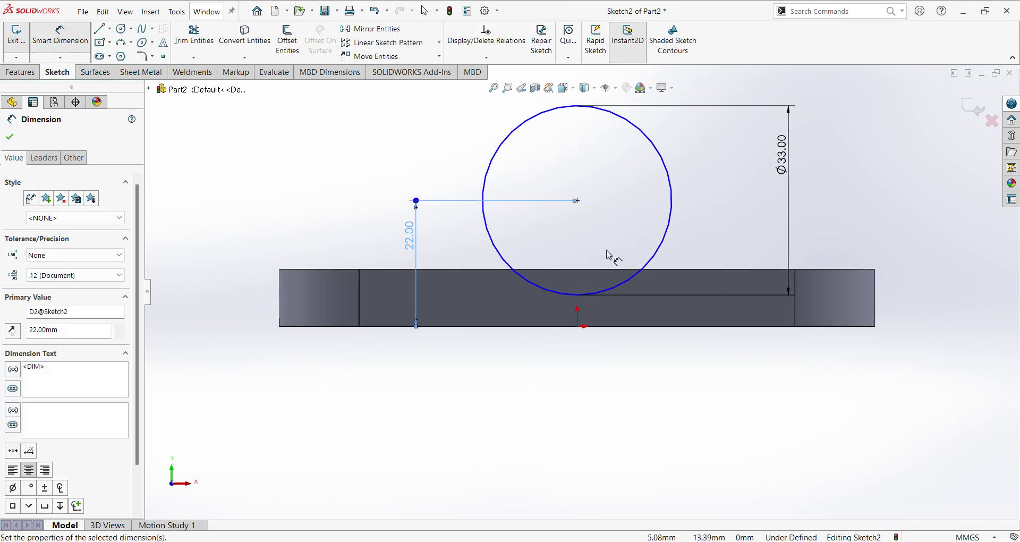
Add a vertical relation between the circle's centre and the origin
{"action": "scroll", "coordinate": [609, 255], "scroll_direction": "up", "scroll_amount": 1}
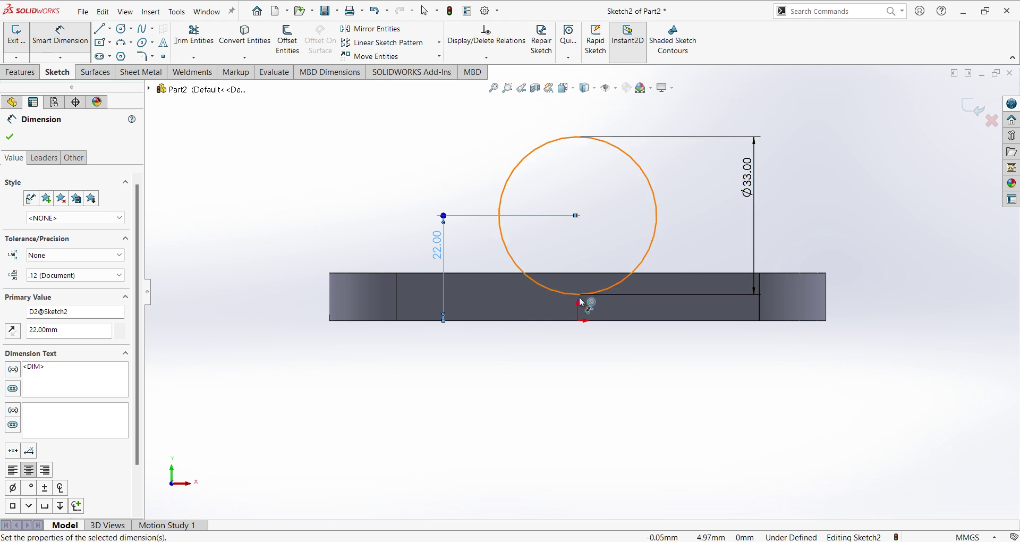
{"action": "left_click", "coordinate": [581, 234]}
{"action": "left_click", "coordinate": [578, 215]}
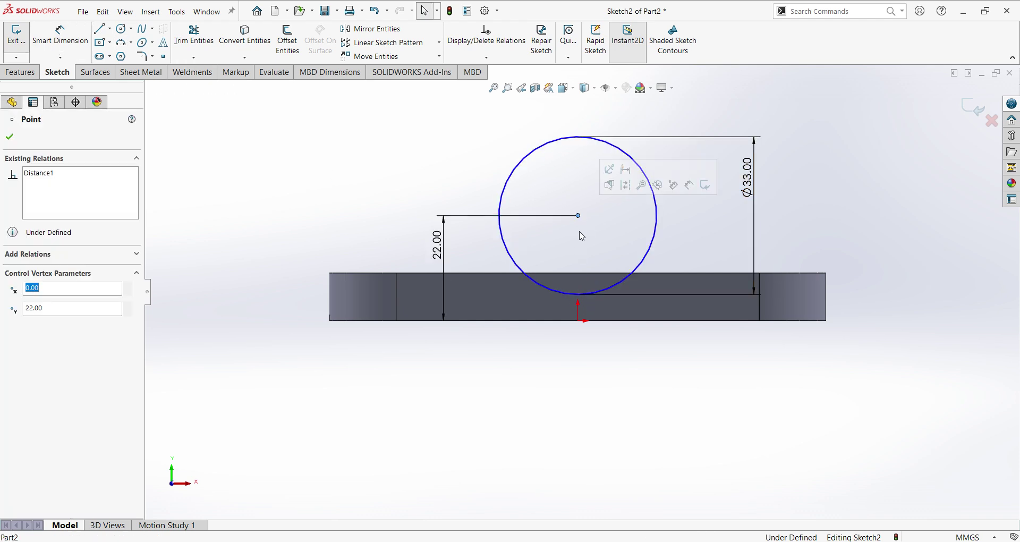
{"action": "left_click", "coordinate": [578, 320], "text": "ctrl"}
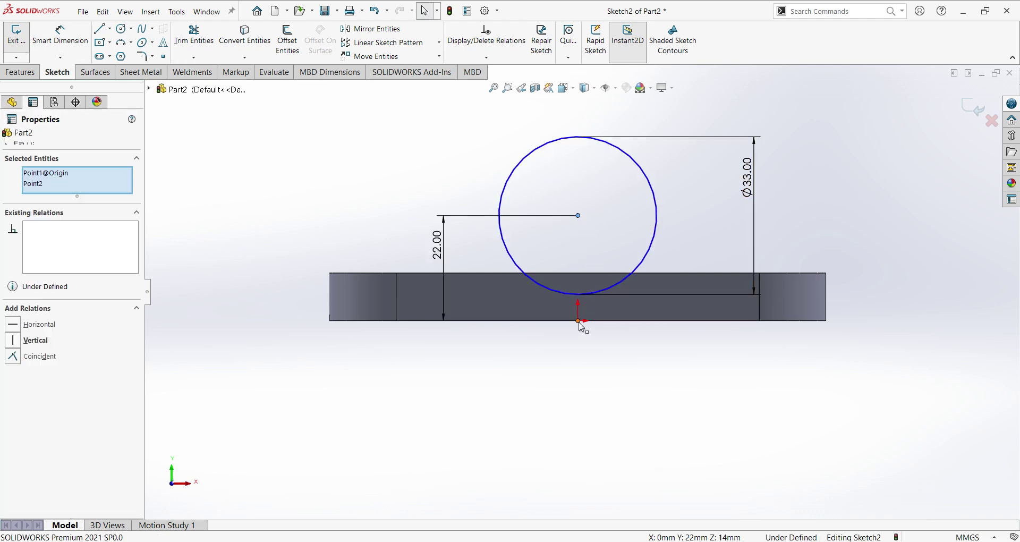
{"action": "left_click", "coordinate": [16, 340]}
{"action": "left_click", "coordinate": [414, 397]}
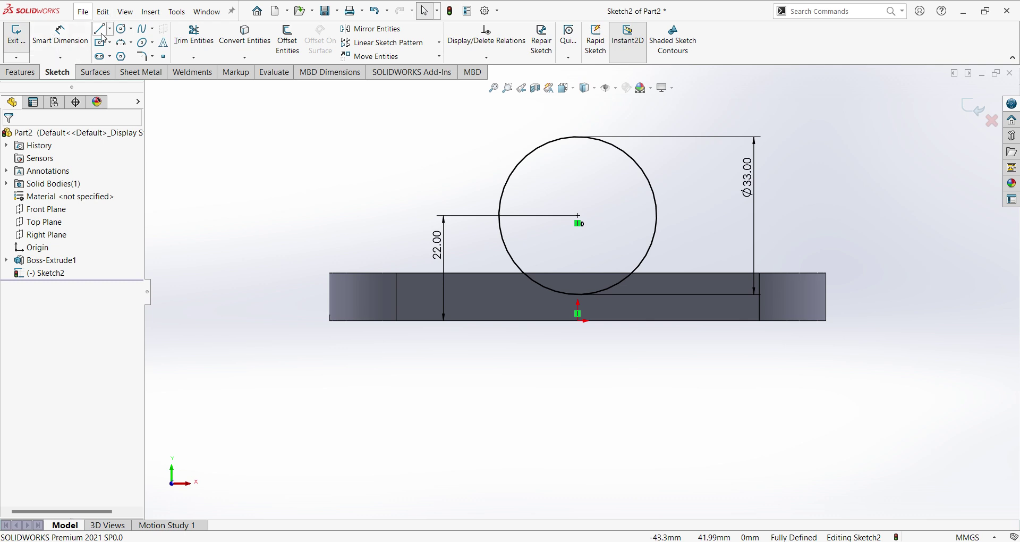
Draw three connected lines from the circle's left quadrant down to the plate's upper edge, across it, and up to the circle's right side
{"action": "scroll", "coordinate": [498, 276], "scroll_direction": "down", "scroll_amount": 1}
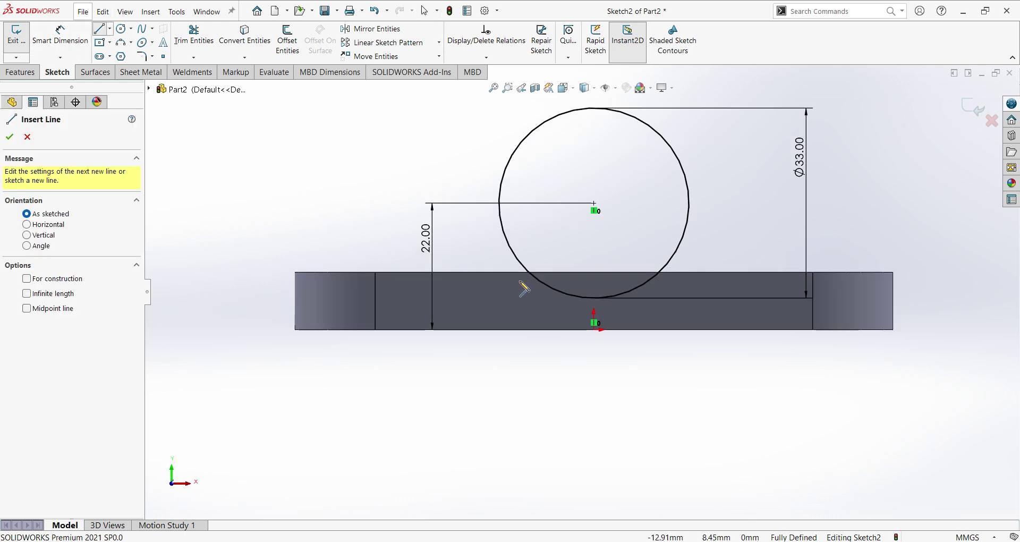
{"action": "left_click", "coordinate": [499, 203]}
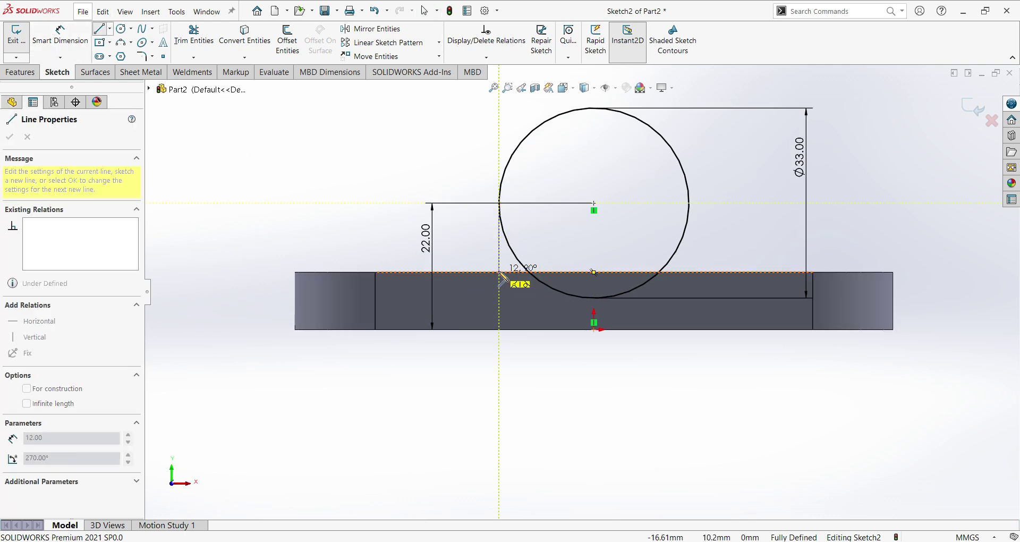
{"action": "left_click", "coordinate": [499, 272]}
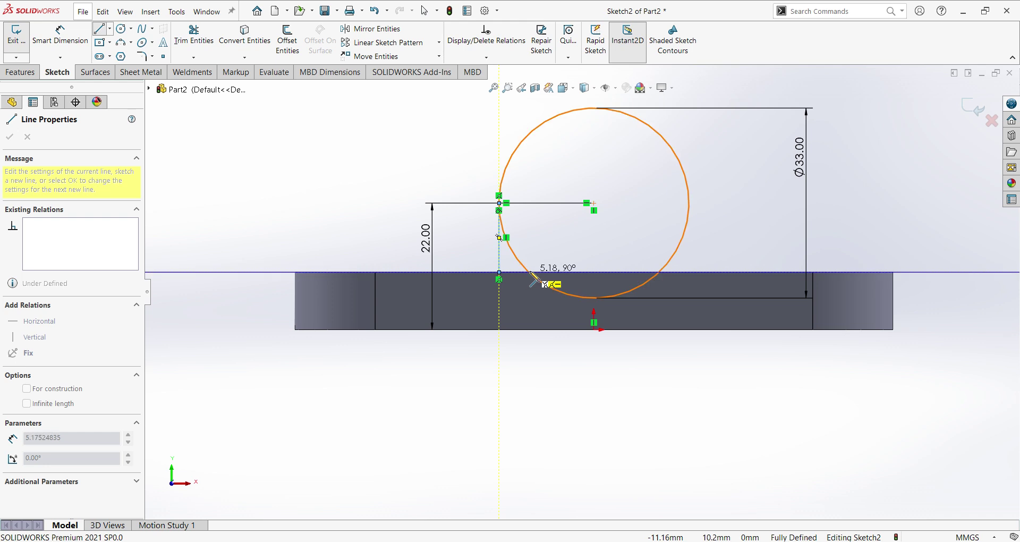
{"action": "left_click", "coordinate": [690, 273]}
{"action": "left_click", "coordinate": [689, 199]}
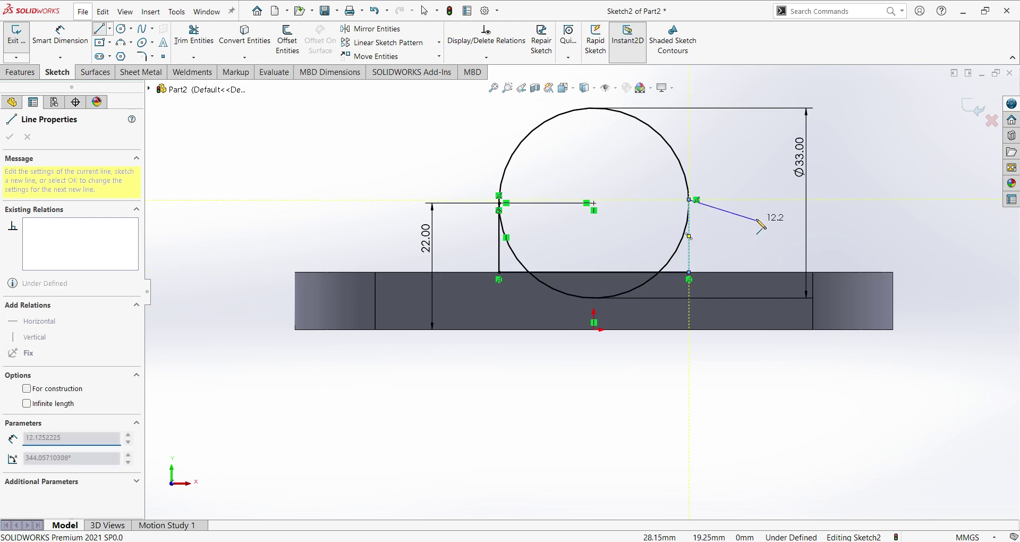
{"action": "right_click", "coordinate": [785, 225]}
{"action": "left_click", "coordinate": [785, 226]}
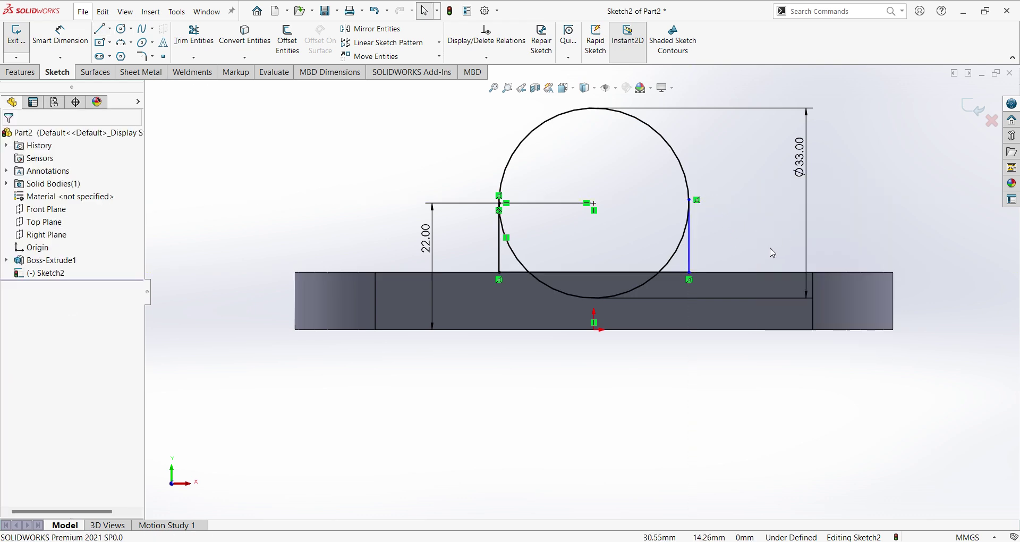
Make the right-hand line tangent to the circle
{"action": "left_click", "coordinate": [689, 263]}
{"action": "left_click", "coordinate": [676, 250], "text": "ctrl"}
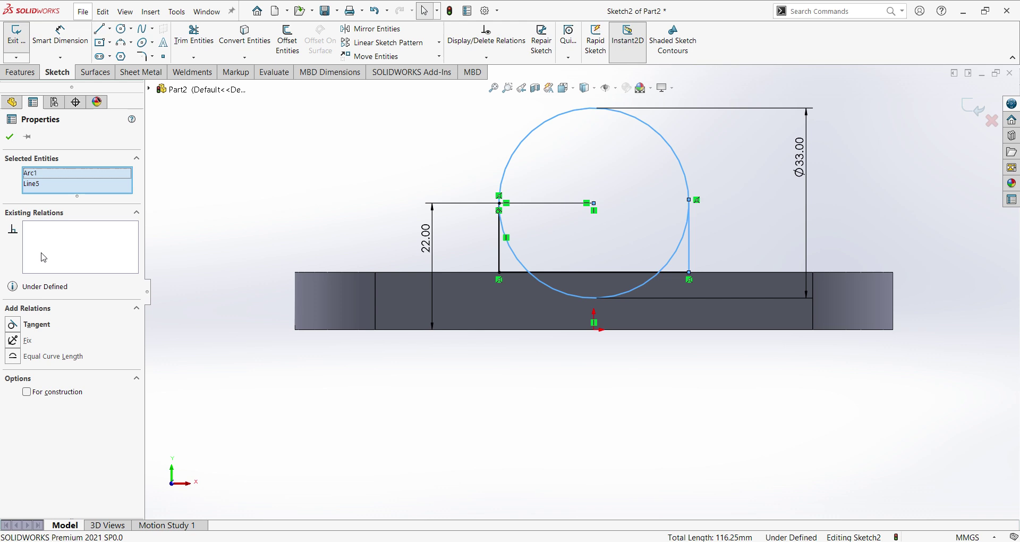
{"action": "left_click", "coordinate": [11, 324]}
{"action": "left_click", "coordinate": [444, 428]}
{"action": "scroll", "coordinate": [717, 257], "scroll_direction": "down", "scroll_amount": 1}
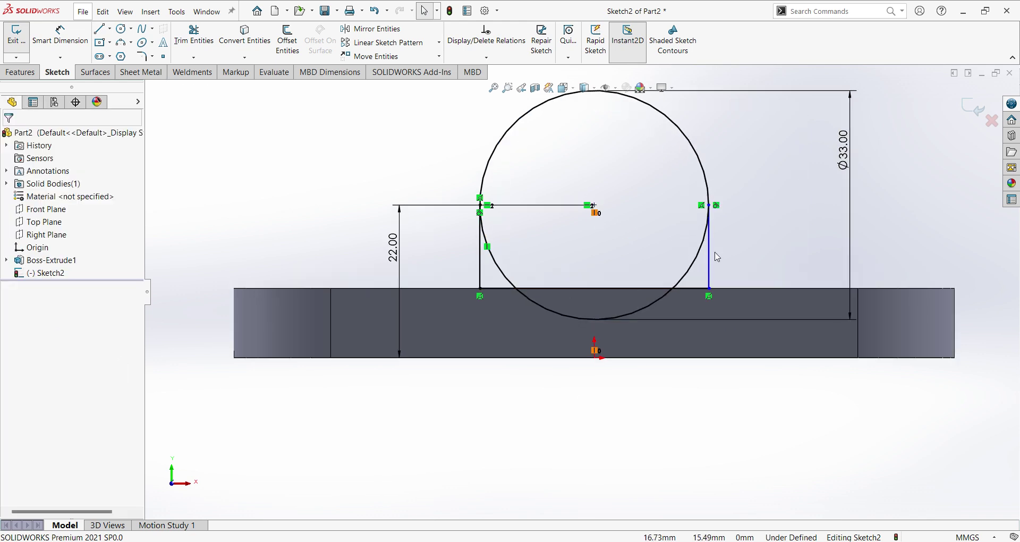
Pull the lower end of the right-hand line outward along the plate's upper edge, and give the line a vertical relation
{"action": "scroll", "coordinate": [715, 295], "scroll_direction": "down", "scroll_amount": 3}
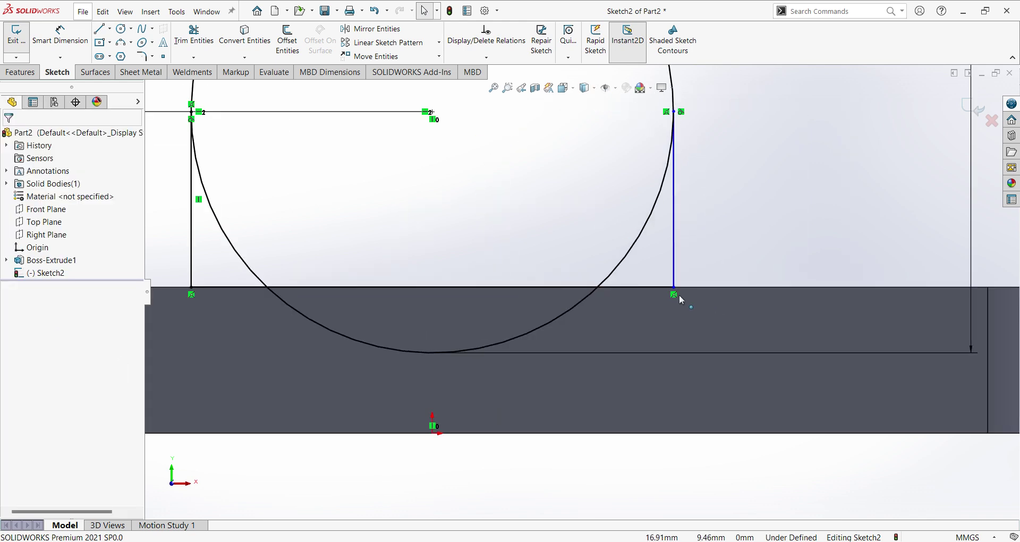
{"action": "scroll", "coordinate": [679, 294], "scroll_direction": "down", "scroll_amount": 1}
{"action": "left_click_drag", "start_coordinate": [666, 287], "coordinate": [705, 290]}
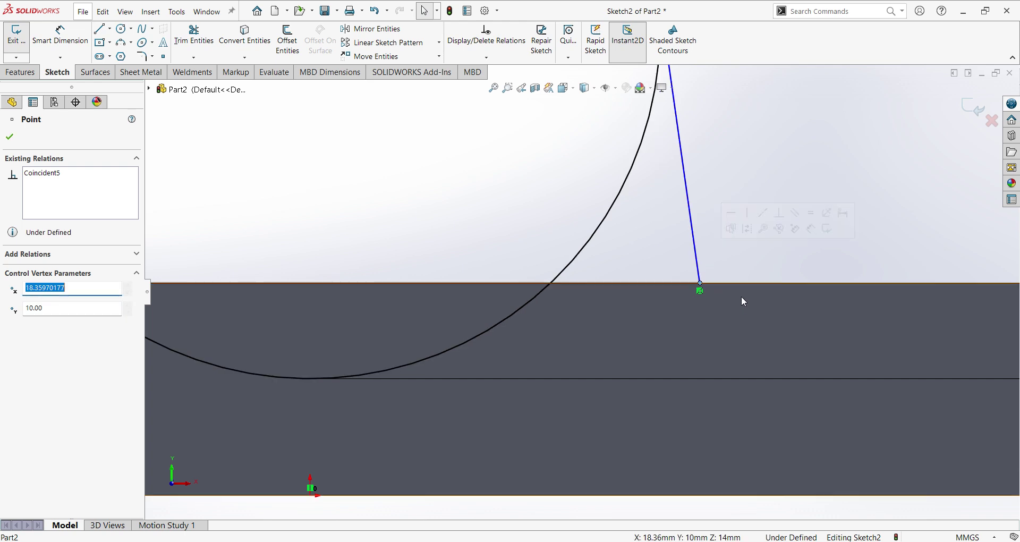
{"action": "left_click", "coordinate": [699, 272]}
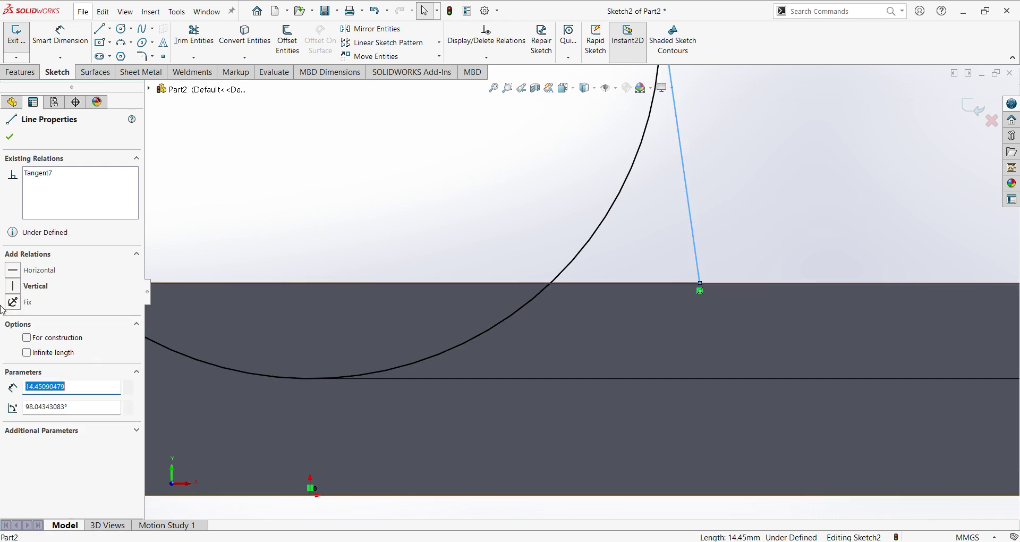
{"action": "left_click", "coordinate": [10, 286]}
{"action": "left_click", "coordinate": [750, 224]}
{"action": "scroll", "coordinate": [751, 225], "scroll_direction": "up", "scroll_amount": 3}
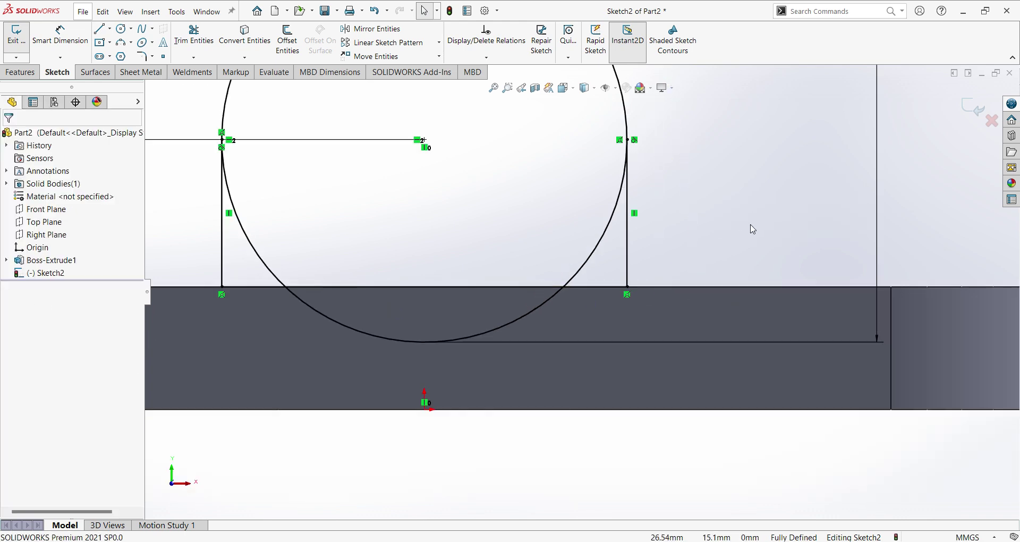
Trim the part of the horizontal line inside the circle with Trim to closest, and exit the sketch
{"action": "scroll", "coordinate": [422, 320], "scroll_direction": "down", "scroll_amount": 1}
{"action": "key", "text": "t"}
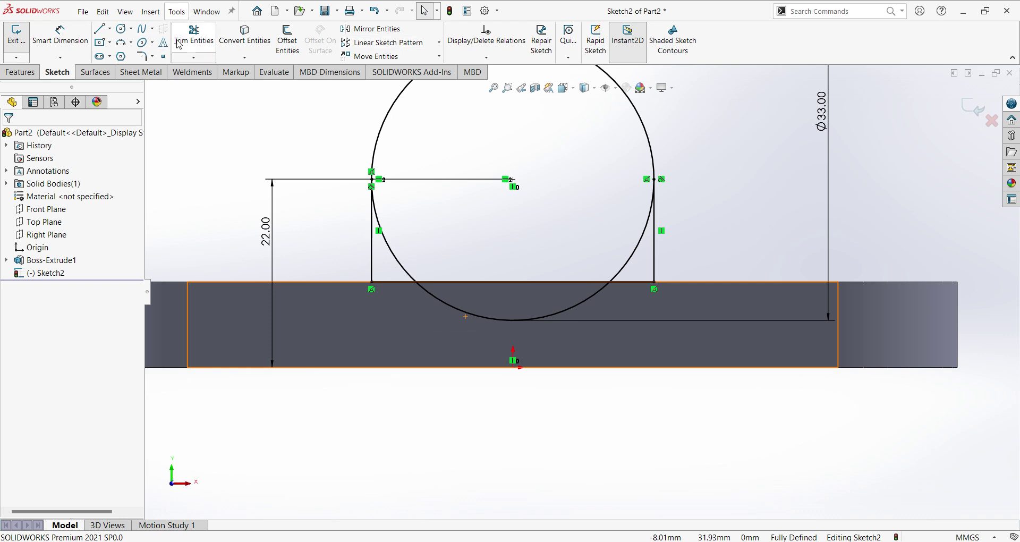
{"action": "left_click", "coordinate": [489, 285]}
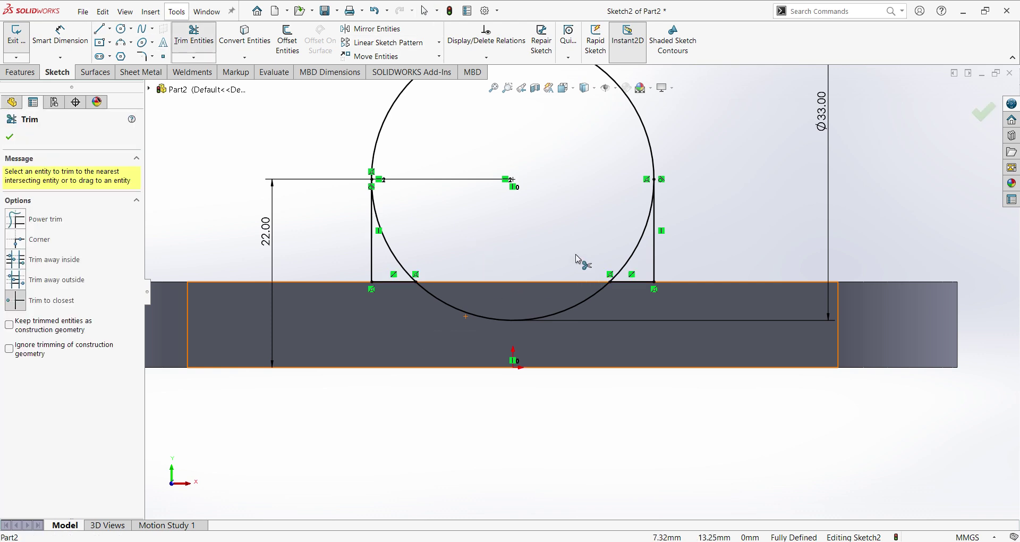
{"action": "scroll", "coordinate": [579, 261], "scroll_direction": "up", "scroll_amount": 2}
{"action": "left_click", "coordinate": [972, 118]}
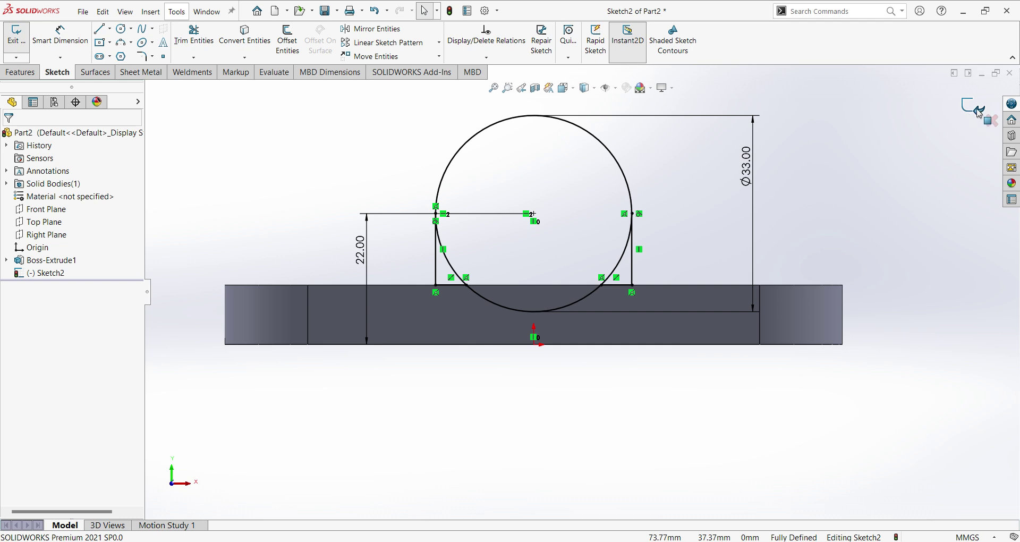
{"action": "left_click", "coordinate": [979, 113]}
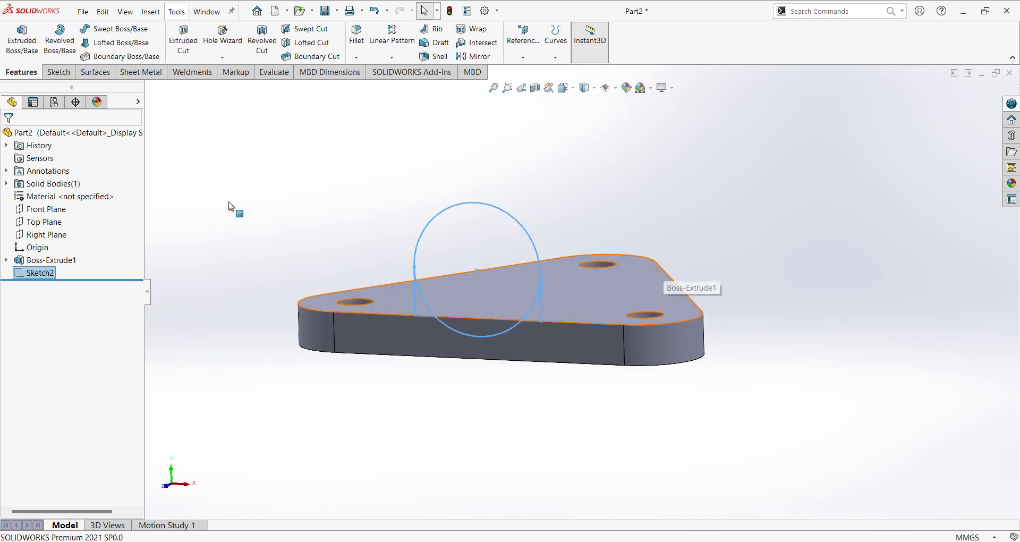
Start a blind boss extrude of the circle region above the plate, reverse it to run over the plate, and check the cylinder's lengths in jk1.pdf
{"action": "left_click", "coordinate": [22, 45]}
{"action": "left_click", "coordinate": [507, 292]}
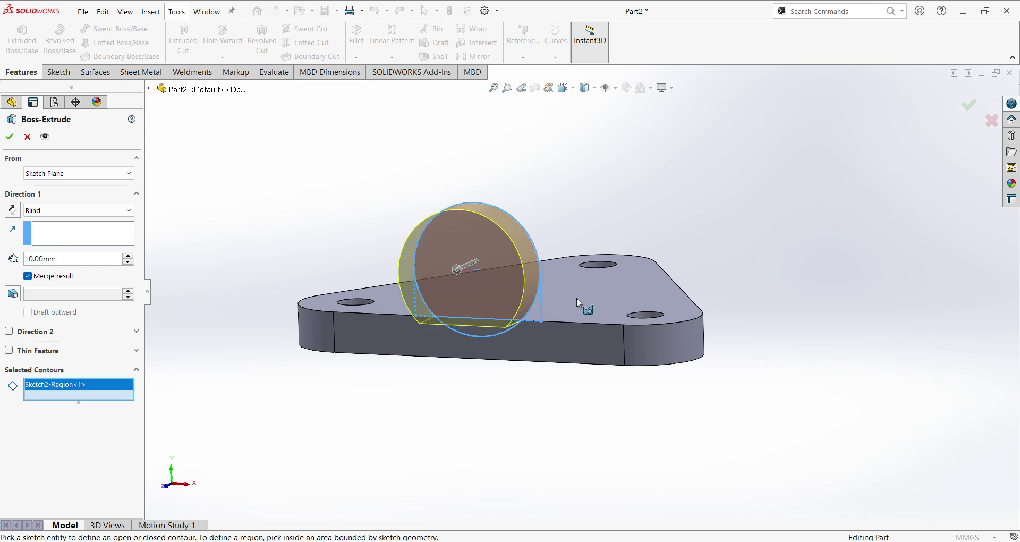
{"action": "middle_click_drag", "start_coordinate": [783, 254], "coordinate": [766, 264]}
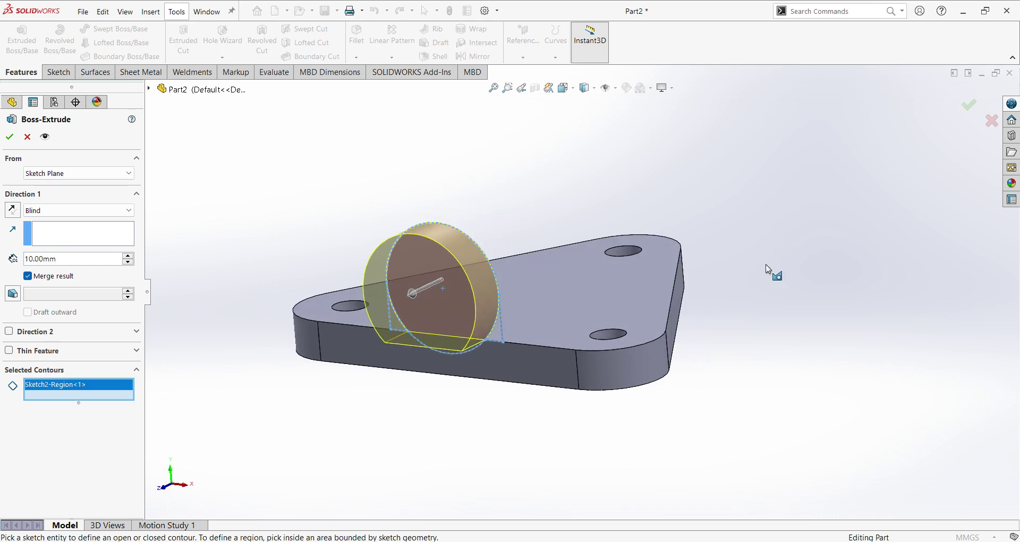
{"action": "left_click", "coordinate": [12, 211]}
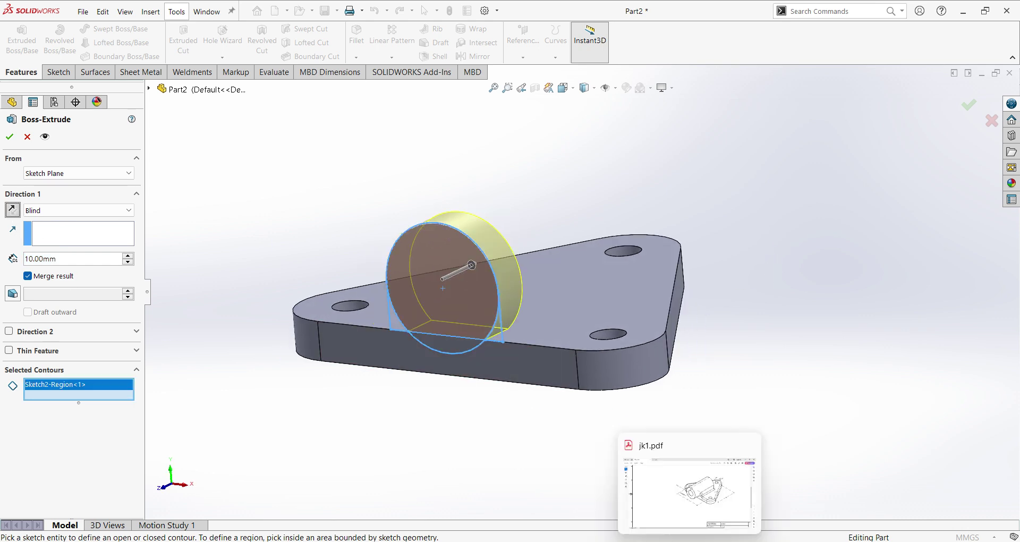
{"action": "left_click", "coordinate": [689, 541]}
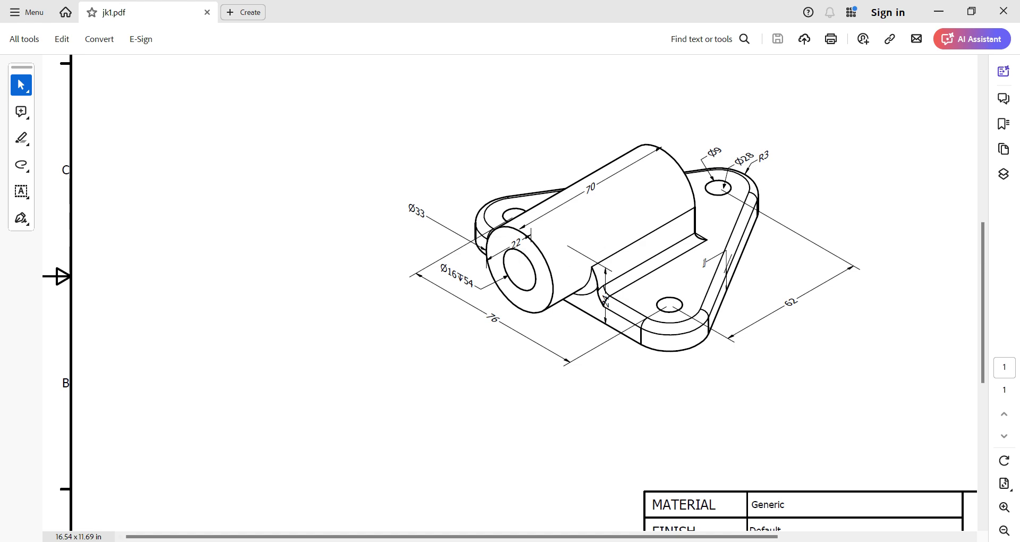
{"action": "key", "text": "alt+Tab"}
Add the two corner regions beneath the circle's sides to the contours and extrude them all to a depth of 70-22 (48 mm)
{"action": "scroll", "coordinate": [510, 380], "scroll_direction": "down", "scroll_amount": 2}
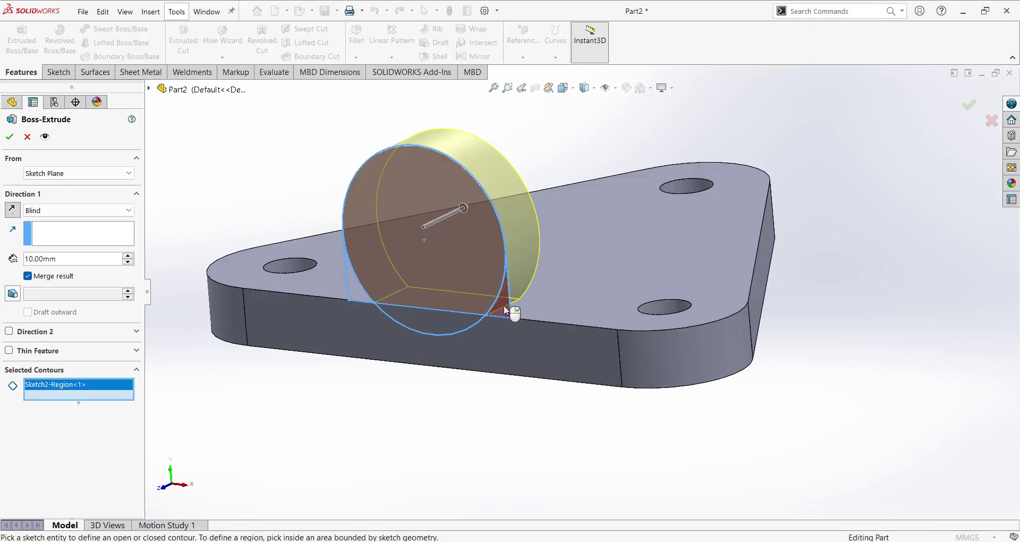
{"action": "left_click", "coordinate": [366, 299]}
{"action": "left_click", "coordinate": [361, 296]}
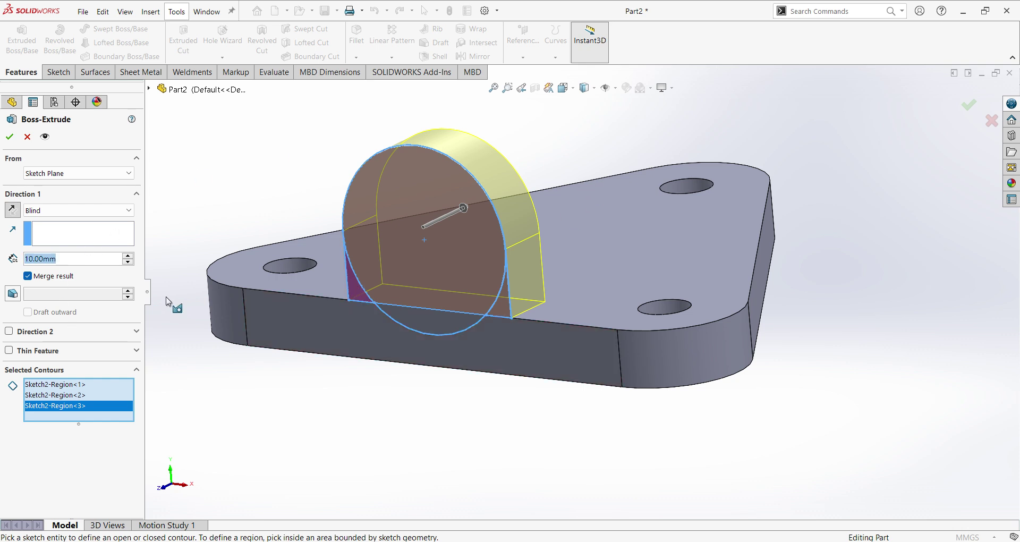
{"action": "type", "text": "70-22"}
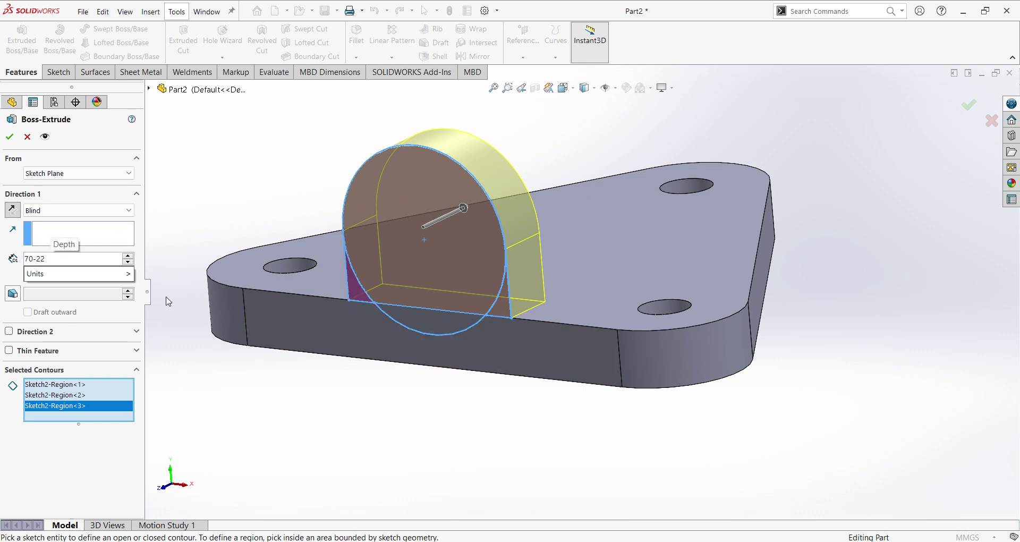
{"action": "key", "text": "Return"}
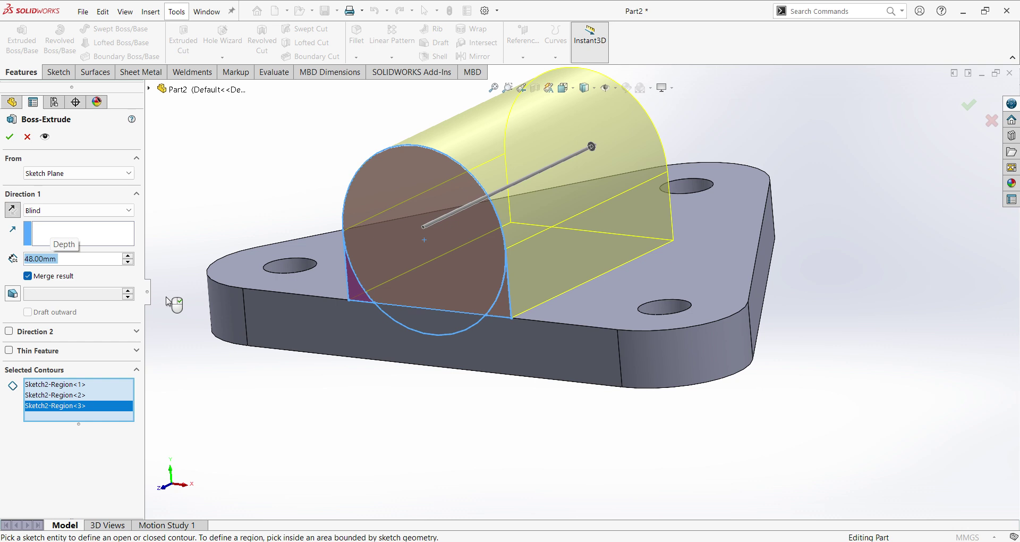
{"action": "left_click", "coordinate": [10, 138]}
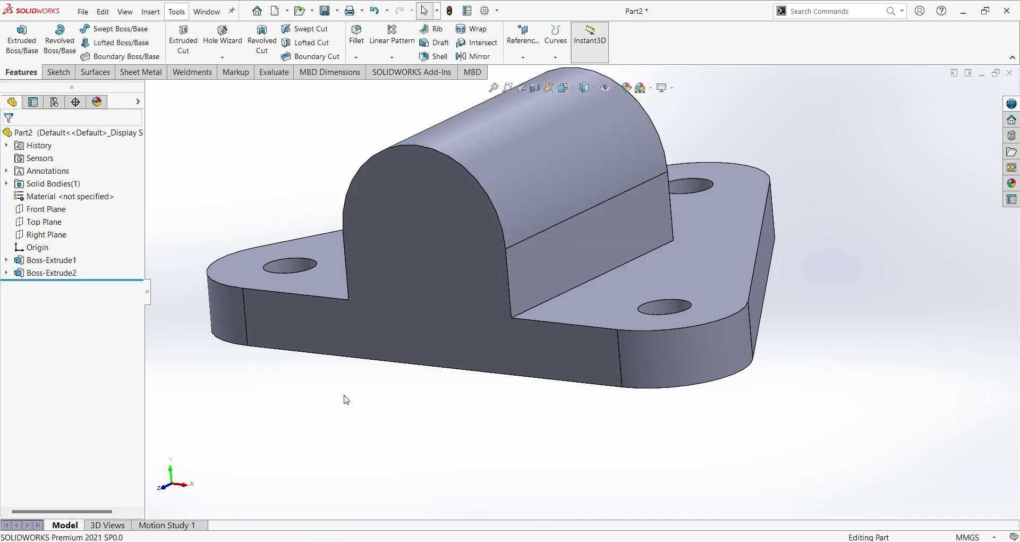
Extrude the two regions forming the full circle of Sketch2 blind by 22 mm, outward from the plate's front face
{"action": "left_click", "coordinate": [46, 274]}
{"action": "left_click", "coordinate": [6, 273]}
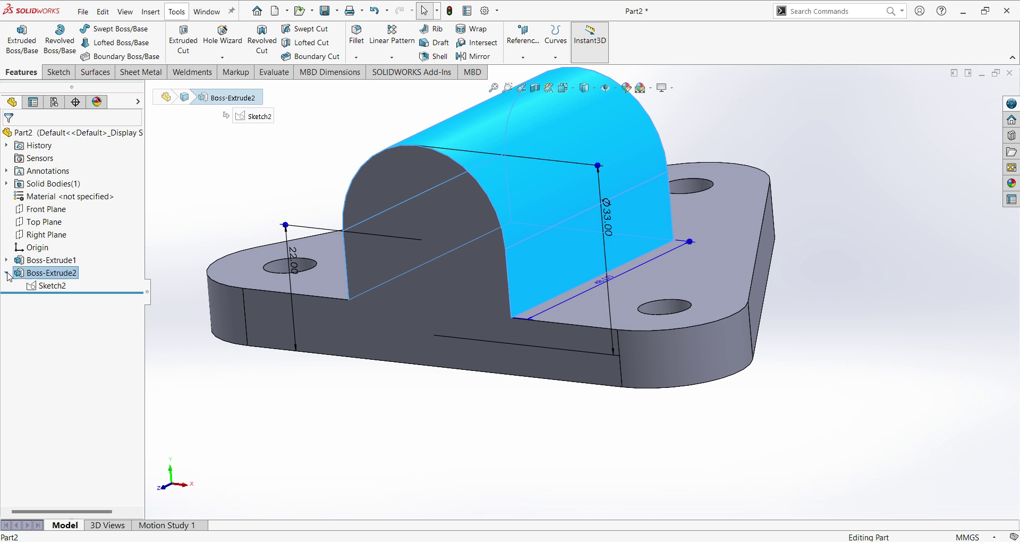
{"action": "left_click", "coordinate": [46, 285]}
{"action": "left_click", "coordinate": [22, 39]}
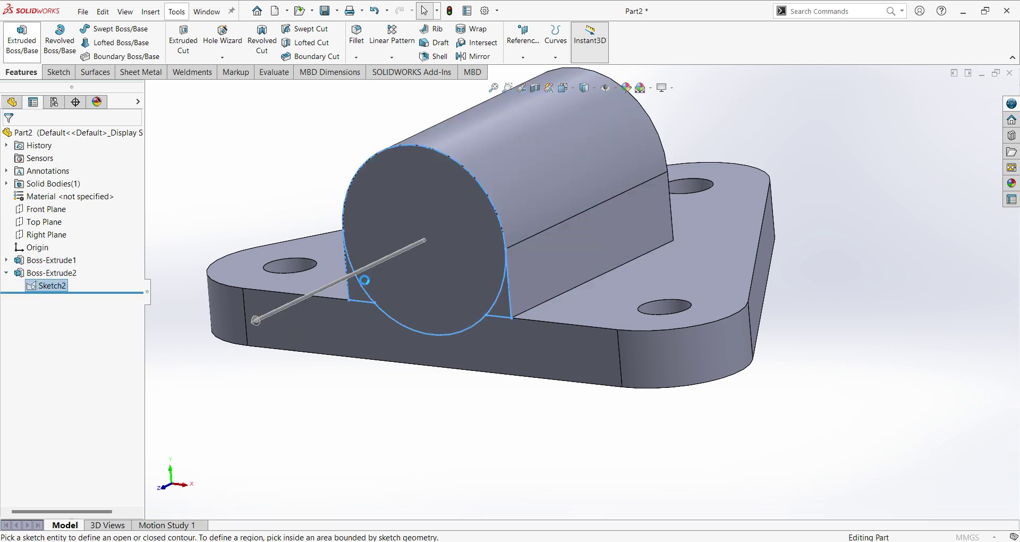
{"action": "left_click", "coordinate": [421, 323]}
{"action": "left_click", "coordinate": [433, 251]}
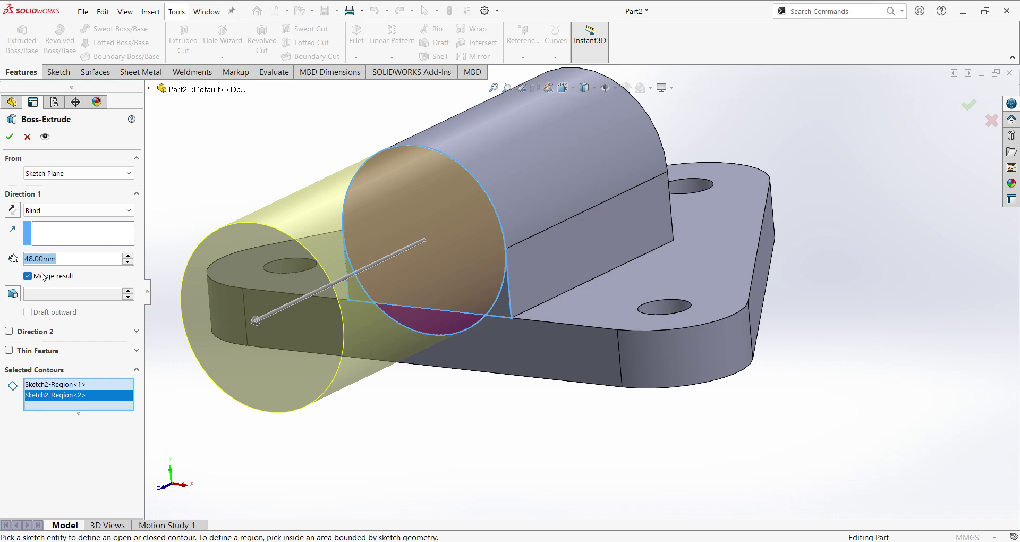
{"action": "type", "text": "20"}
{"action": "key", "text": "Return"}
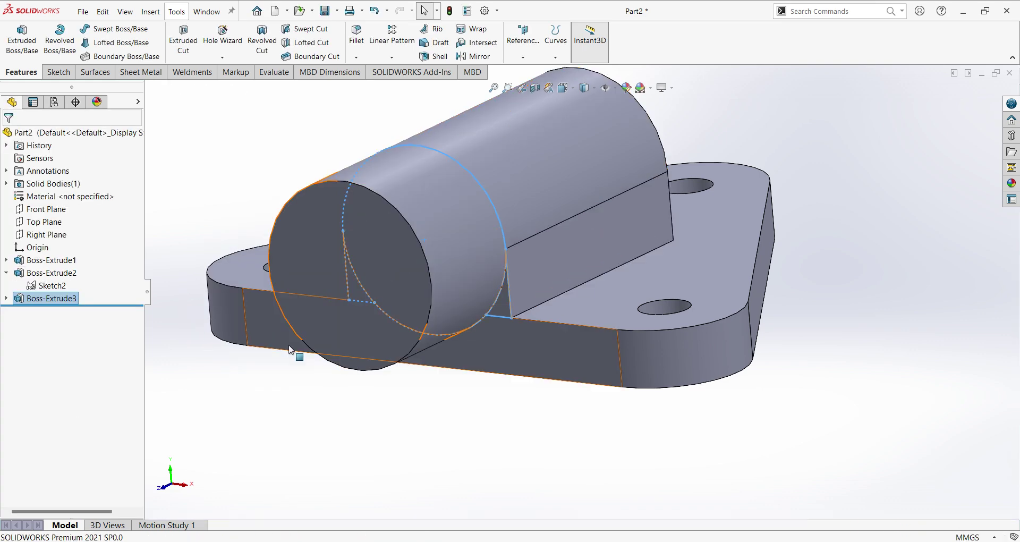
{"action": "left_click", "coordinate": [336, 314]}
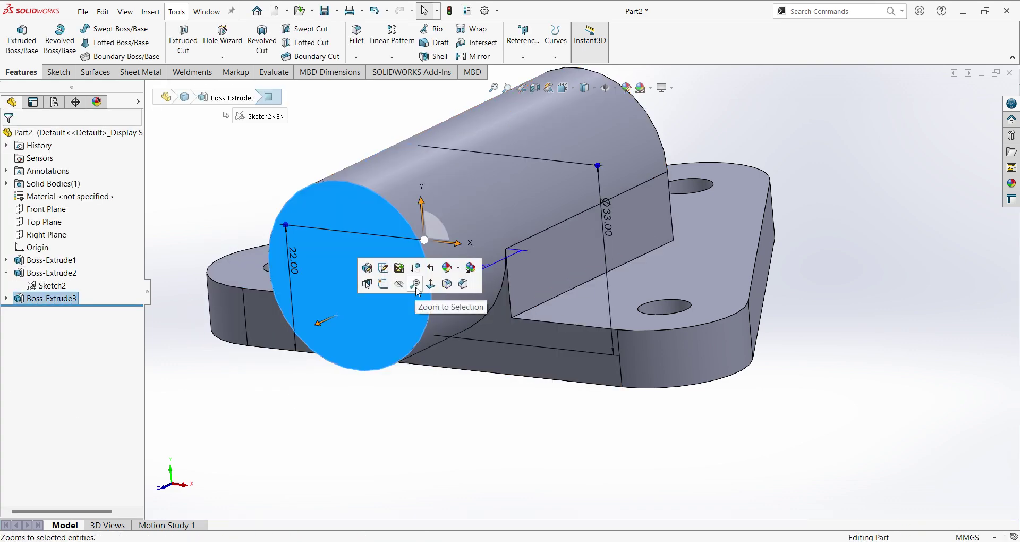
{"action": "left_click", "coordinate": [384, 268]}
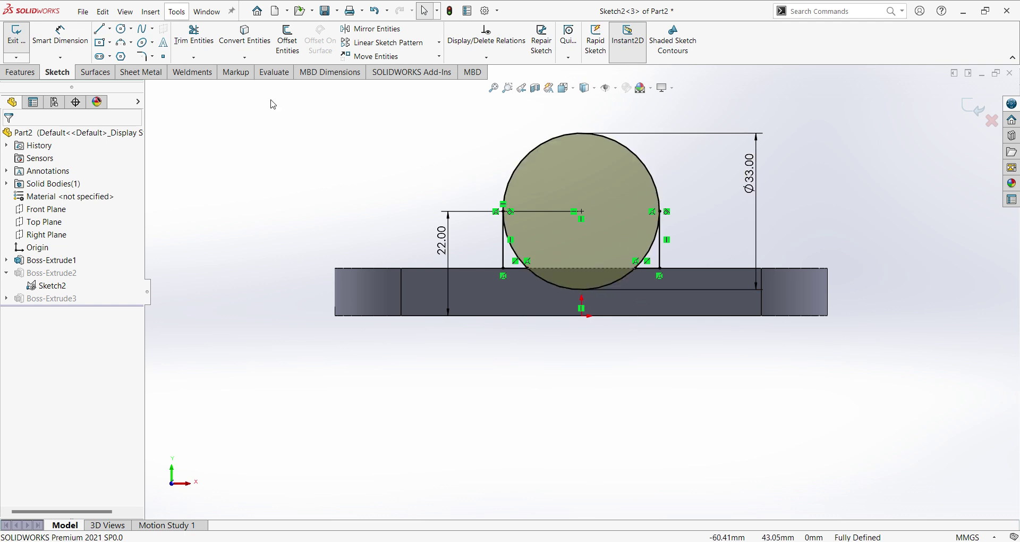
{"action": "left_click", "coordinate": [123, 29]}
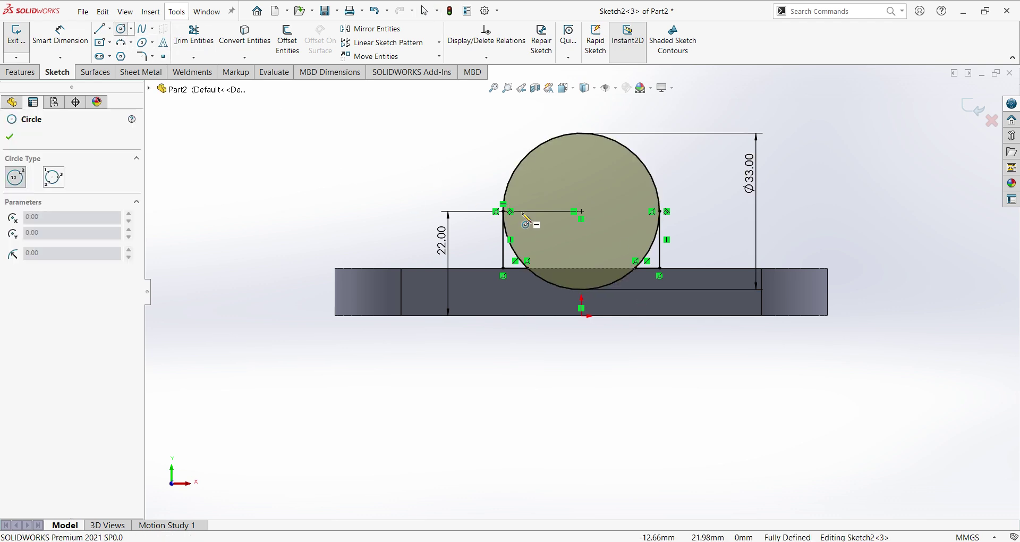
{"action": "left_click", "coordinate": [582, 211]}
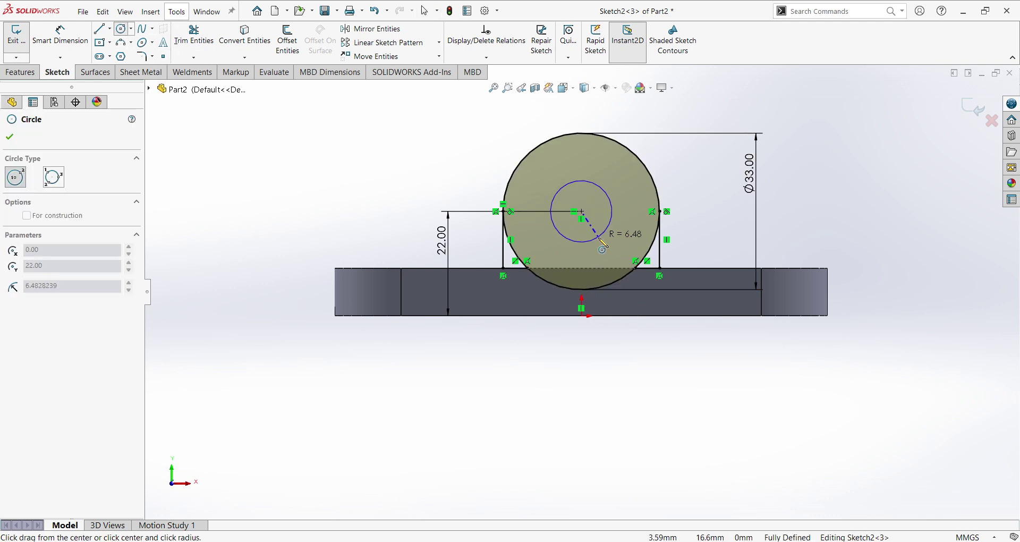
{"action": "key", "text": "Escape"}
{"action": "left_click", "coordinate": [992, 122]}
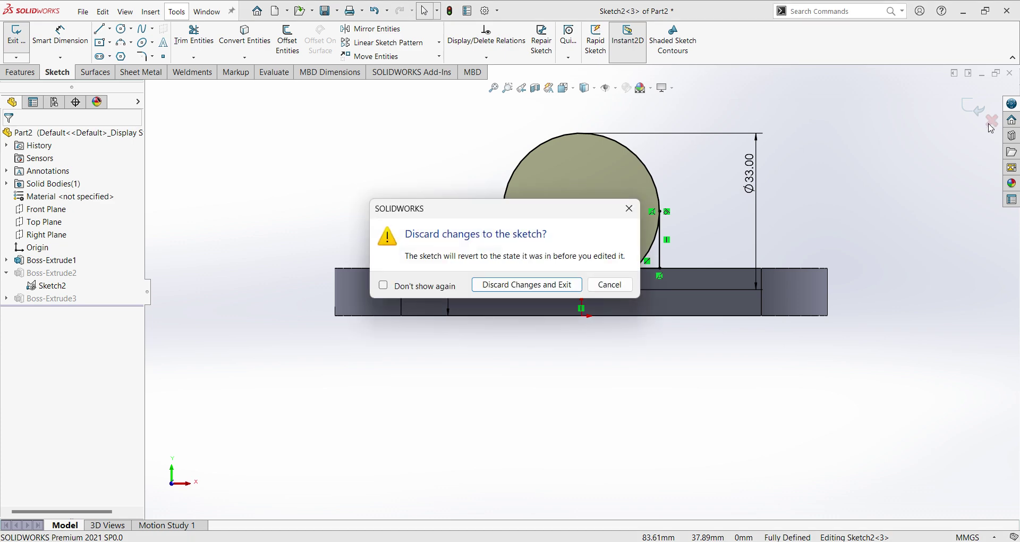
{"action": "left_click", "coordinate": [508, 285]}
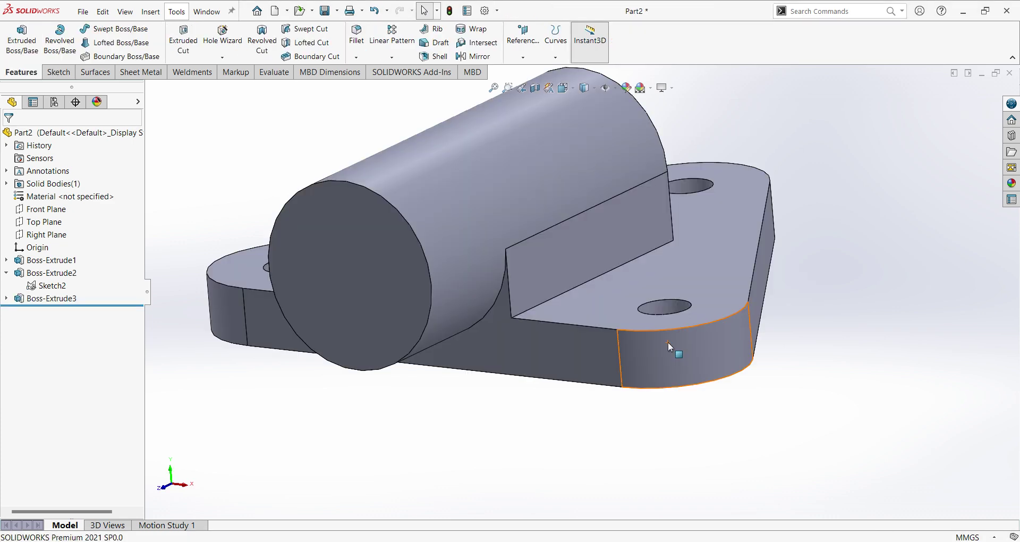
Start a sketch on the cylinder's front face and draw a concentric circle about 14.4 mm in diameter
{"action": "left_click", "coordinate": [375, 232]}
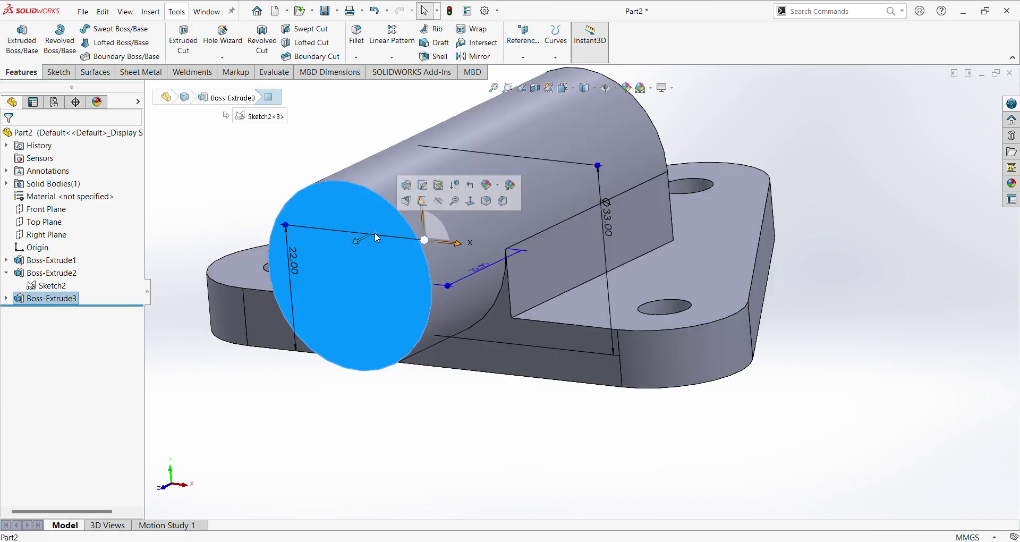
{"action": "left_click", "coordinate": [424, 203]}
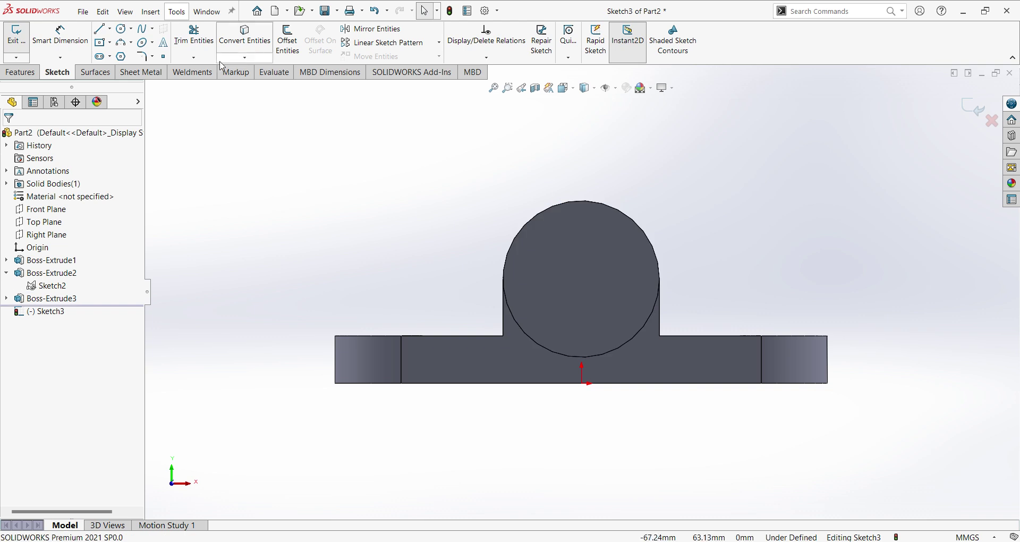
{"action": "left_click", "coordinate": [120, 29]}
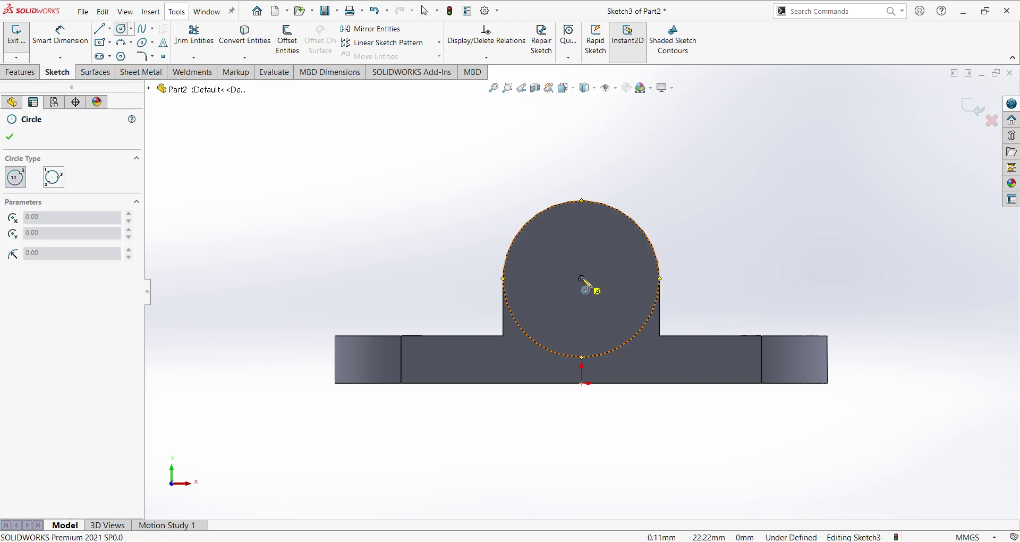
{"action": "left_click", "coordinate": [582, 279]}
{"action": "left_click", "coordinate": [606, 313]}
Dimension the inner circle's diameter with Smart Dimension and set it to 16 mm
{"action": "right_click", "coordinate": [811, 237]}
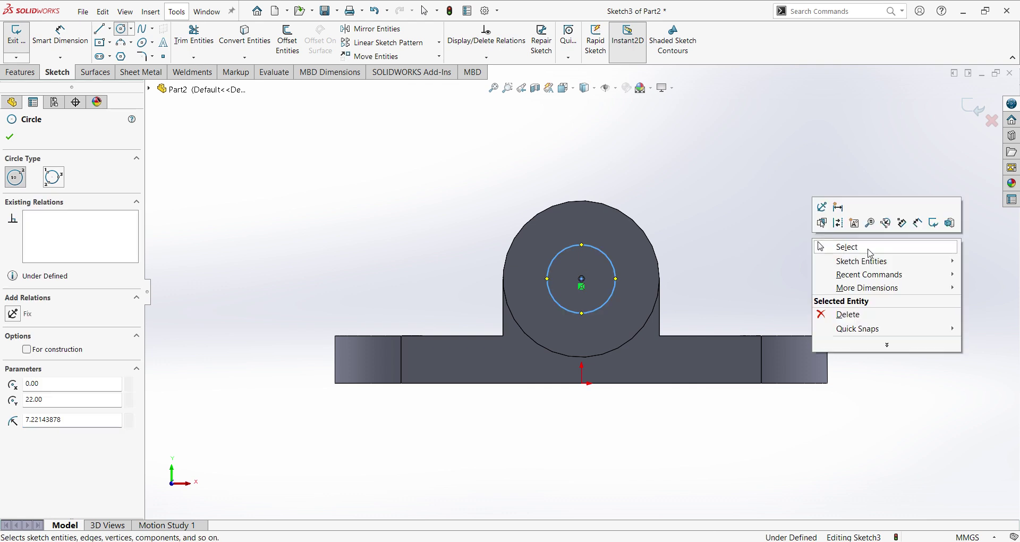
{"action": "left_click", "coordinate": [946, 219]}
{"action": "left_click", "coordinate": [614, 276]}
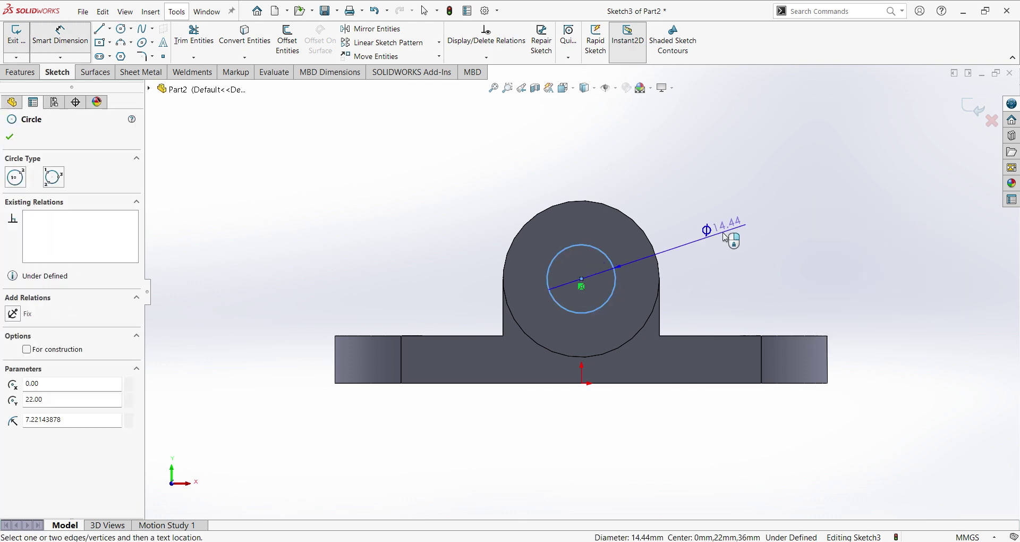
{"action": "left_click", "coordinate": [727, 244]}
{"action": "type", "text": "16"}
{"action": "key", "text": "Return"}
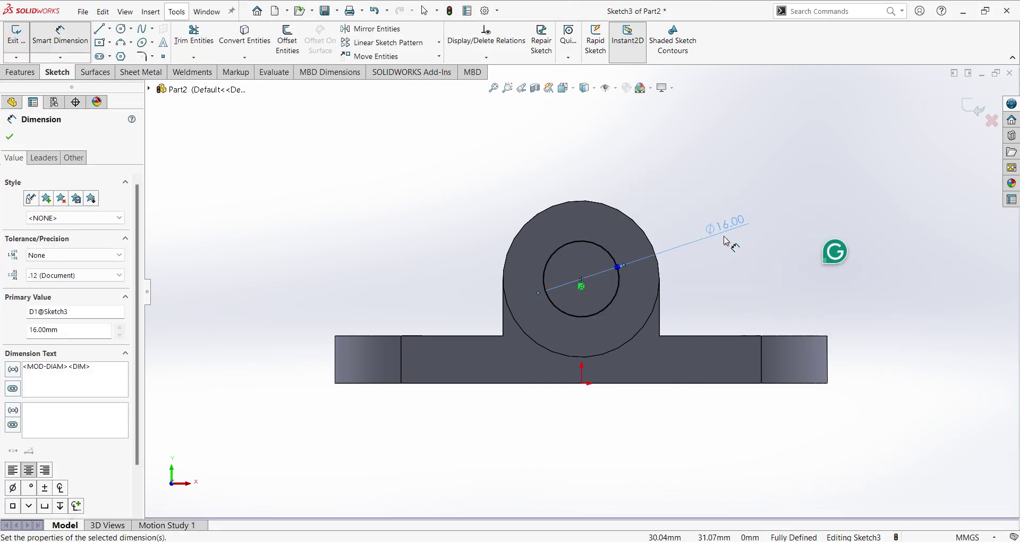
Check the bore depth in jk1.pdf, exit the sketch, and cut the 16 mm circle blind into the cylinder to the called-out 54 mm
{"action": "left_click", "coordinate": [676, 500]}
{"action": "key", "text": "alt+Tab"}
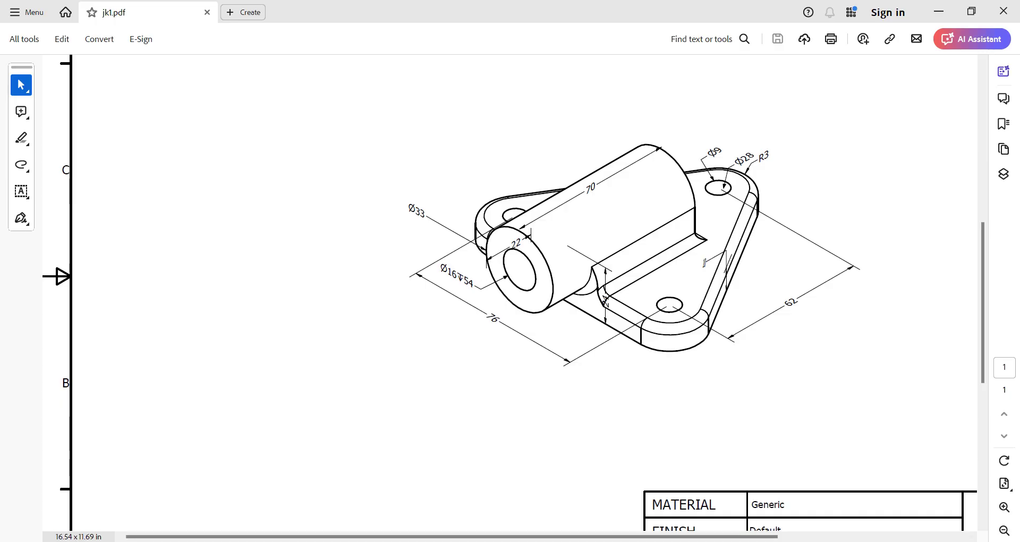
{"action": "key", "text": "alt+Tab"}
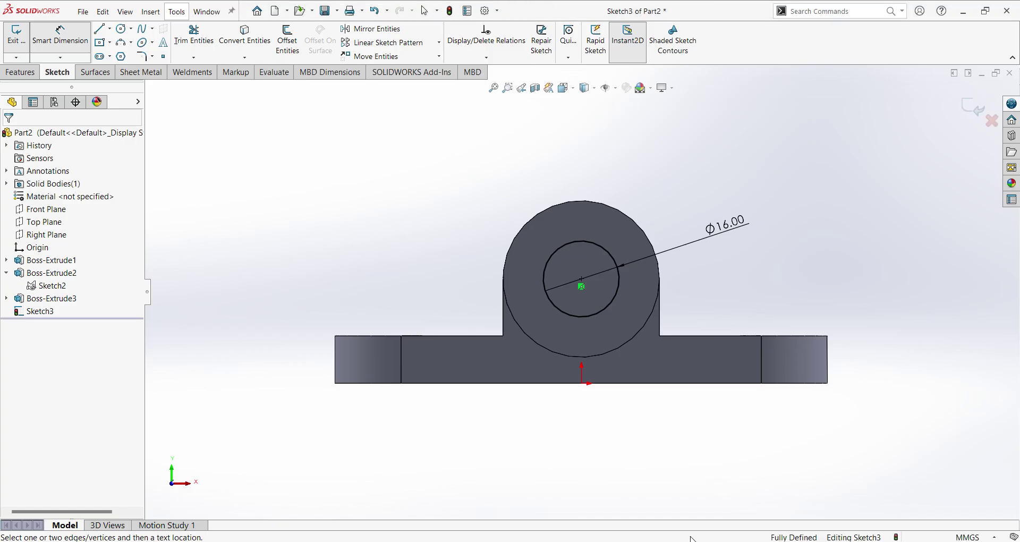
{"action": "left_click", "coordinate": [973, 105]}
{"action": "key", "text": "ctrl+7"}
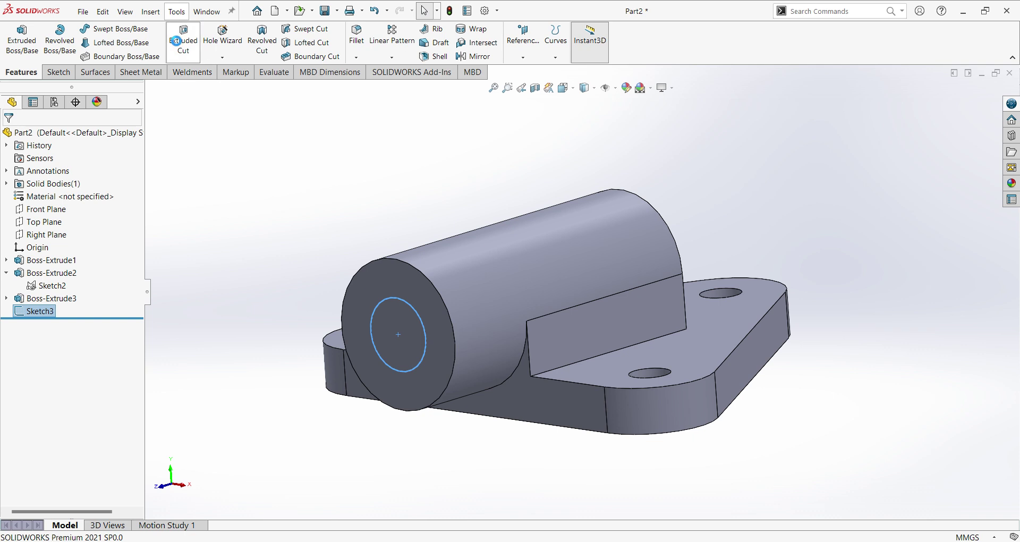
{"action": "left_click", "coordinate": [176, 41]}
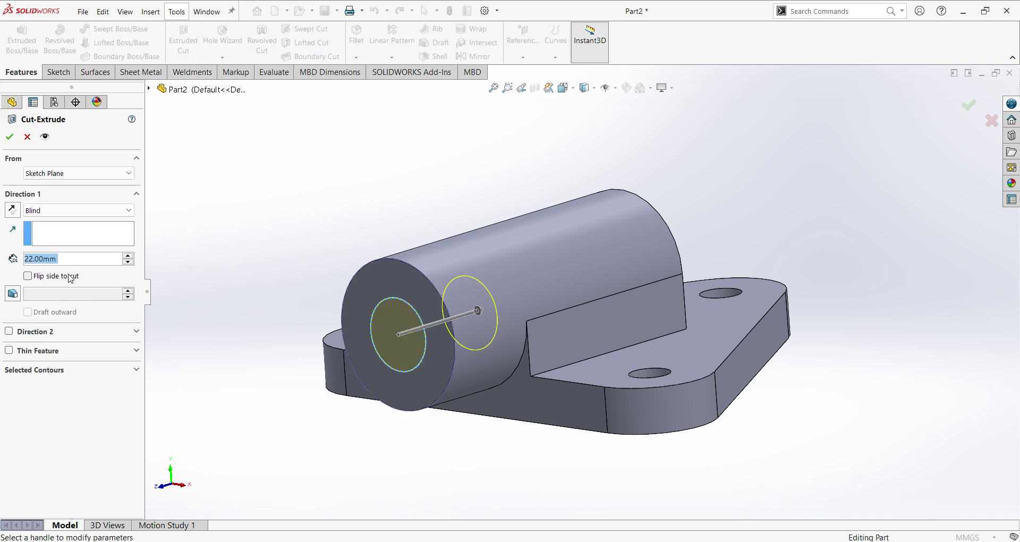
{"action": "type", "text": "60"}
{"action": "key", "text": "Return"}
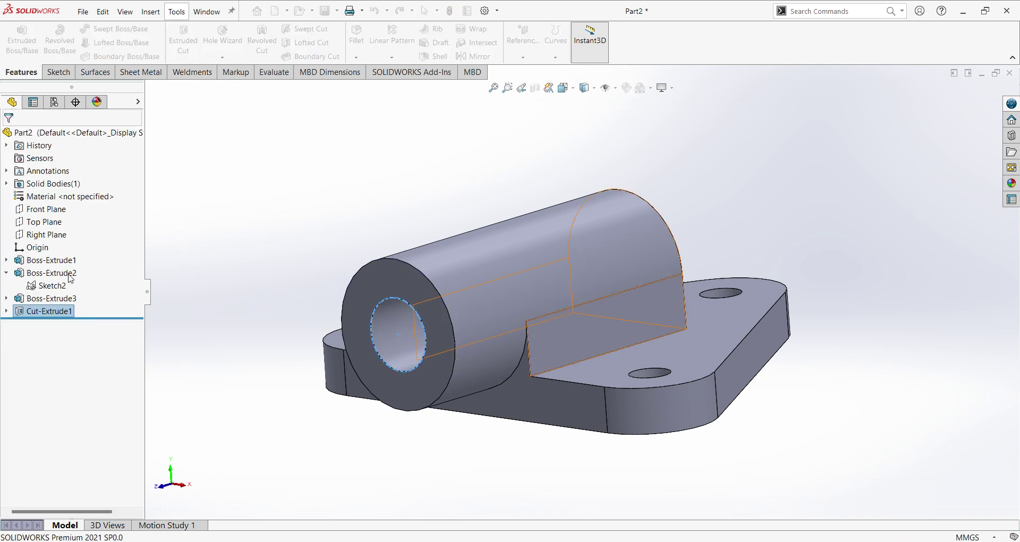
Start a fillet on the base plate's top face with a radius of 3 mm
{"action": "left_click", "coordinate": [234, 217]}
{"action": "middle_click_drag", "start_coordinate": [451, 167], "coordinate": [566, 242]}
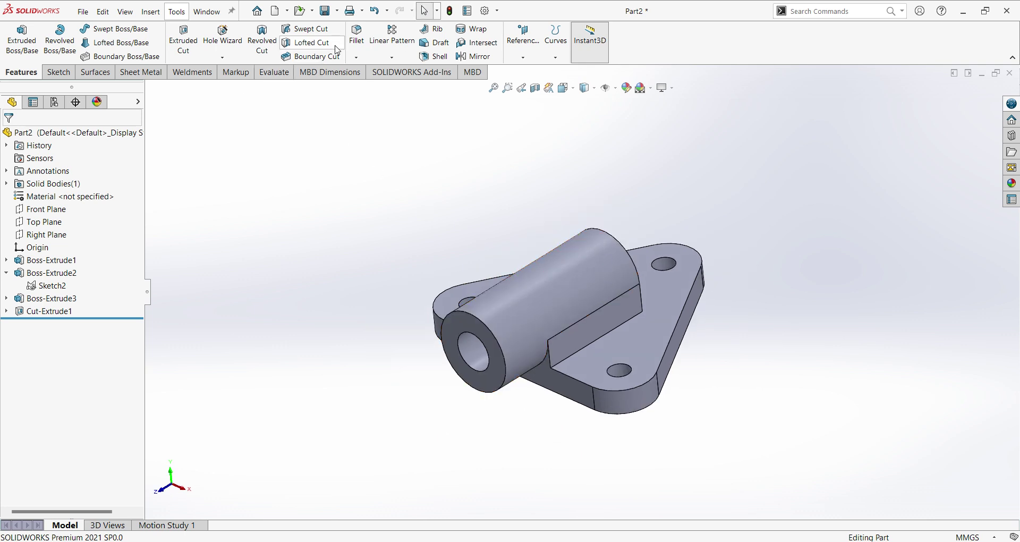
{"action": "left_click", "coordinate": [655, 333]}
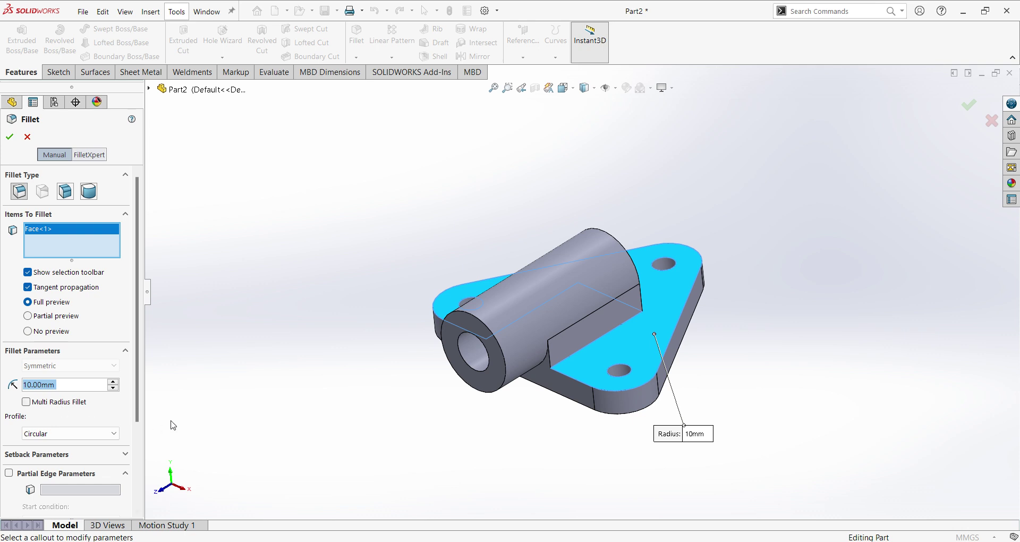
{"action": "type", "text": "3"}
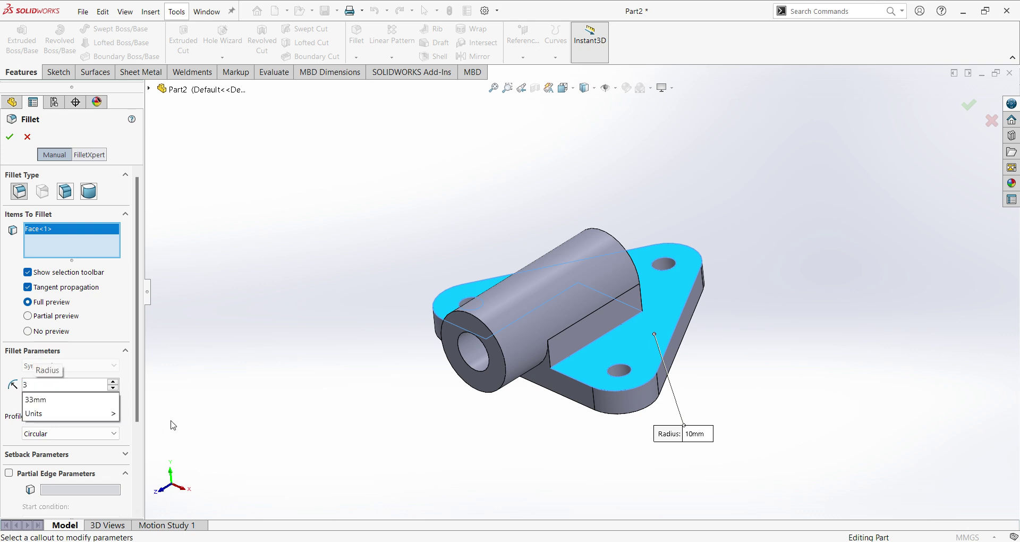
{"action": "key", "text": "Return"}
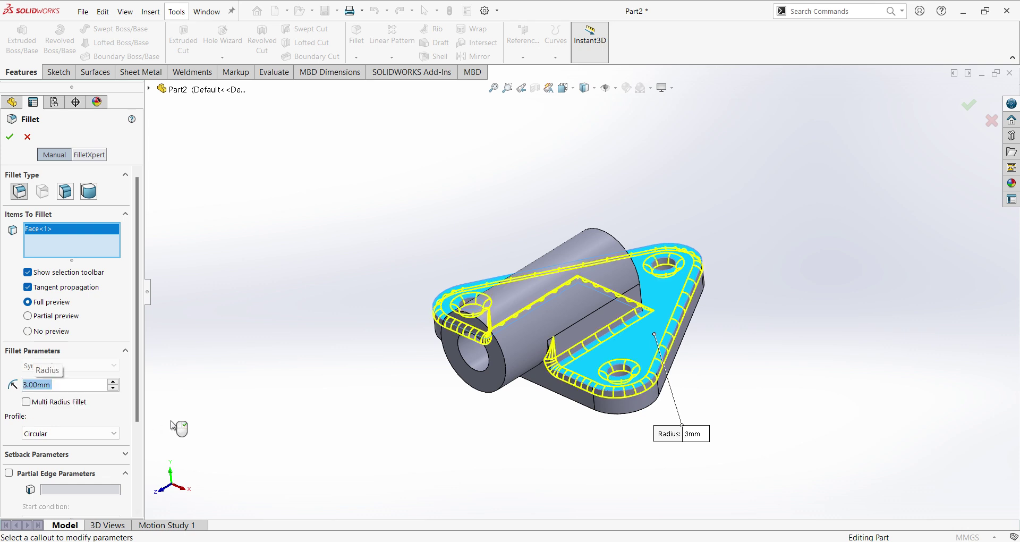
Add the curved edge beneath the overhanging cylinder, the plate's slanted side face and its bottom face to the fillet items
{"action": "middle_click_drag", "start_coordinate": [517, 465], "coordinate": [598, 279]}
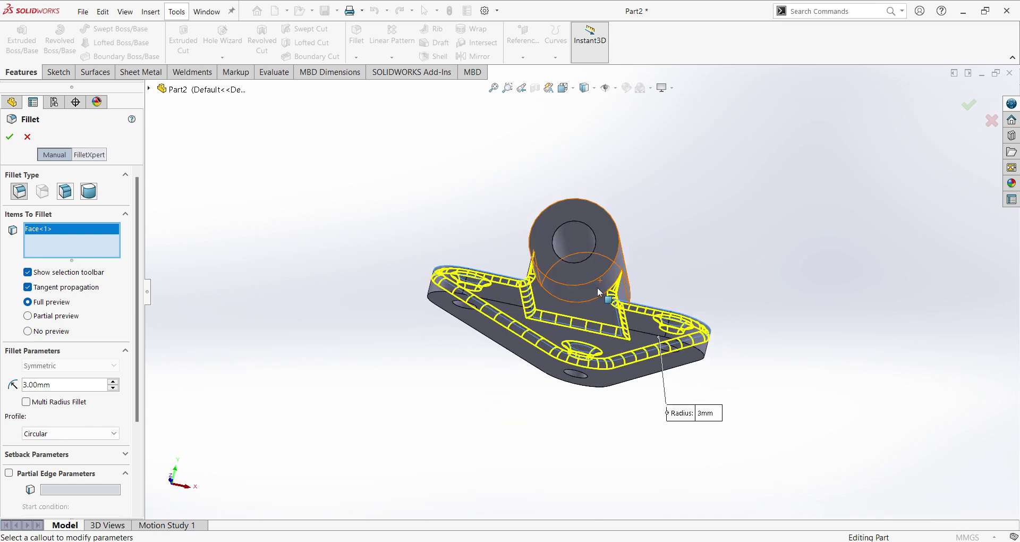
{"action": "left_click", "coordinate": [585, 302]}
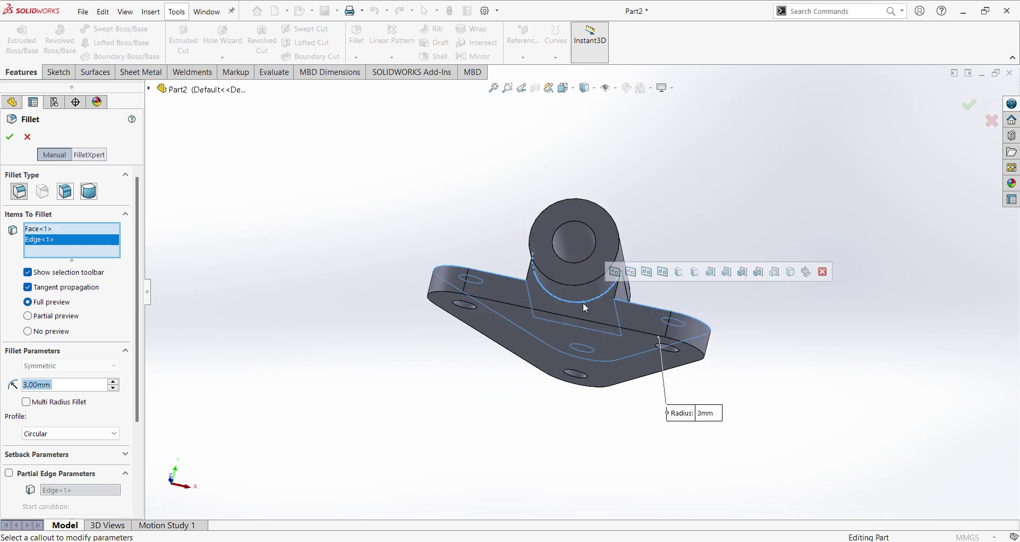
{"action": "middle_click_drag", "start_coordinate": [541, 393], "coordinate": [467, 446]}
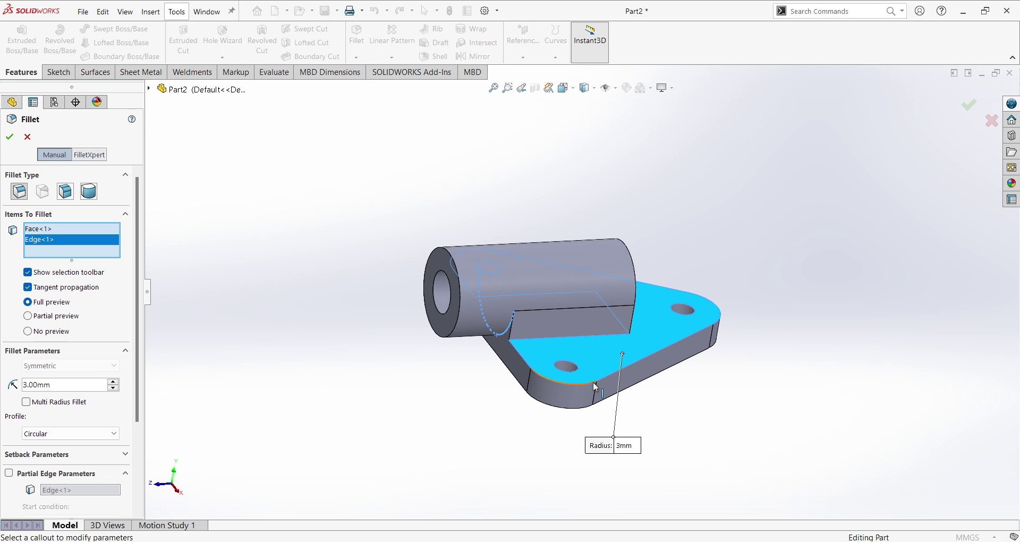
{"action": "left_click", "coordinate": [603, 391]}
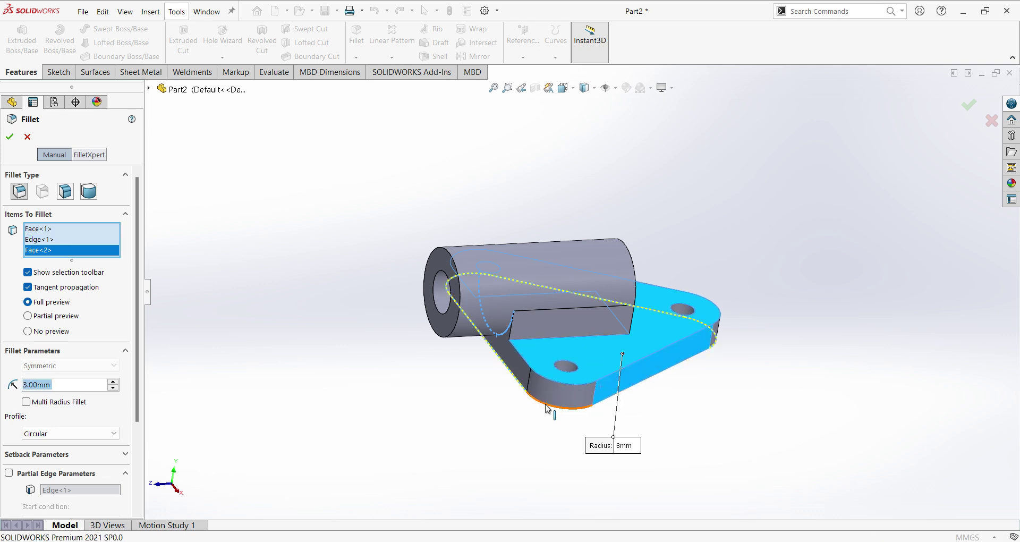
{"action": "middle_click_drag", "start_coordinate": [603, 391], "coordinate": [617, 368]}
{"action": "left_click", "coordinate": [589, 361]}
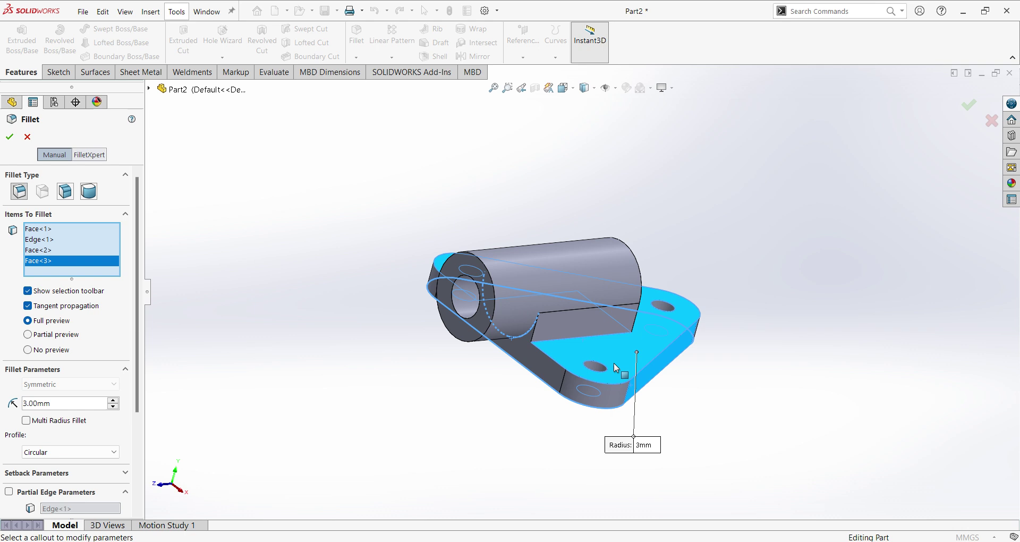
Remove the plate's top face from the fillet items and add the slanted side's upper and lower edges
{"action": "left_click", "coordinate": [589, 350]}
{"action": "middle_click_drag", "start_coordinate": [723, 381], "coordinate": [657, 374]}
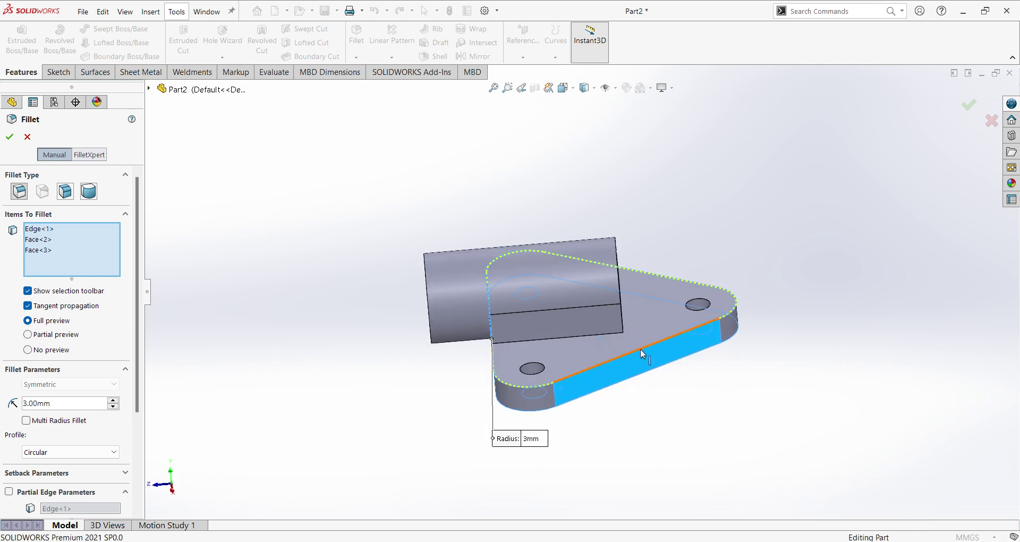
{"action": "left_click", "coordinate": [640, 349]}
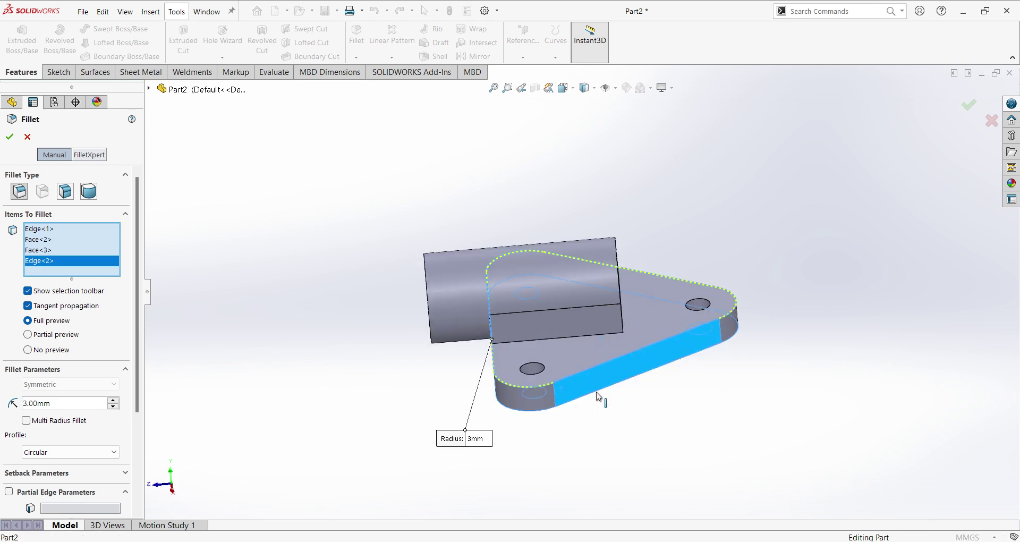
{"action": "left_click", "coordinate": [598, 394]}
{"action": "left_click", "coordinate": [534, 403]}
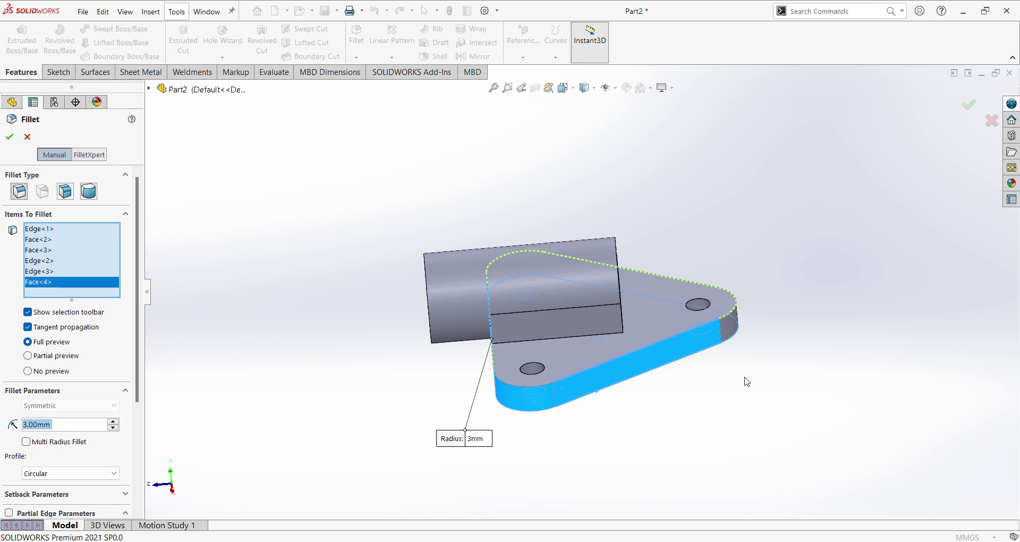
{"action": "left_click", "coordinate": [726, 327]}
{"action": "middle_click_drag", "start_coordinate": [749, 396], "coordinate": [712, 409]}
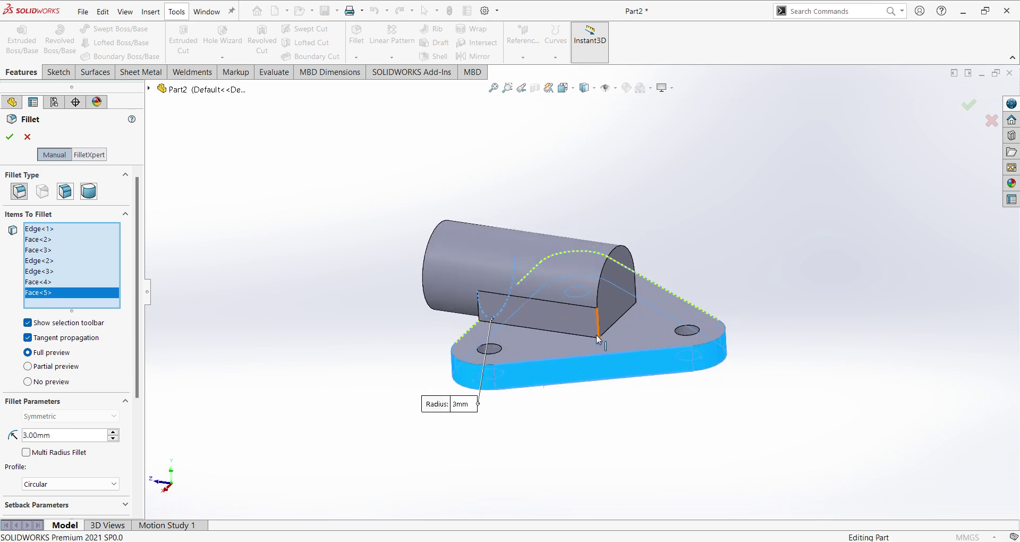
{"action": "left_click", "coordinate": [570, 343]}
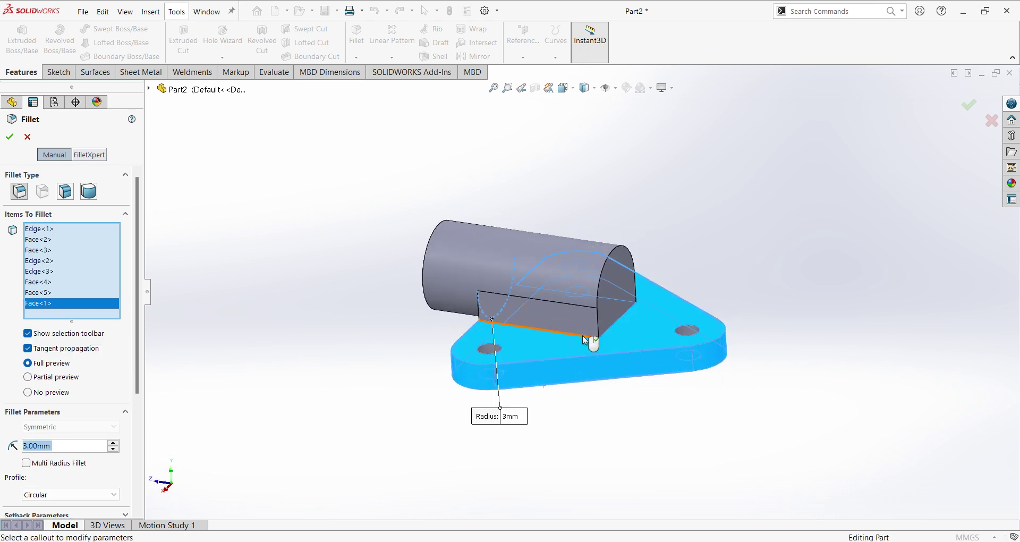
{"action": "left_click", "coordinate": [583, 337]}
{"action": "left_click", "coordinate": [609, 330]}
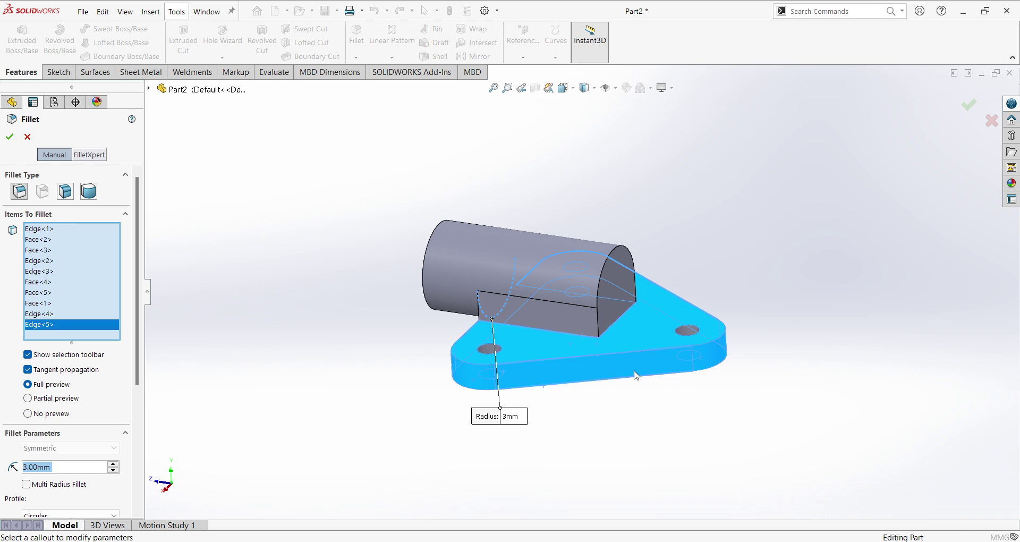
{"action": "middle_click_drag", "start_coordinate": [637, 375], "coordinate": [450, 354]}
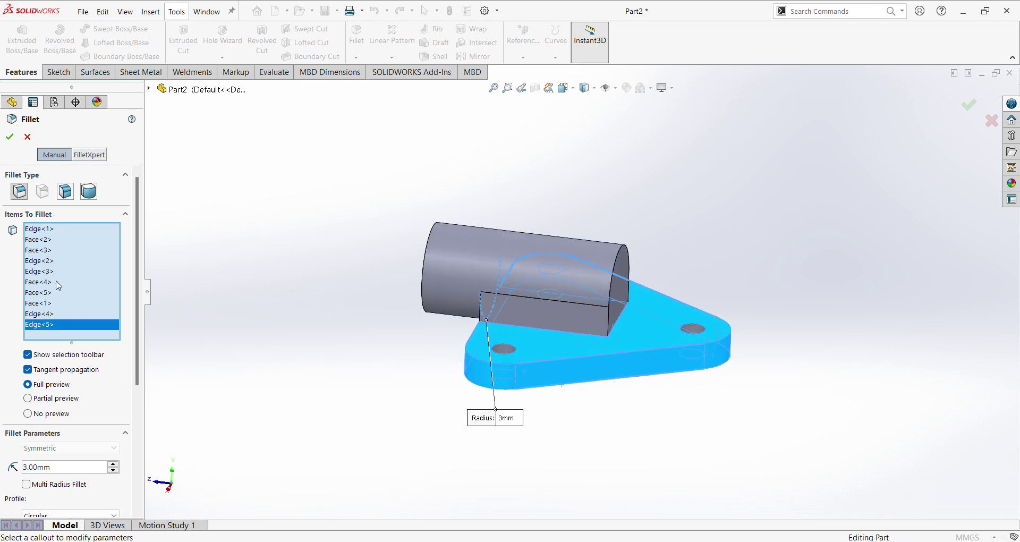
{"action": "left_click", "coordinate": [28, 137]}
Fillet the edges of the base plate's top and bottom faces with a 3 mm radius
{"action": "key", "text": "Return"}
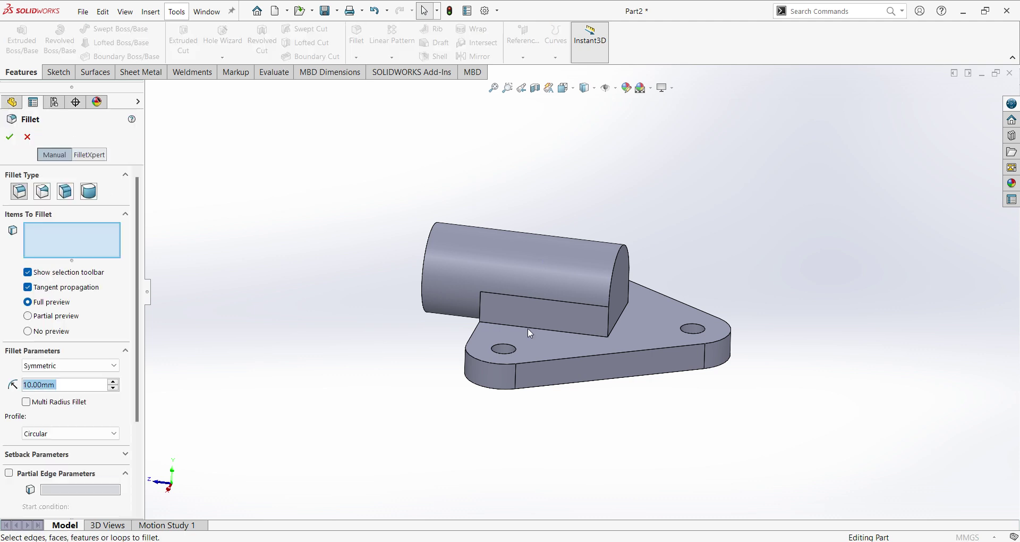
{"action": "left_click", "coordinate": [531, 343]}
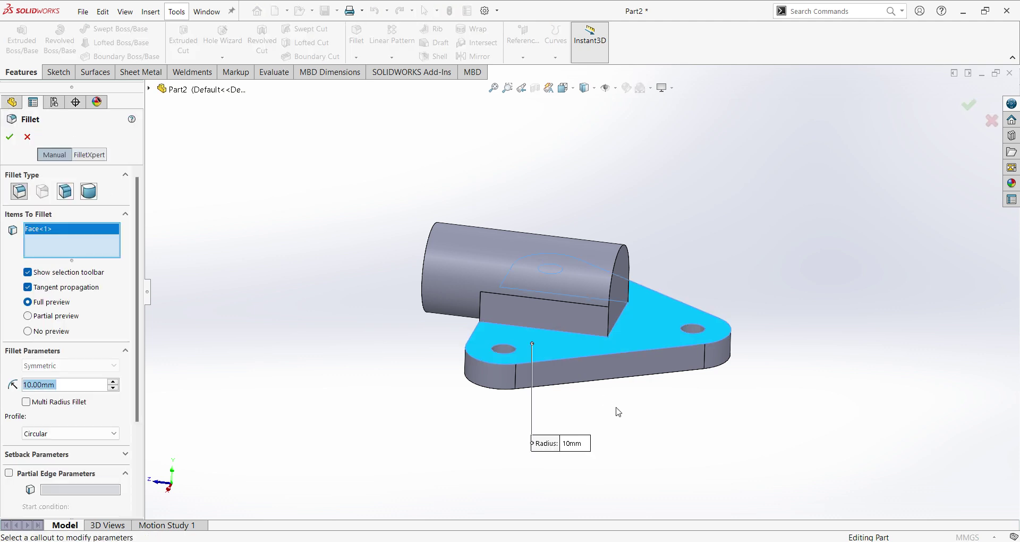
{"action": "middle_click_drag", "start_coordinate": [618, 412], "coordinate": [646, 345]}
{"action": "left_click", "coordinate": [644, 343]}
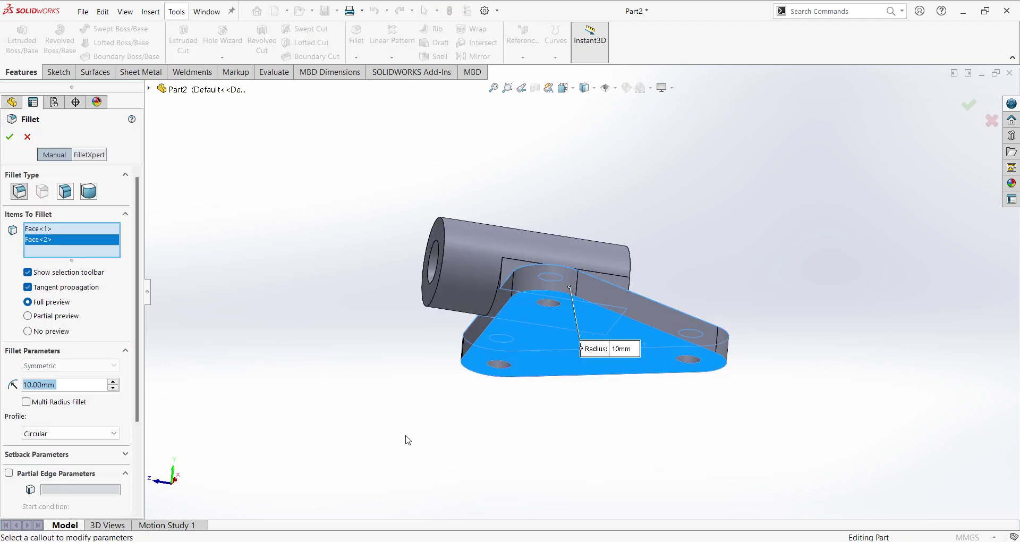
{"action": "type", "text": "3"}
{"action": "key", "text": "Return"}
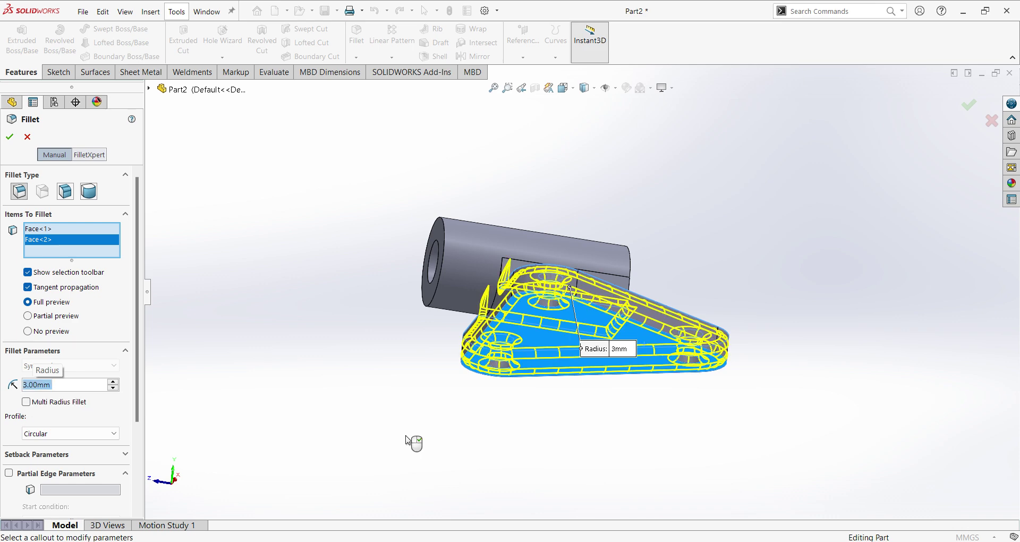
{"action": "middle_click_drag", "start_coordinate": [715, 372], "coordinate": [696, 508]}
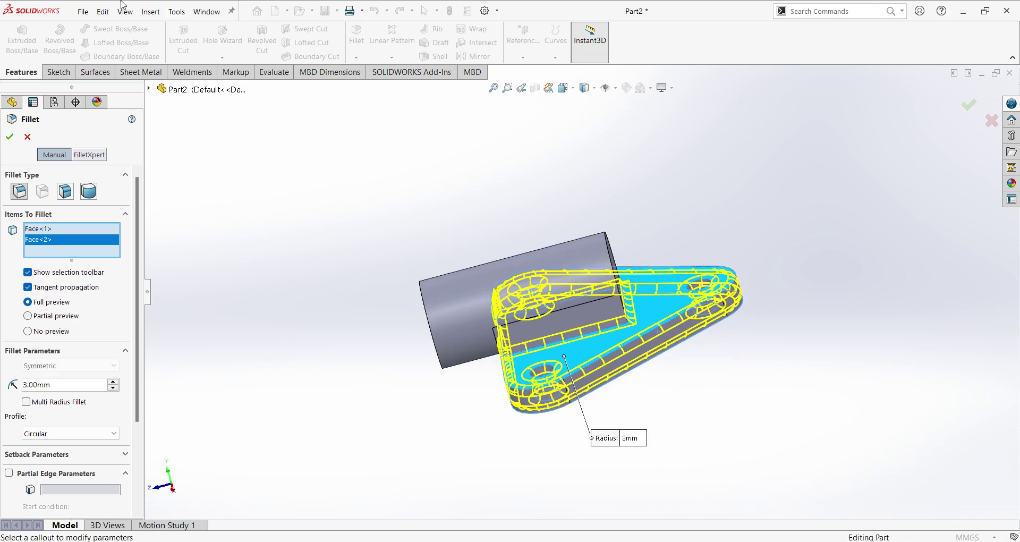
{"action": "left_click", "coordinate": [10, 137]}
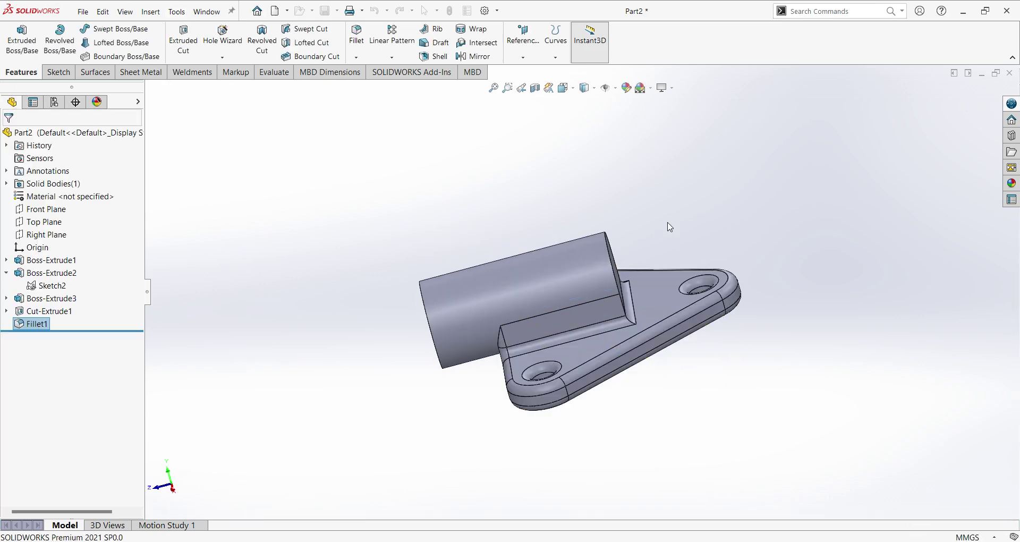
Fillet the curved edge beneath the overhanging cylinder with a 3 mm radius and return to the isometric view
{"action": "middle_click_drag", "start_coordinate": [611, 303], "coordinate": [701, 209]}
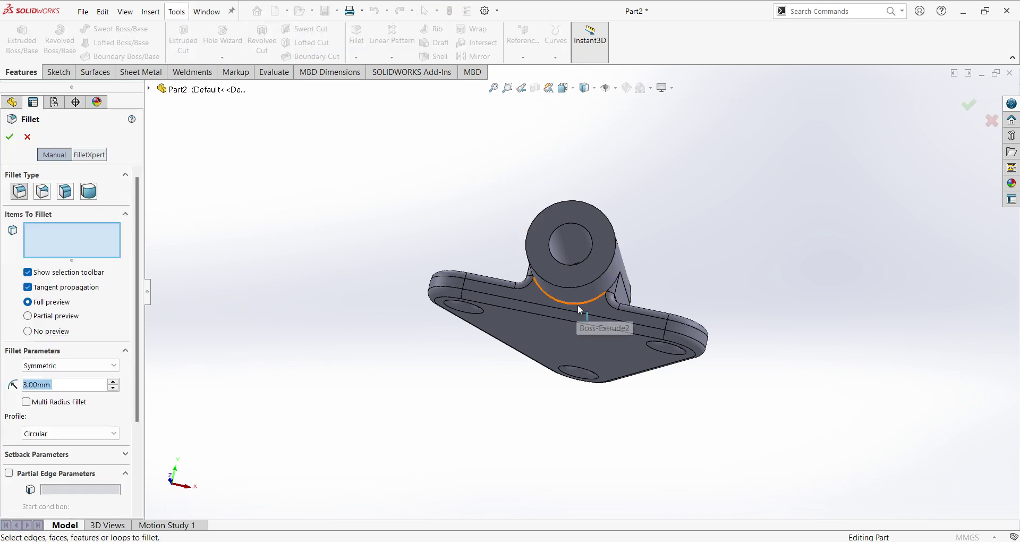
{"action": "left_click", "coordinate": [547, 321]}
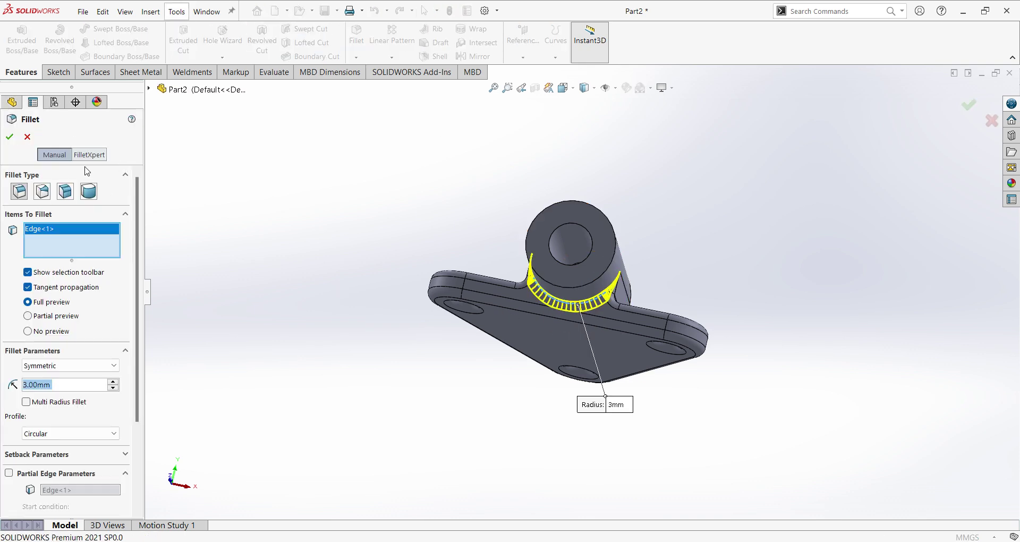
{"action": "left_click", "coordinate": [11, 136]}
{"action": "middle_click_drag", "start_coordinate": [378, 198], "coordinate": [445, 302]}
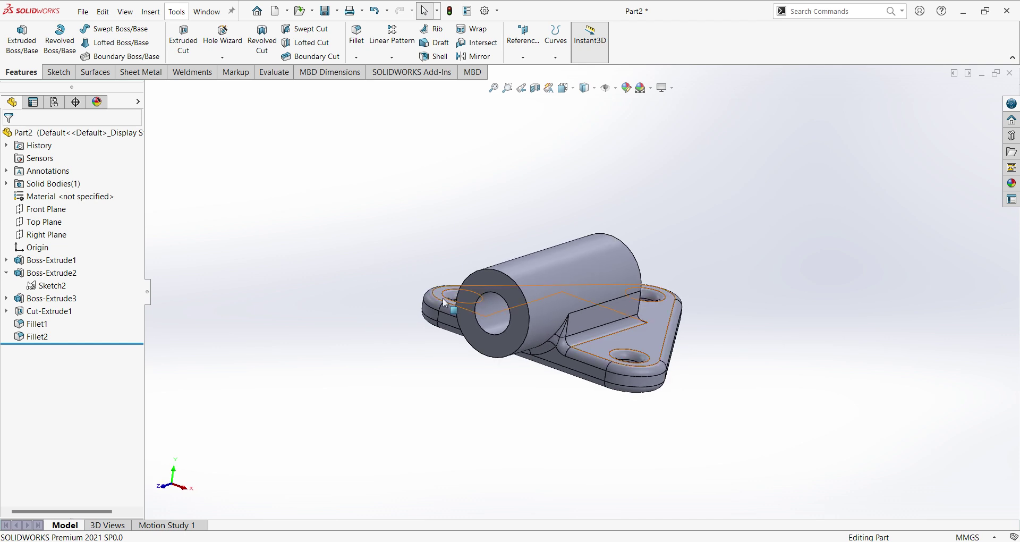
{"action": "key", "text": "ctrl+7"}
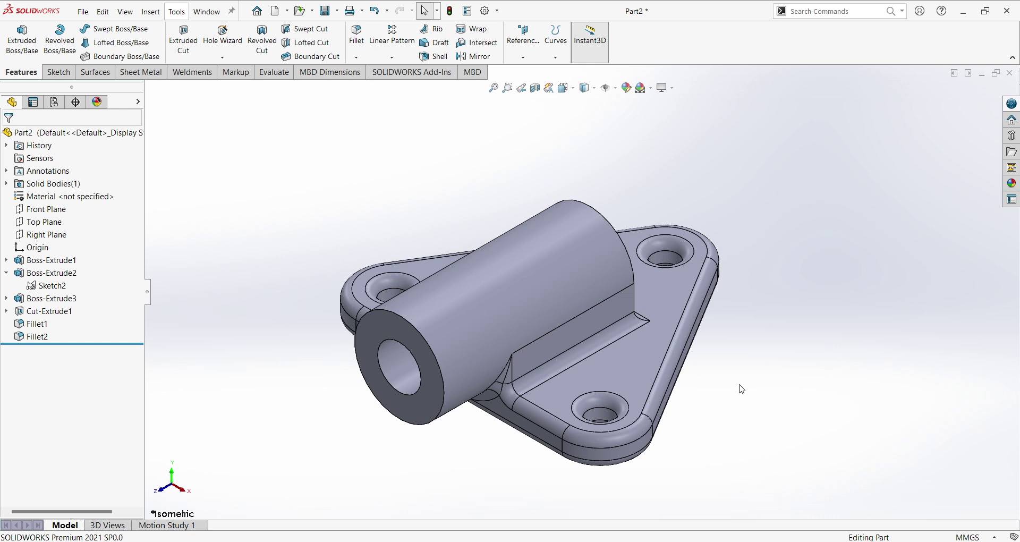
Undo both fillets and restore the isometric view
{"action": "key", "text": "ctrl+z"}
{"action": "key", "text": "ctrl+z"}
{"action": "key", "text": "ctrl+z"}
{"action": "key", "text": "ctrl+z"}
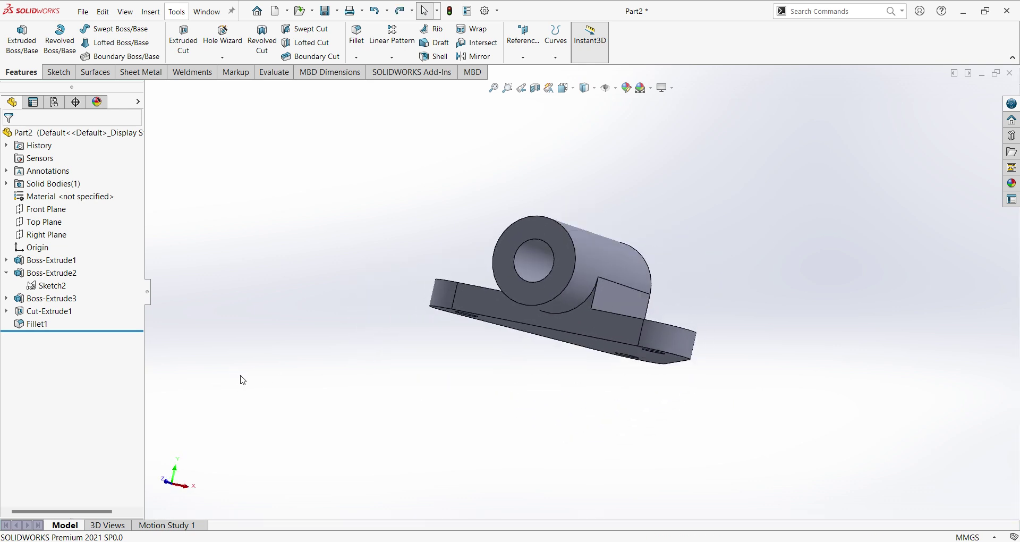
{"action": "key", "text": "ctrl+7"}
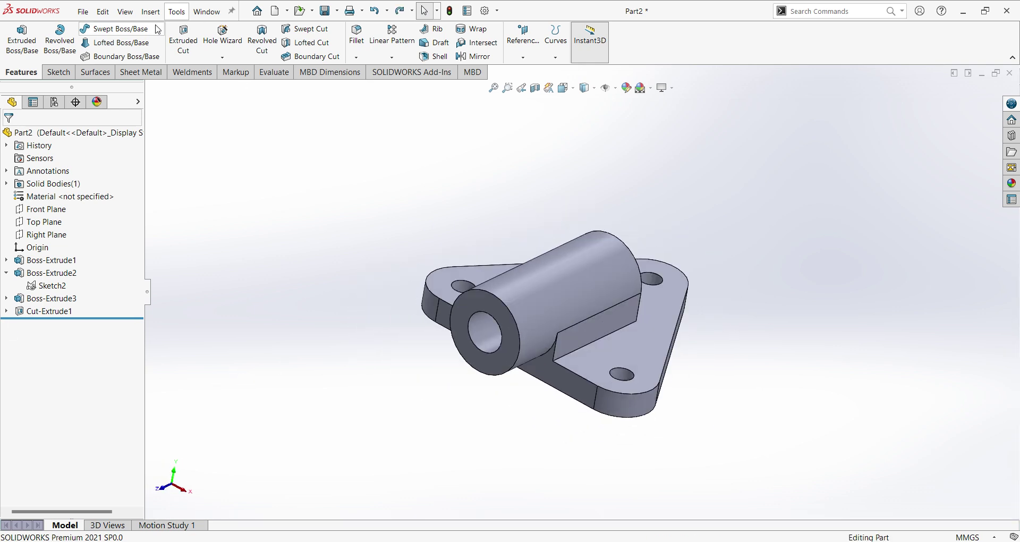
Start a 3 mm fillet with only the base plate's upper outer edge as its item, leaving out the top face
{"action": "left_click", "coordinate": [356, 36]}
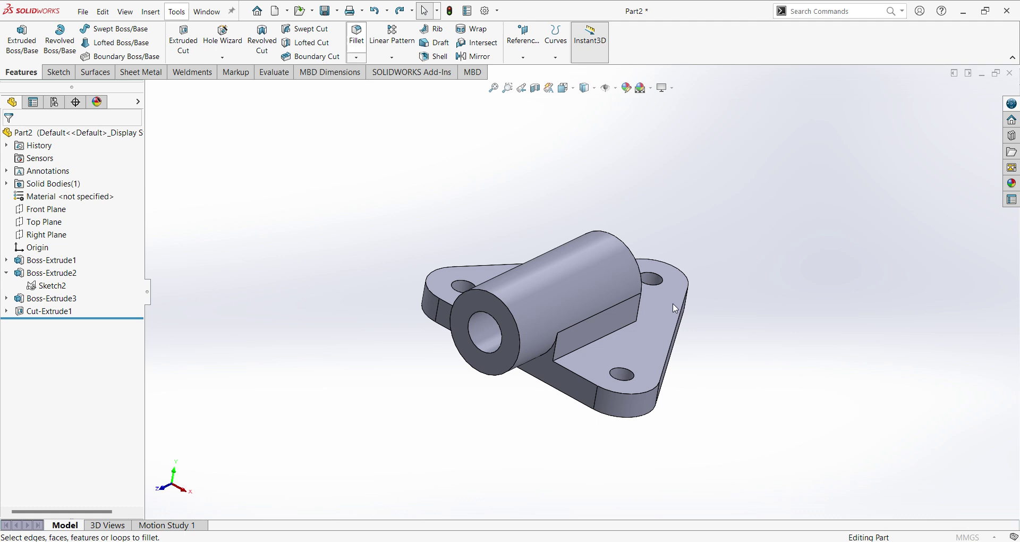
{"action": "left_click", "coordinate": [623, 332]}
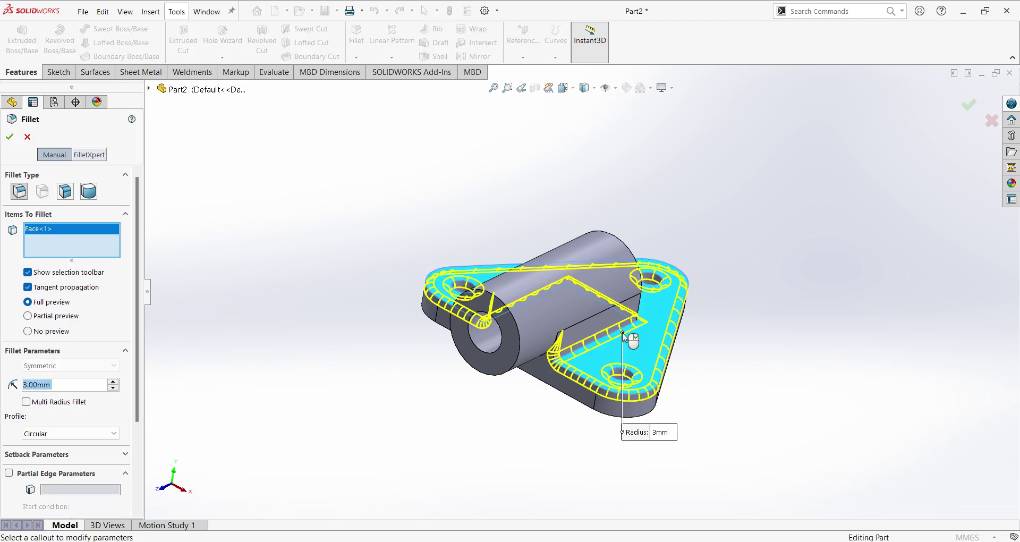
{"action": "left_click", "coordinate": [626, 334]}
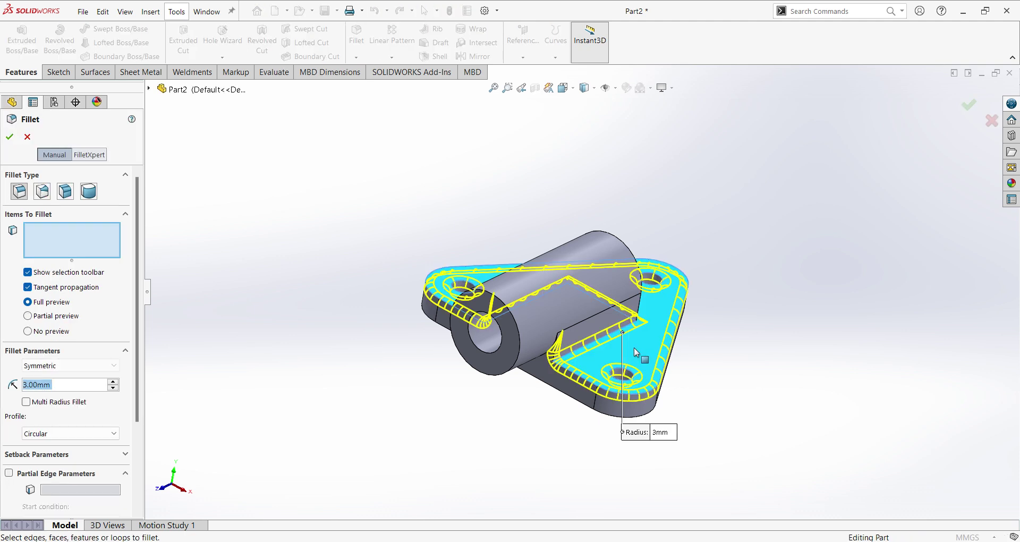
{"action": "left_click", "coordinate": [662, 361]}
{"action": "left_click", "coordinate": [661, 360]}
{"action": "middle_click_drag", "start_coordinate": [779, 353], "coordinate": [752, 365]}
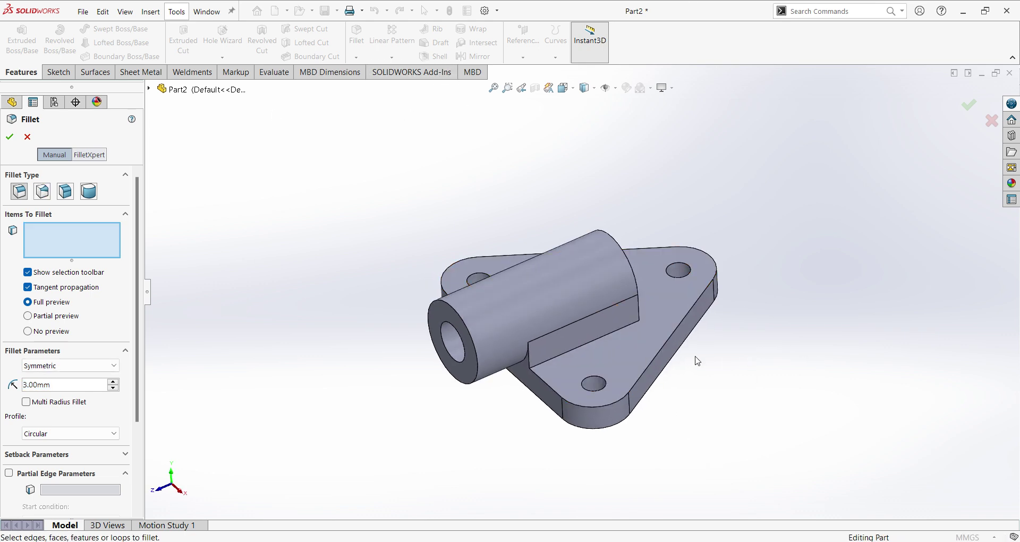
{"action": "left_click", "coordinate": [659, 411]}
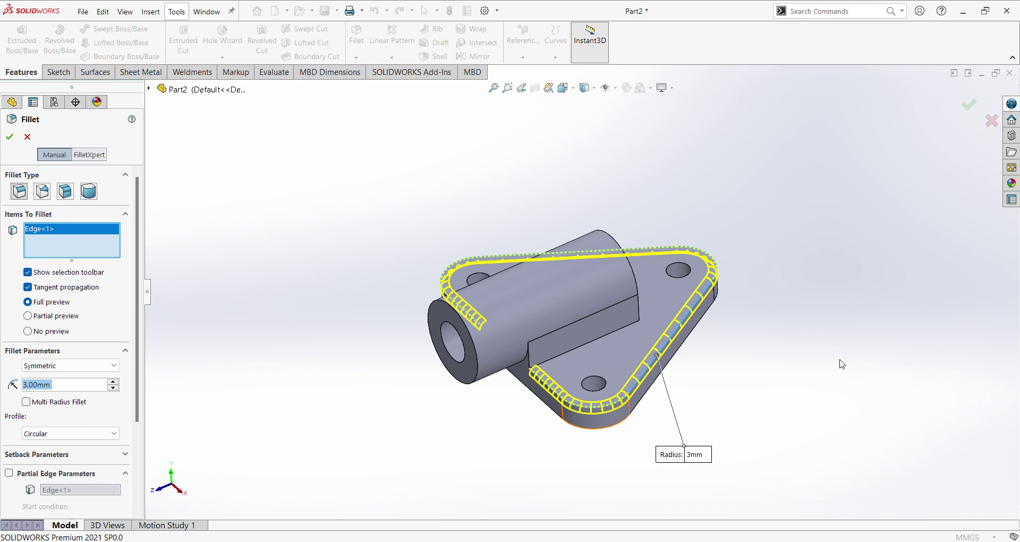
Add the base plate's lower outer edge to the fillet items in place of the bottom face
{"action": "middle_click_drag", "start_coordinate": [842, 363], "coordinate": [718, 337]}
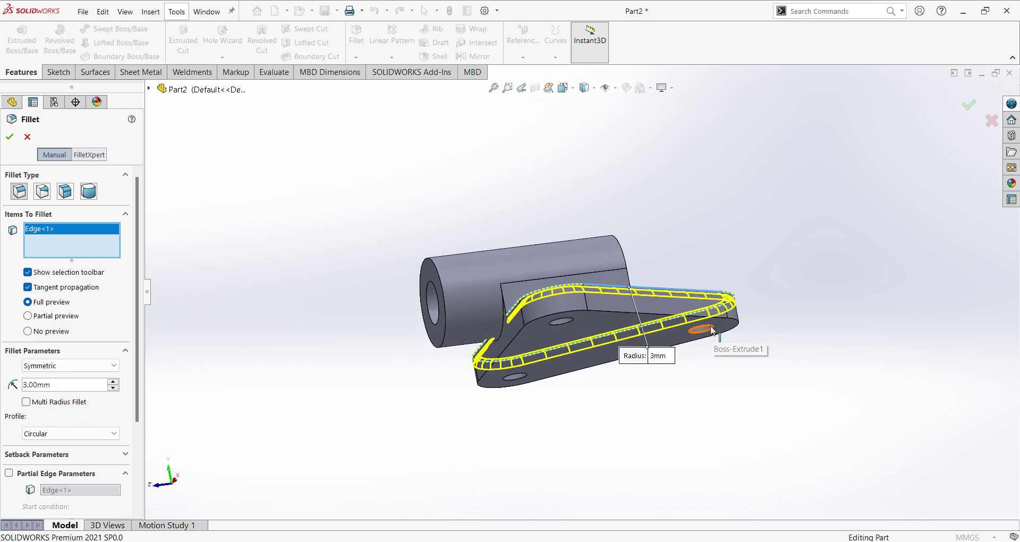
{"action": "left_click", "coordinate": [724, 327]}
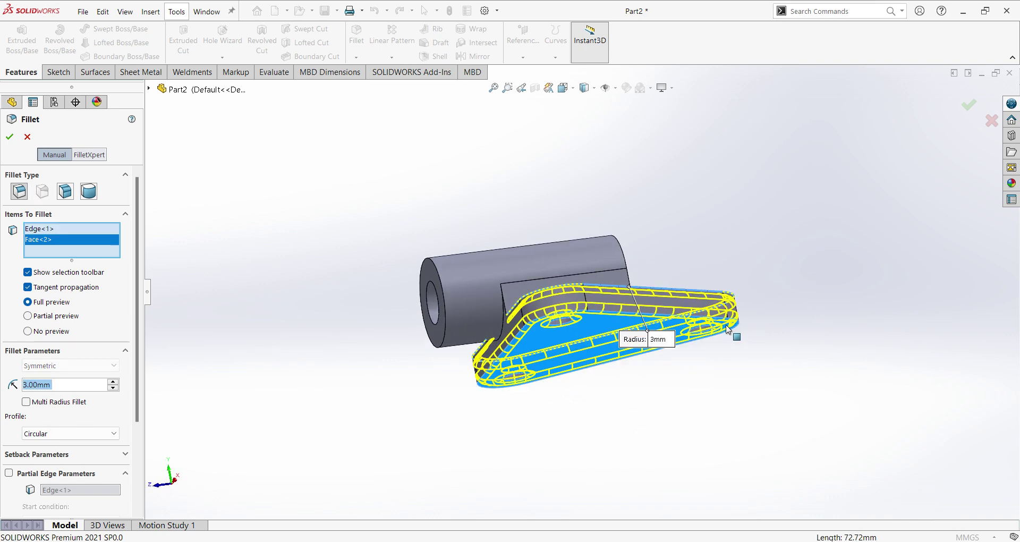
{"action": "key", "text": "Delete"}
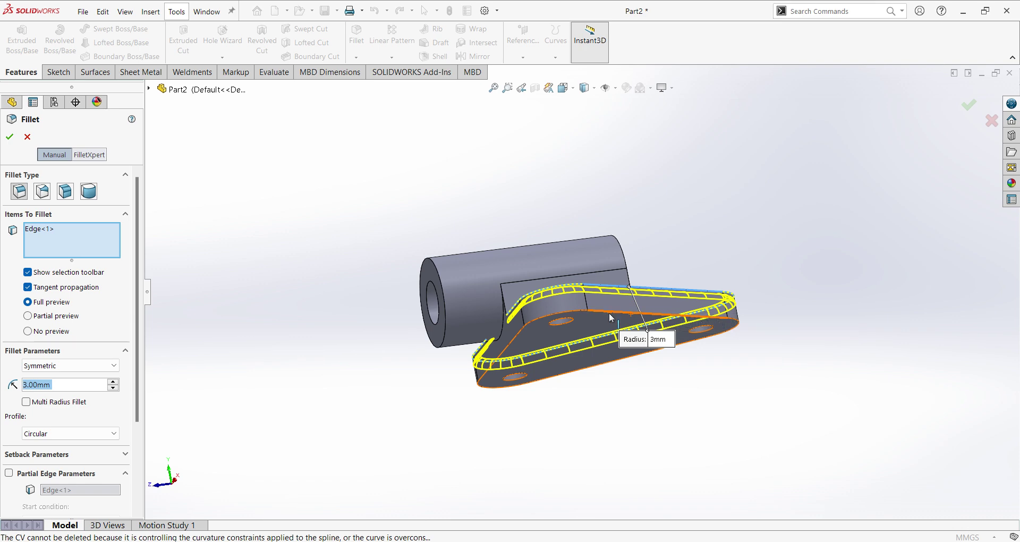
{"action": "left_click", "coordinate": [608, 312]}
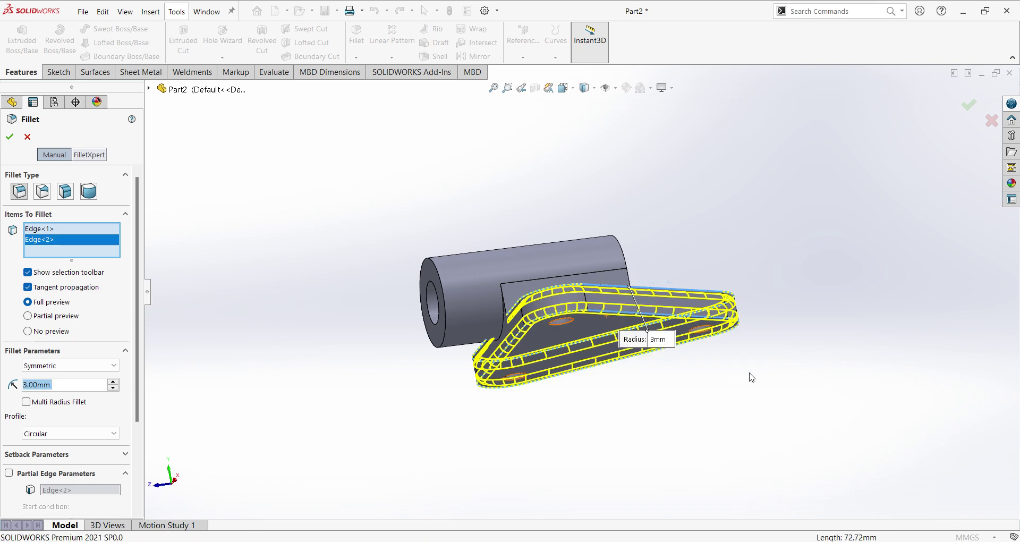
Add the three straight edges where the cylinder's support block meets the plate's top face to the fillet items
{"action": "middle_click_drag", "start_coordinate": [750, 373], "coordinate": [744, 502]}
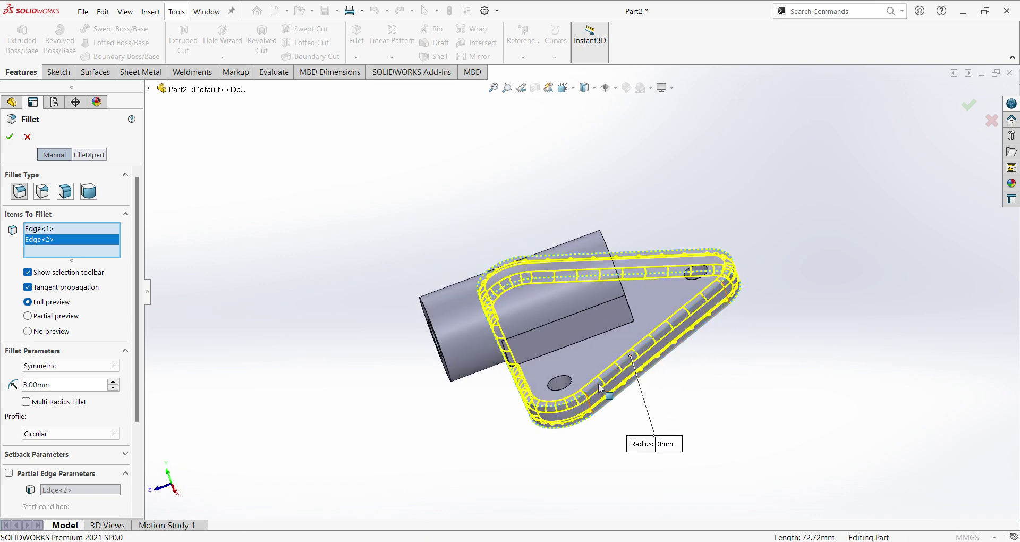
{"action": "left_click", "coordinate": [573, 344]}
{"action": "middle_click_drag", "start_coordinate": [744, 401], "coordinate": [639, 299]}
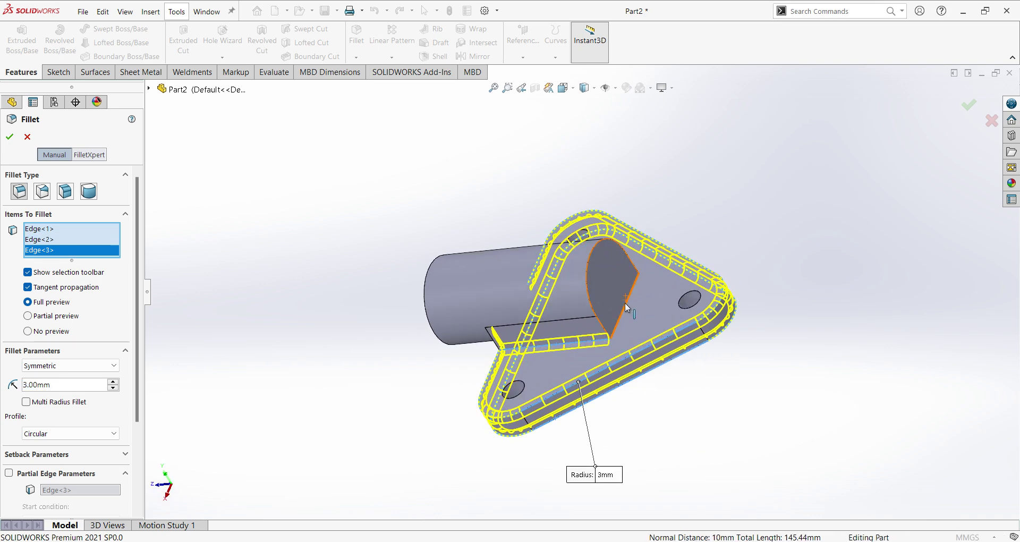
{"action": "left_click", "coordinate": [627, 309]}
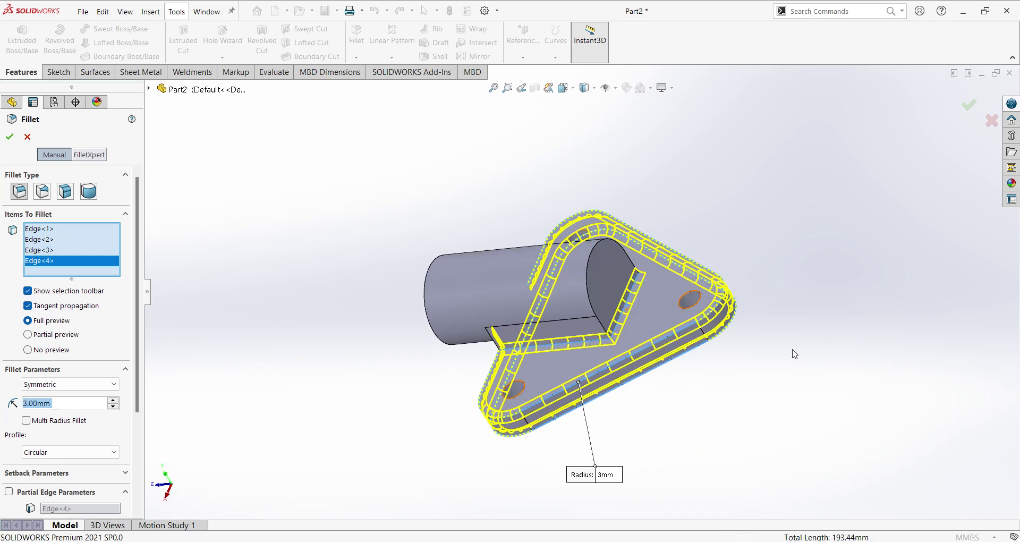
{"action": "middle_click_drag", "start_coordinate": [792, 351], "coordinate": [705, 319]}
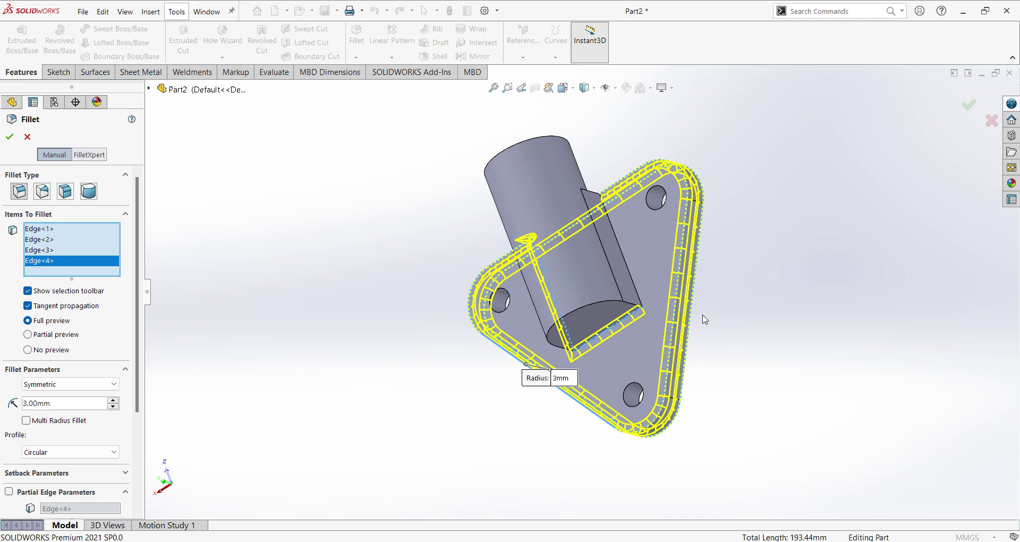
{"action": "left_click", "coordinate": [618, 239]}
Try adding the curved edge beneath the cylinder, remove it from the fillet items, and apply the 3 mm fillet
{"action": "middle_click_drag", "start_coordinate": [597, 355], "coordinate": [803, 276]}
{"action": "scroll", "coordinate": [802, 276], "scroll_direction": "down", "scroll_amount": 2}
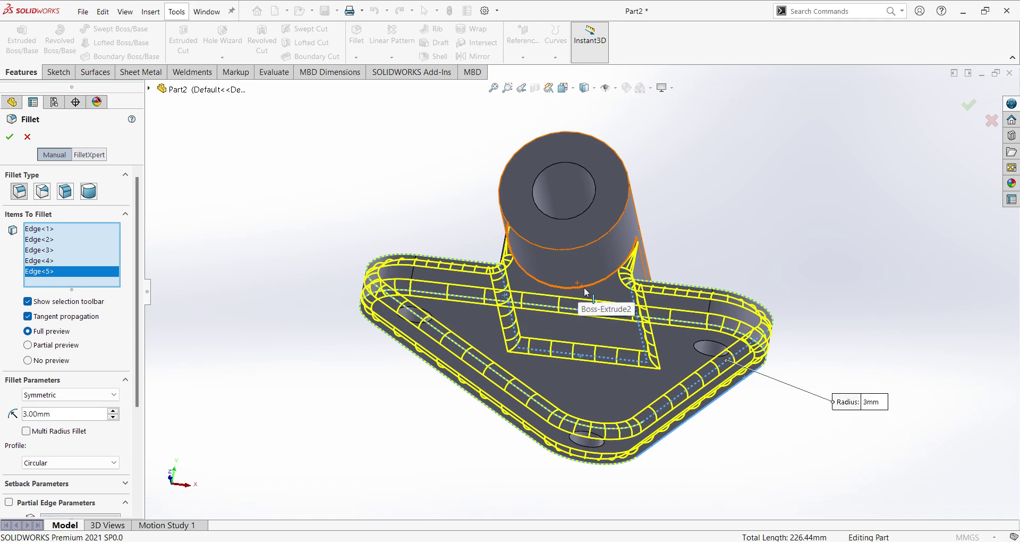
{"action": "left_click", "coordinate": [585, 288]}
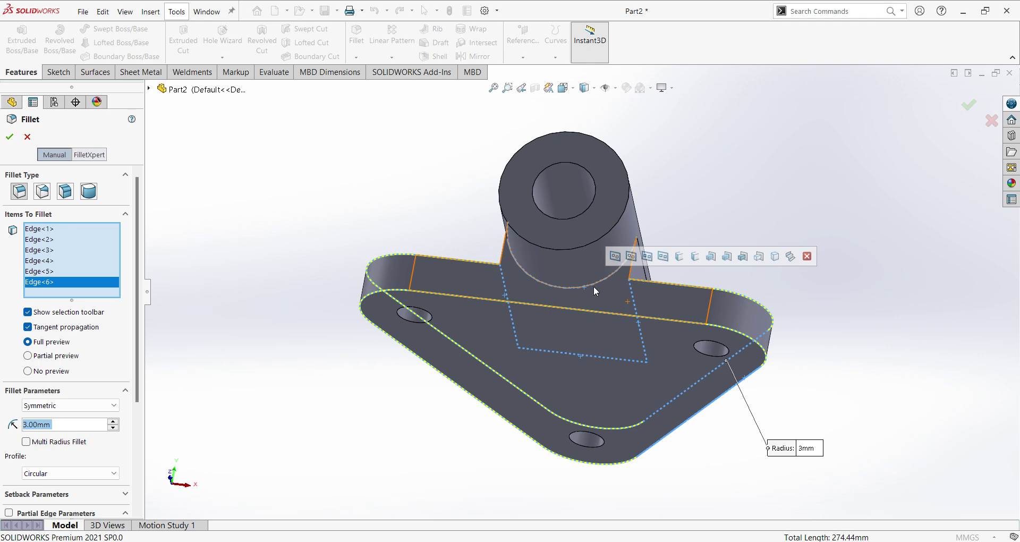
{"action": "left_click", "coordinate": [589, 287]}
{"action": "middle_click_drag", "start_coordinate": [590, 288], "coordinate": [277, 266]}
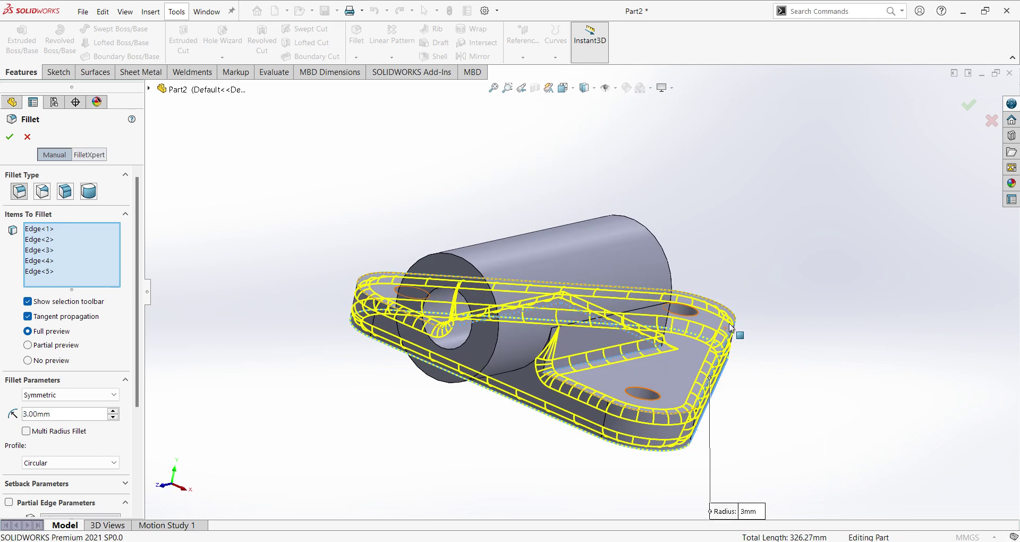
{"action": "left_click", "coordinate": [10, 139]}
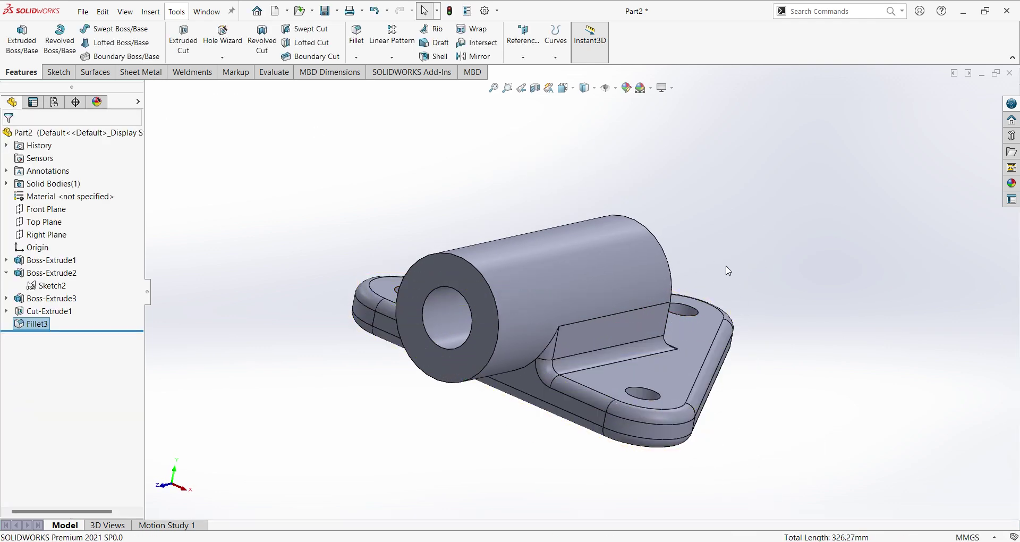
Fillet the curved edge beneath the cylinder where it meets the base plate with a 3 mm radius
{"action": "left_click", "coordinate": [357, 35]}
{"action": "middle_click_drag", "start_coordinate": [510, 298], "coordinate": [578, 213]}
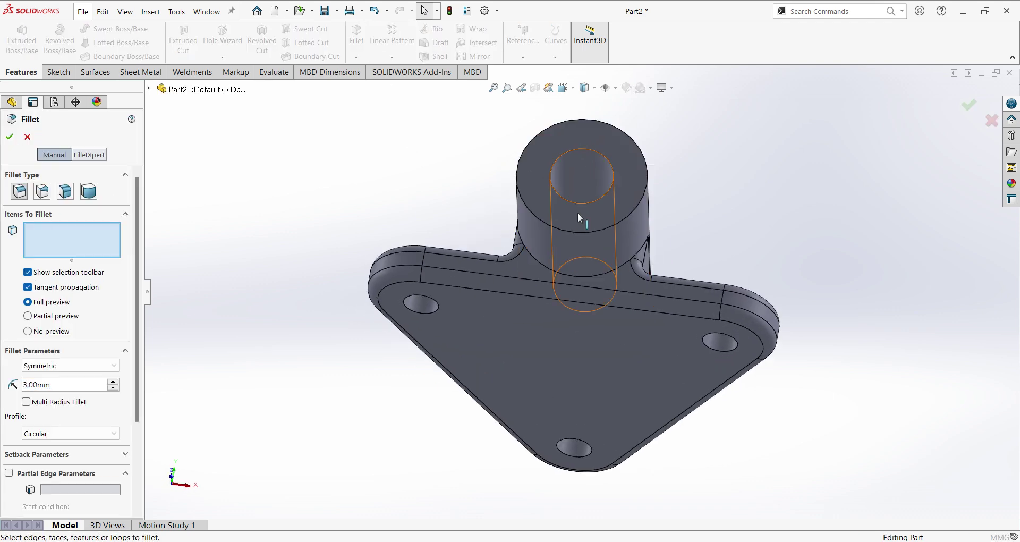
{"action": "left_click", "coordinate": [598, 277]}
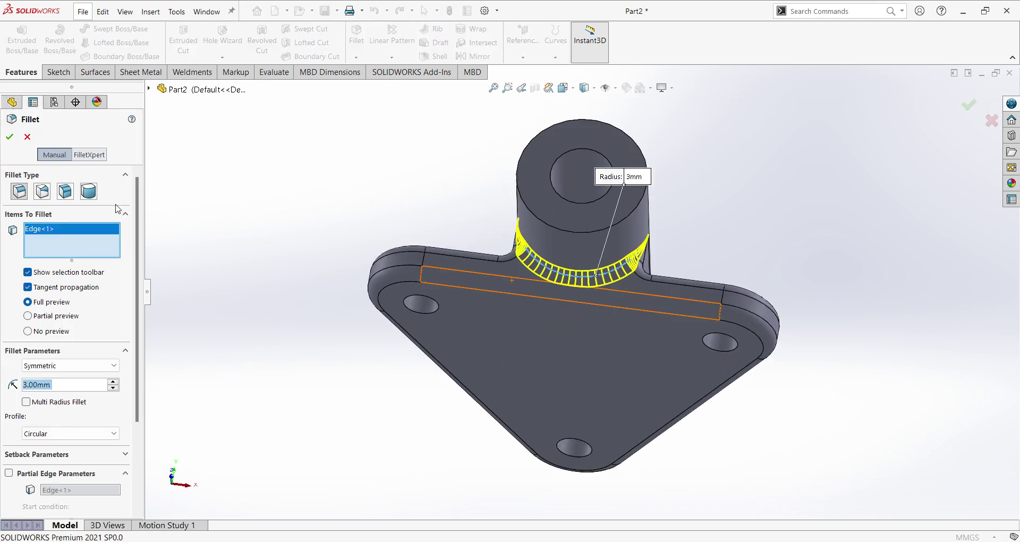
{"action": "left_click", "coordinate": [9, 137]}
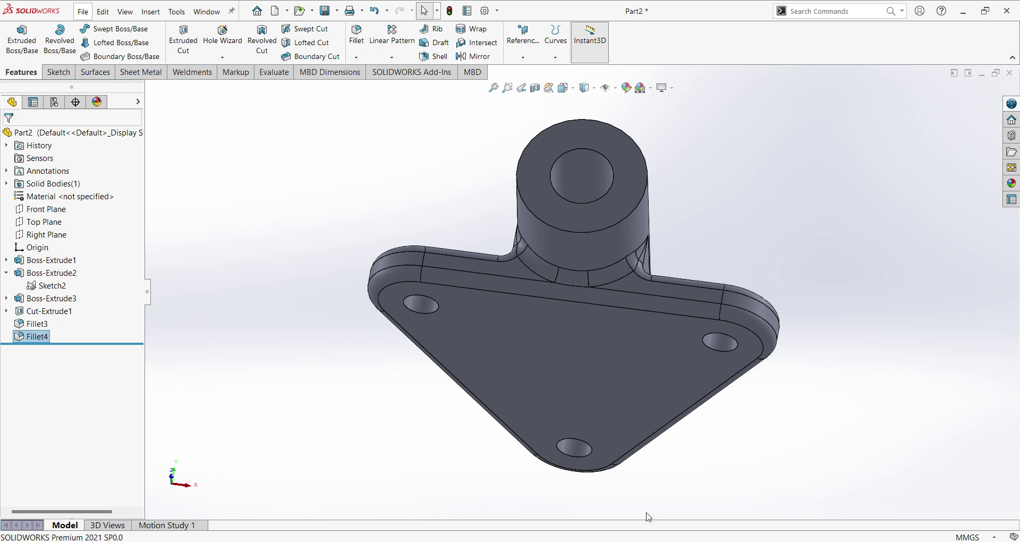
Open the appearance library and list the iron finishes among its metal appearances
{"action": "key", "text": "ctrl+7"}
{"action": "scroll", "coordinate": [790, 358], "scroll_direction": "down", "scroll_amount": 3}
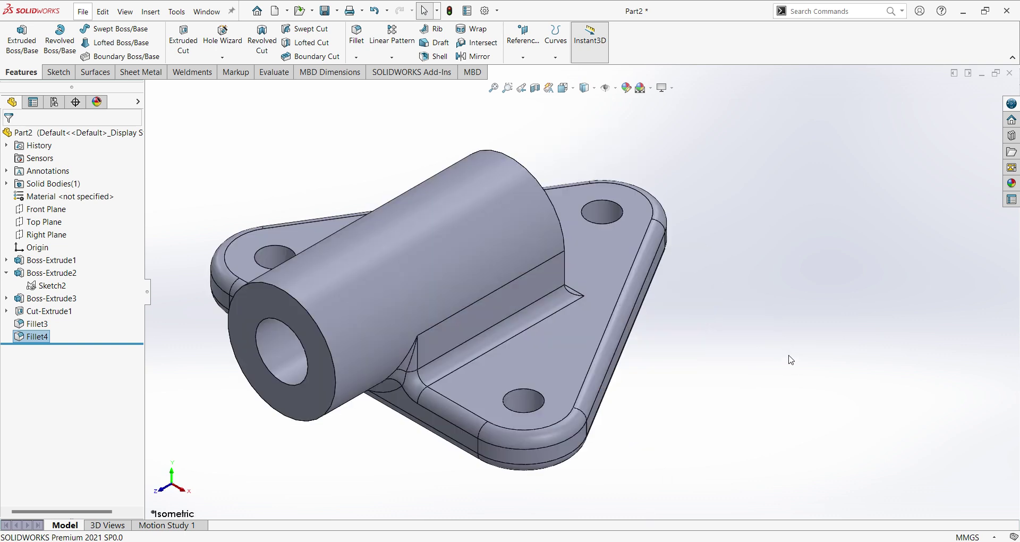
{"action": "scroll", "coordinate": [823, 351], "scroll_direction": "up", "scroll_amount": 2}
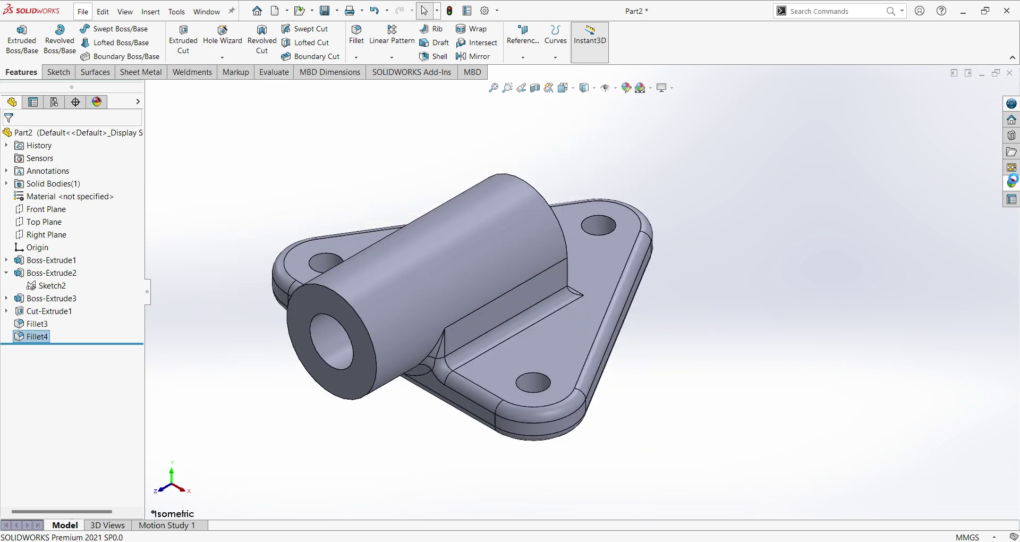
{"action": "left_click", "coordinate": [1012, 180]}
{"action": "left_click", "coordinate": [872, 119]}
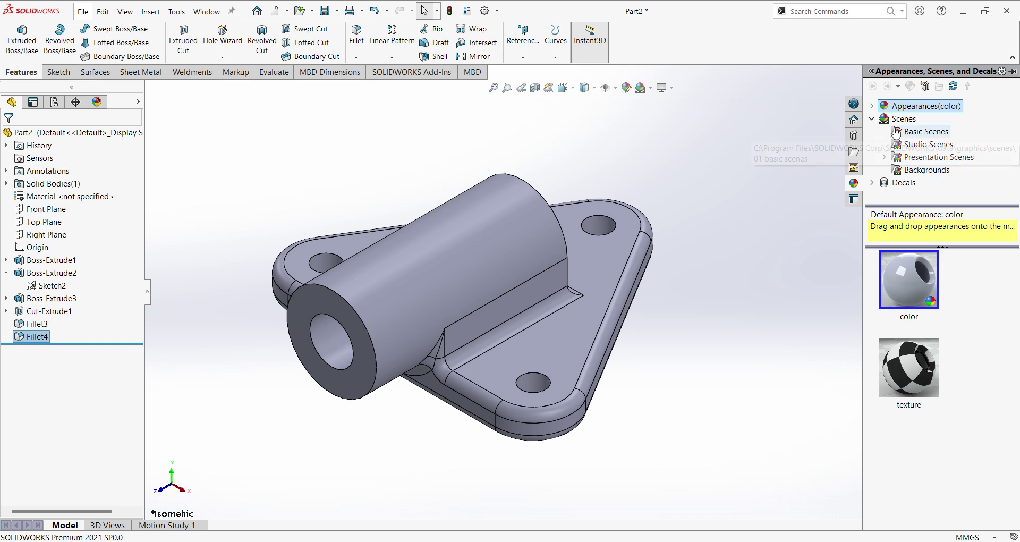
{"action": "left_click", "coordinate": [872, 106]}
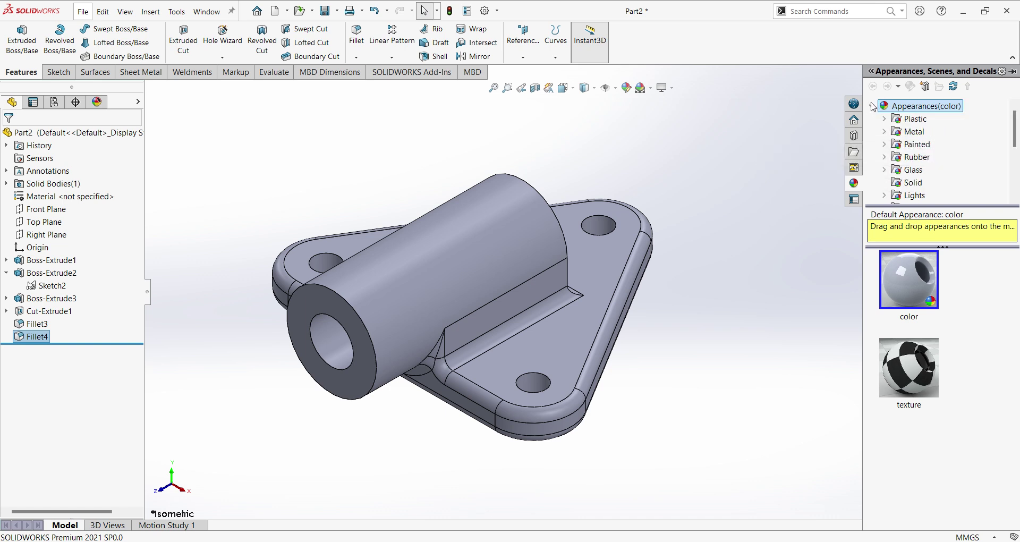
{"action": "left_click", "coordinate": [885, 132]}
{"action": "scroll", "coordinate": [934, 151], "scroll_direction": "down", "scroll_amount": 2}
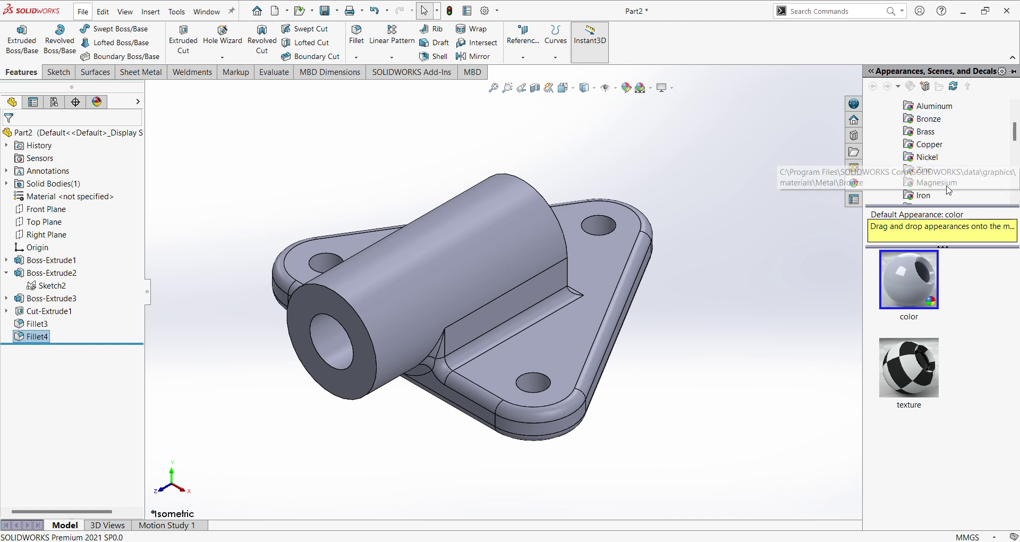
{"action": "scroll", "coordinate": [936, 155], "scroll_direction": "down", "scroll_amount": 2}
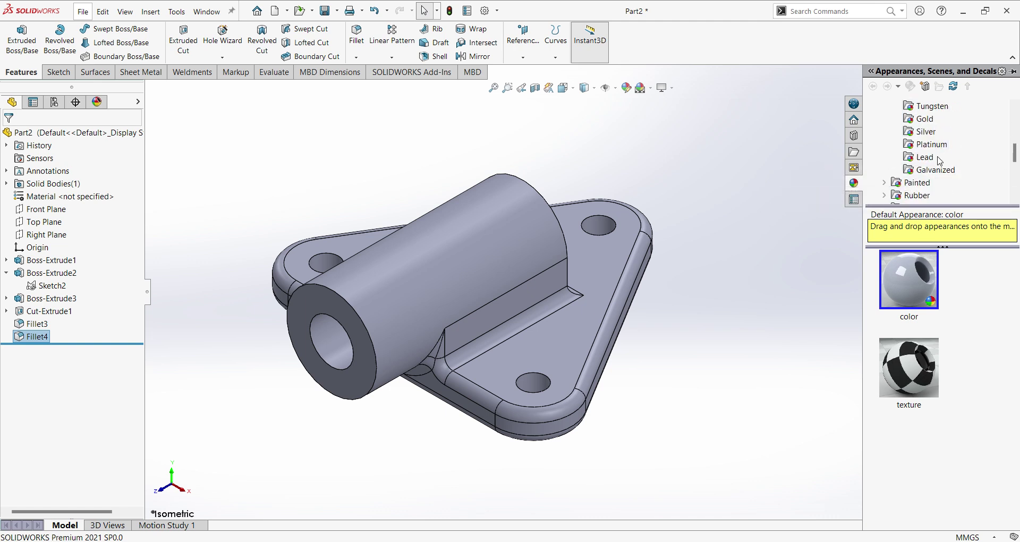
{"action": "scroll", "coordinate": [943, 169], "scroll_direction": "up", "scroll_amount": 2}
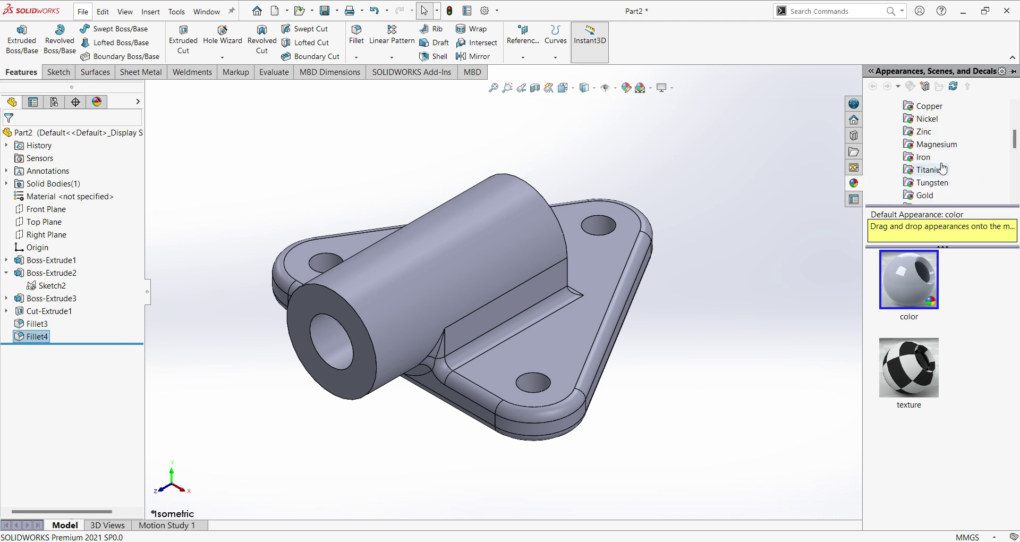
{"action": "left_click", "coordinate": [927, 159]}
Apply the matte iron appearance to the bracket
{"action": "scroll", "coordinate": [952, 345], "scroll_direction": "down", "scroll_amount": 1}
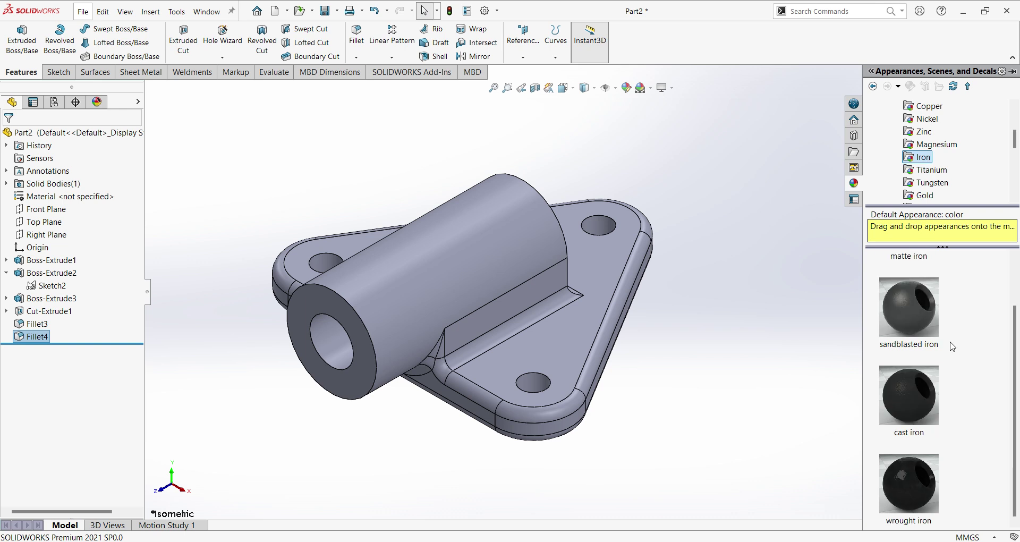
{"action": "scroll", "coordinate": [962, 367], "scroll_direction": "up", "scroll_amount": 1}
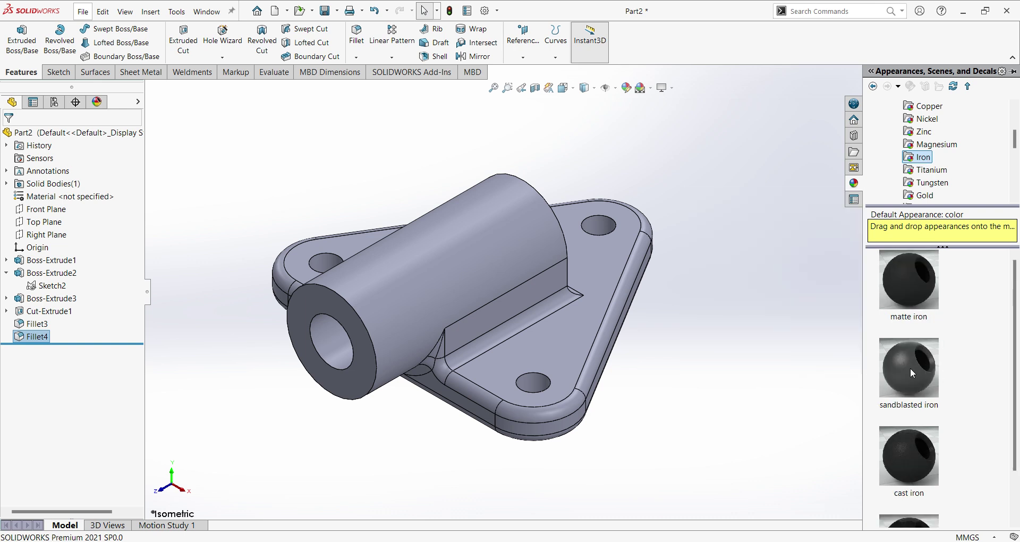
{"action": "scroll", "coordinate": [911, 374], "scroll_direction": "down", "scroll_amount": 1}
{"action": "scroll", "coordinate": [923, 390], "scroll_direction": "up", "scroll_amount": 1}
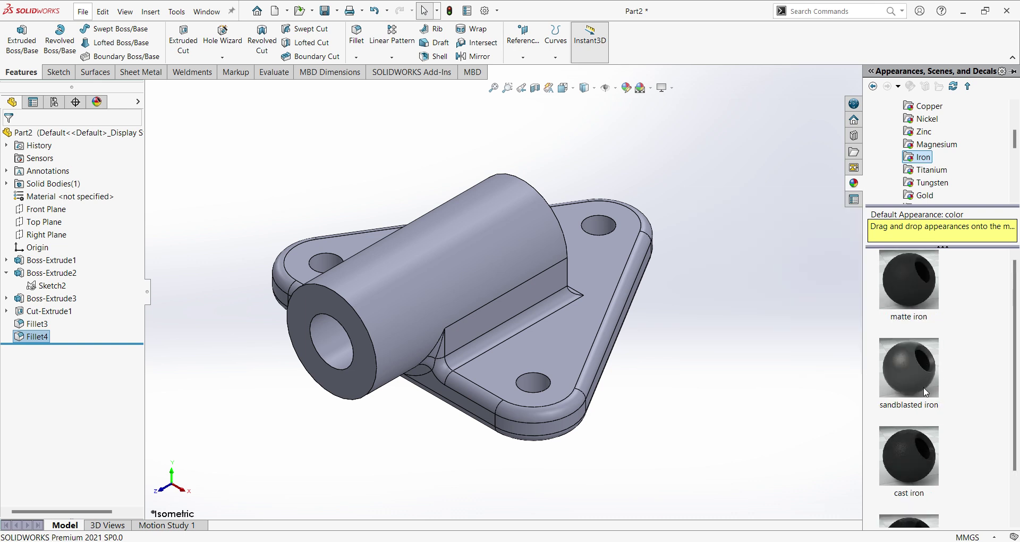
{"action": "left_click", "coordinate": [903, 275]}
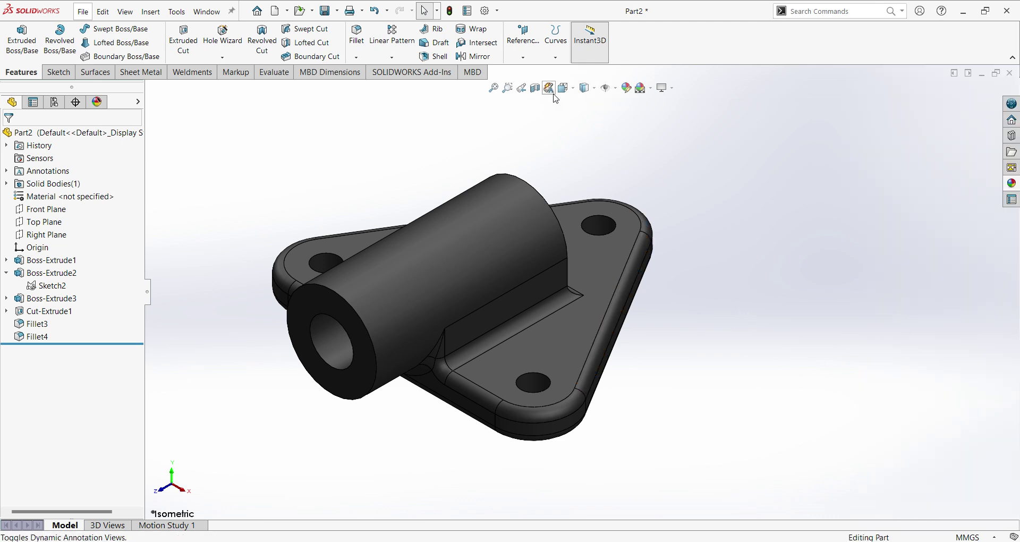
{"action": "left_click", "coordinate": [629, 89]}
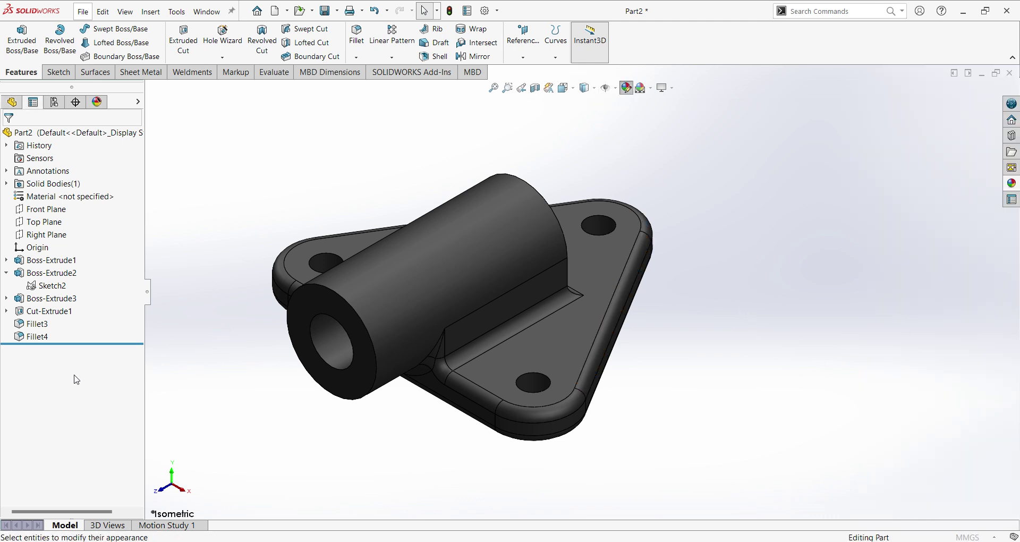
{"action": "left_click", "coordinate": [48, 386]}
{"action": "left_click", "coordinate": [65, 386]}
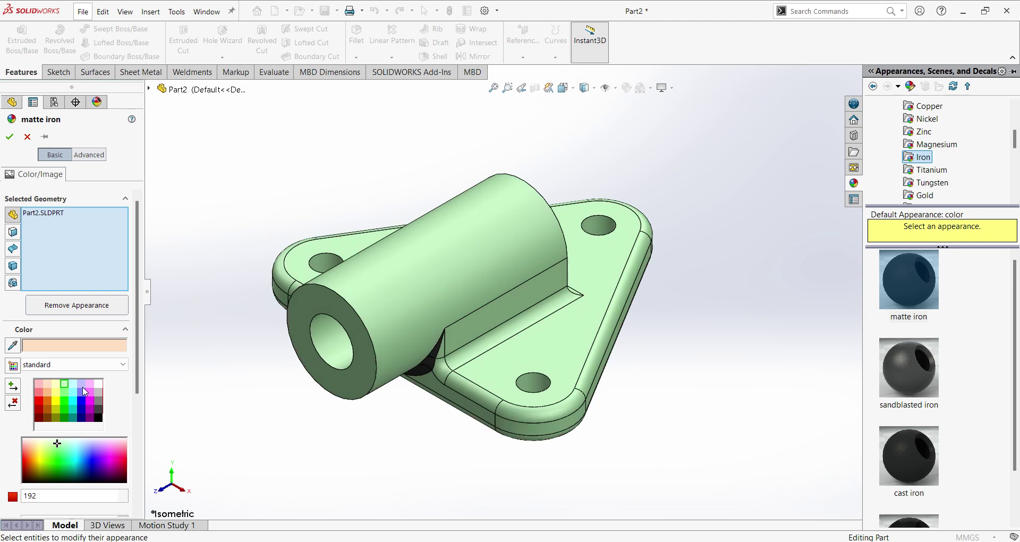
{"action": "left_click", "coordinate": [81, 386]}
{"action": "left_click", "coordinate": [90, 394]}
{"action": "left_click", "coordinate": [90, 383]}
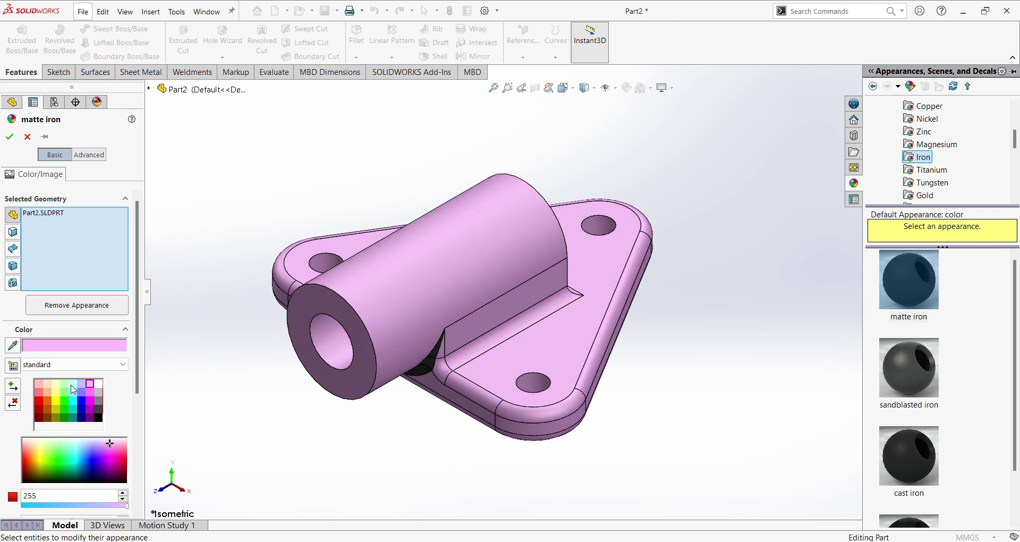
{"action": "left_click", "coordinate": [55, 392]}
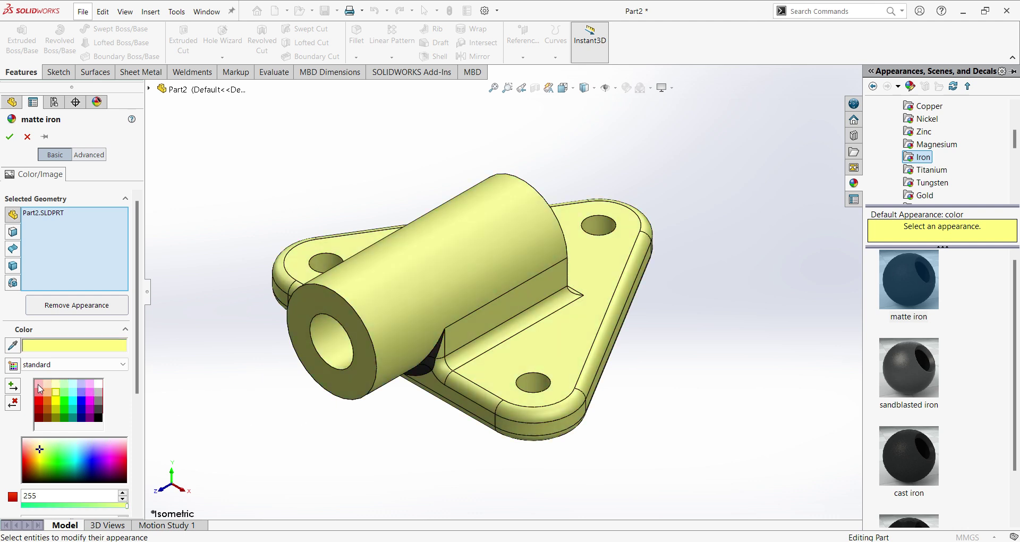
{"action": "left_click", "coordinate": [39, 385]}
{"action": "left_click", "coordinate": [72, 394]}
{"action": "left_click", "coordinate": [90, 383]}
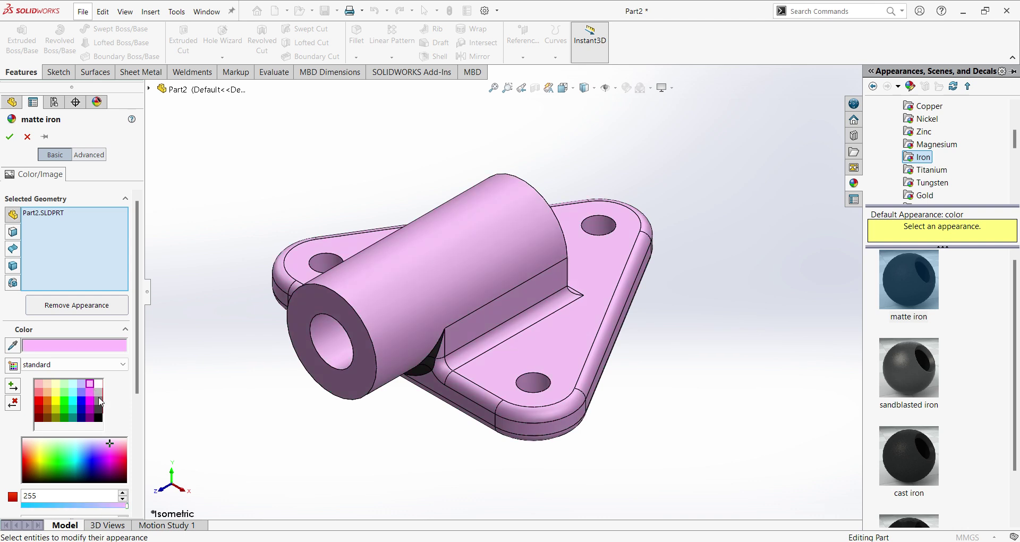
{"action": "left_click", "coordinate": [28, 137]}
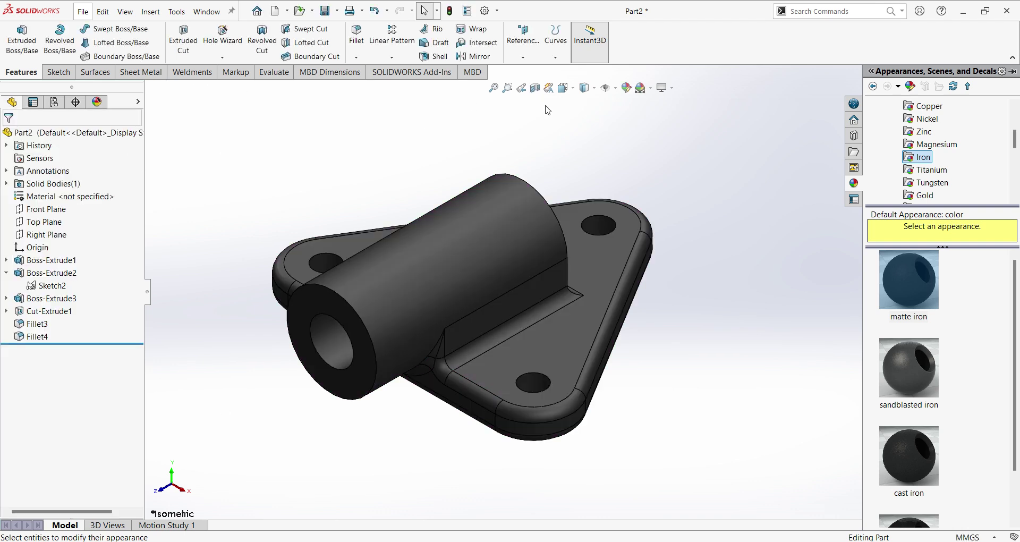
Apply the polished steel appearance from the metal steel finishes to the whole part
{"action": "left_click", "coordinate": [1013, 184]}
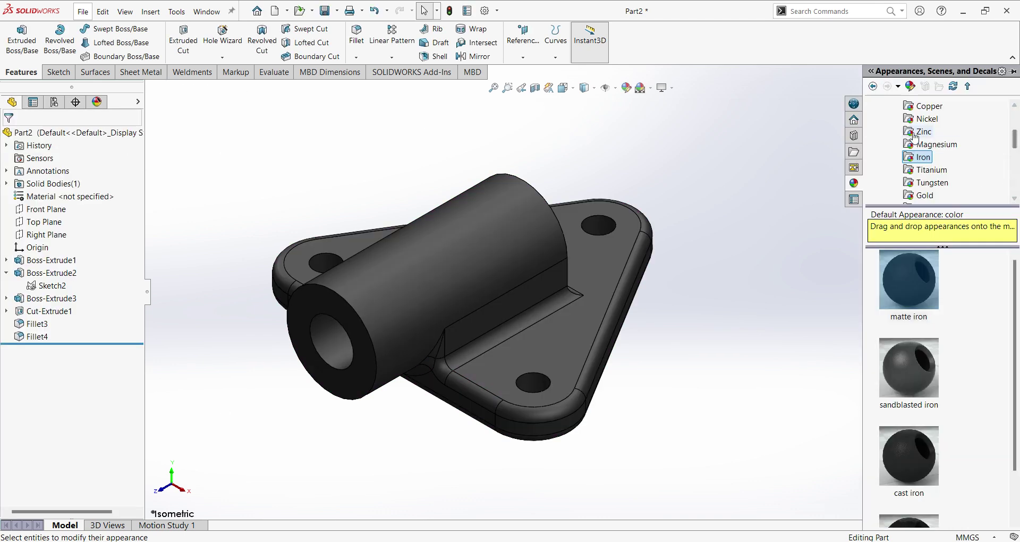
{"action": "scroll", "coordinate": [941, 160], "scroll_direction": "up", "scroll_amount": 1}
{"action": "scroll", "coordinate": [943, 169], "scroll_direction": "up", "scroll_amount": 1}
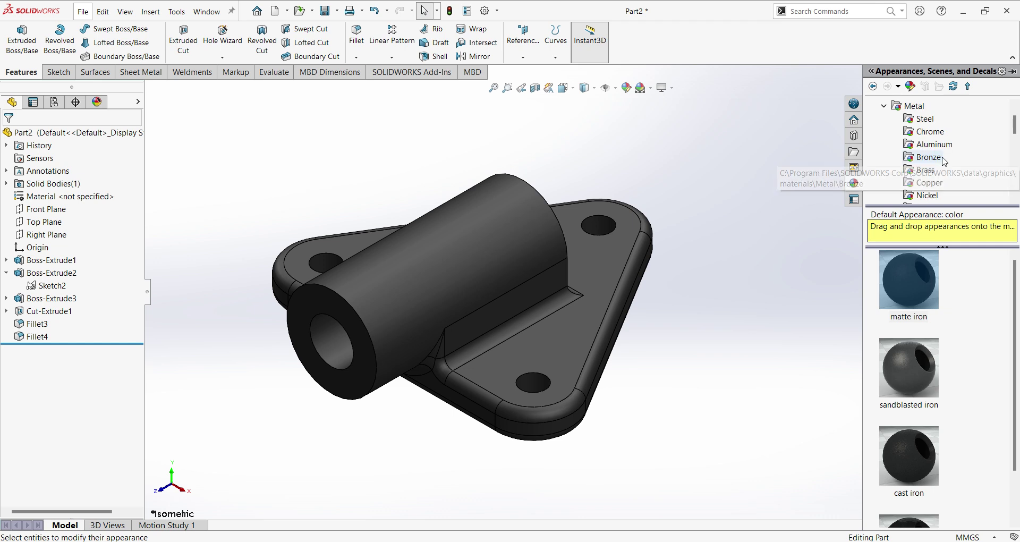
{"action": "left_click", "coordinate": [927, 120]}
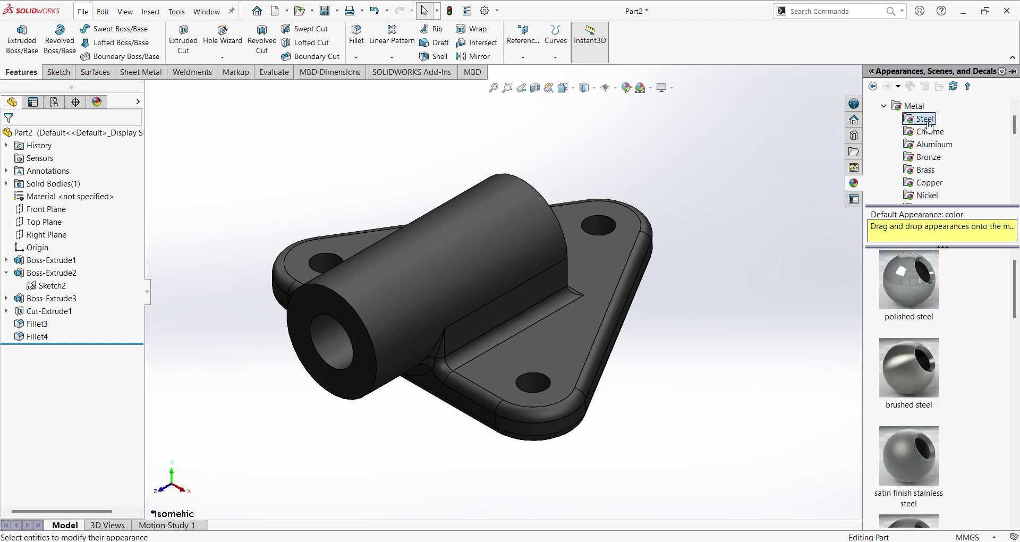
{"action": "double_click", "coordinate": [930, 283]}
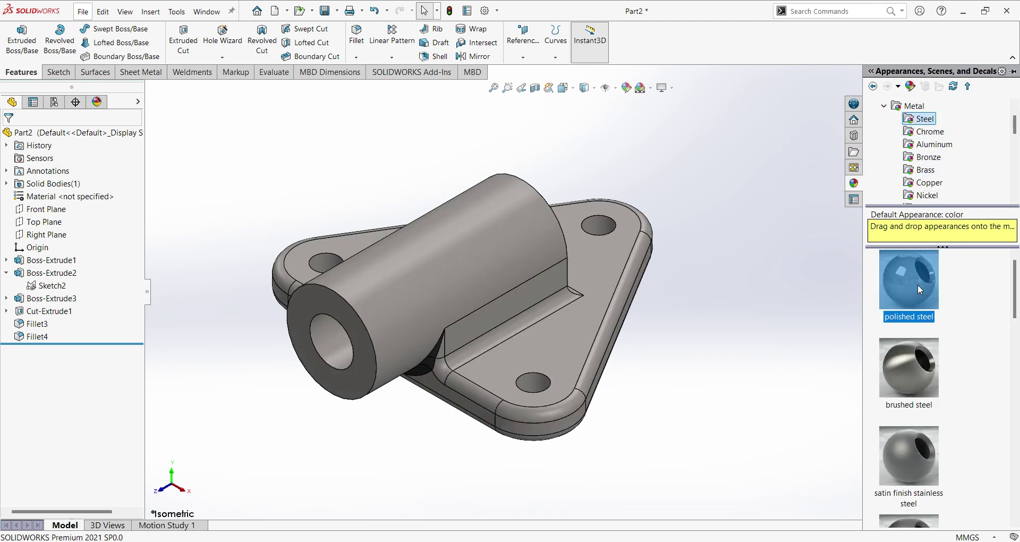
Apply the polished steel appearance to the last fillet, beneath the cylinder, as well
{"action": "left_click_drag", "start_coordinate": [917, 284], "coordinate": [430, 362]}
{"action": "left_click_drag", "start_coordinate": [492, 346], "coordinate": [35, 340]}
{"action": "left_click", "coordinate": [112, 324]}
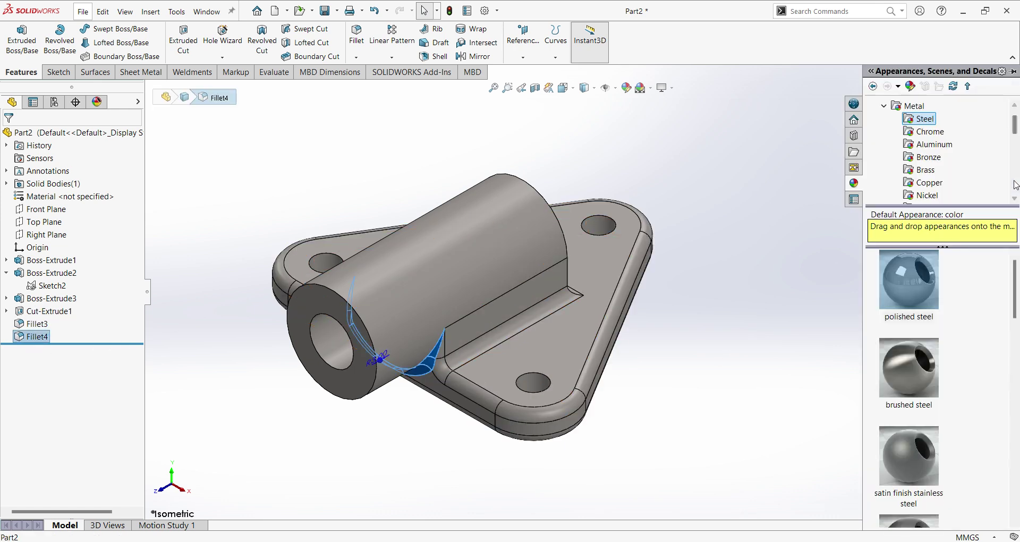
{"action": "left_click", "coordinate": [922, 311]}
{"action": "left_click", "coordinate": [668, 378]}
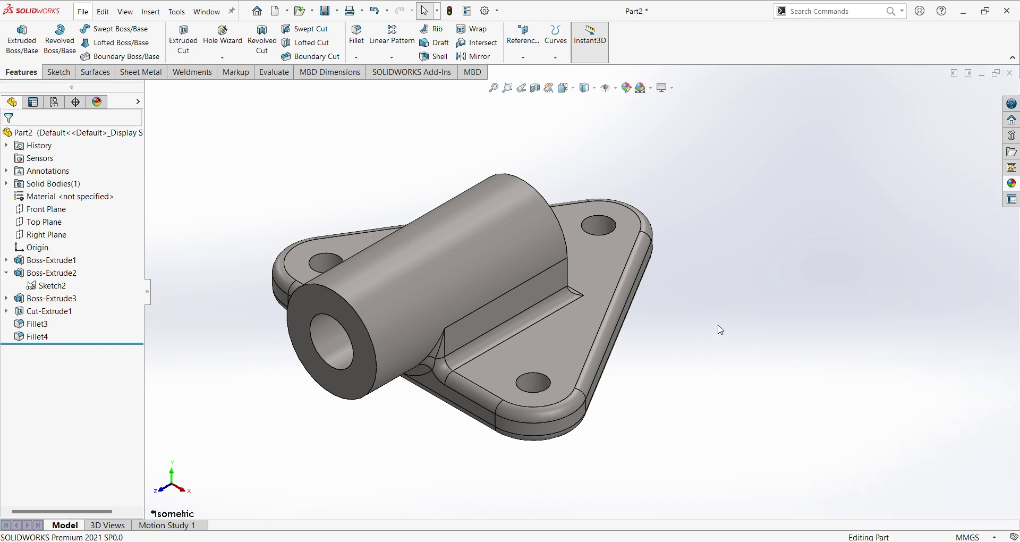
Set the colour of the part's polished steel appearance to the light pink of the standard swatches
{"action": "scroll", "coordinate": [441, 289], "scroll_direction": "down", "scroll_amount": 3}
{"action": "scroll", "coordinate": [441, 288], "scroll_direction": "up", "scroll_amount": 3}
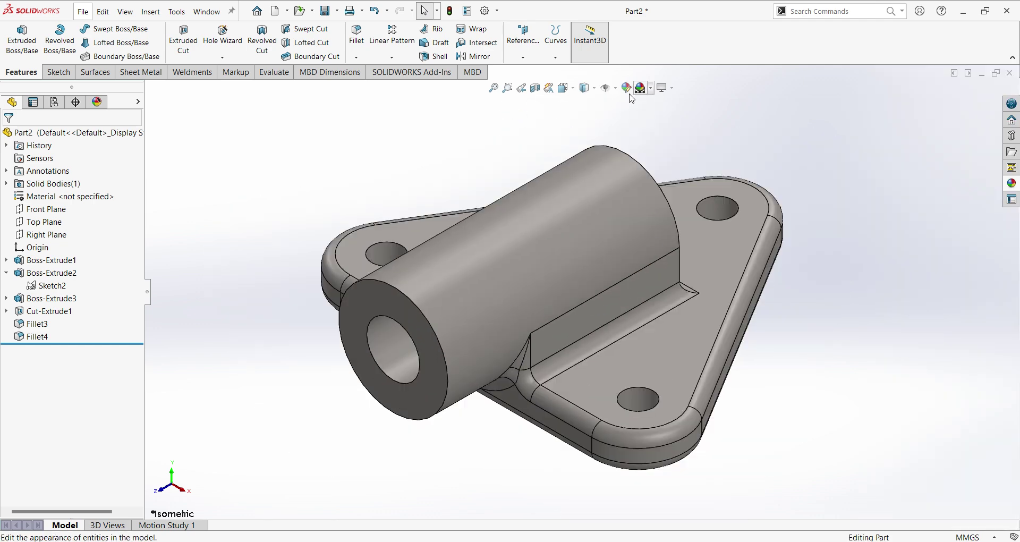
{"action": "middle_click_drag", "start_coordinate": [794, 204], "coordinate": [639, 308]}
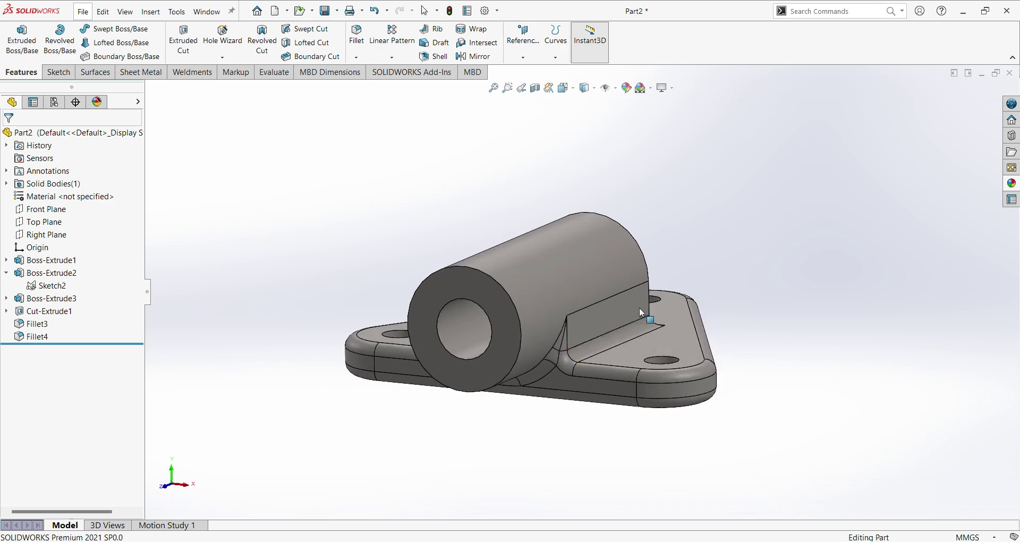
{"action": "middle_click_drag", "start_coordinate": [724, 328], "coordinate": [697, 377]}
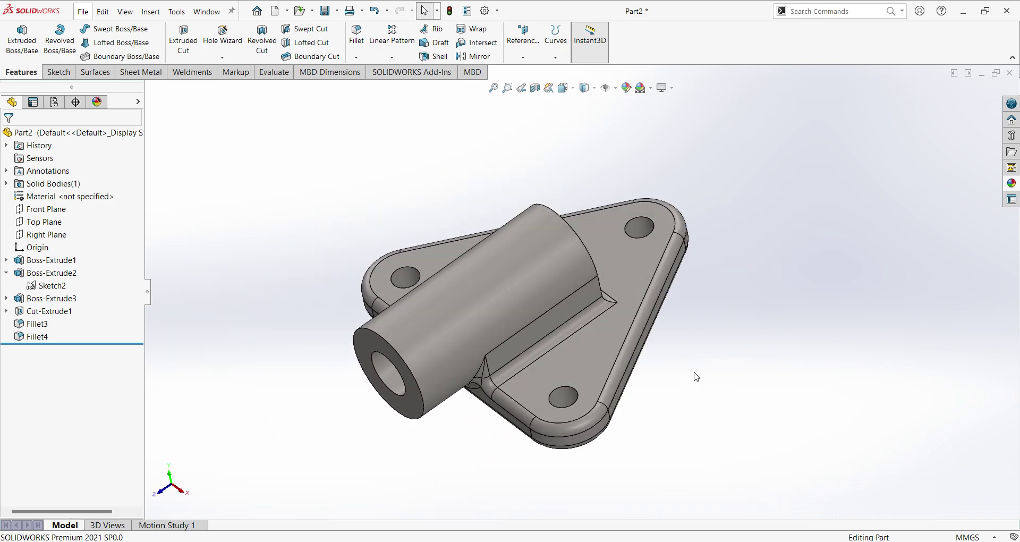
{"action": "left_click", "coordinate": [641, 88]}
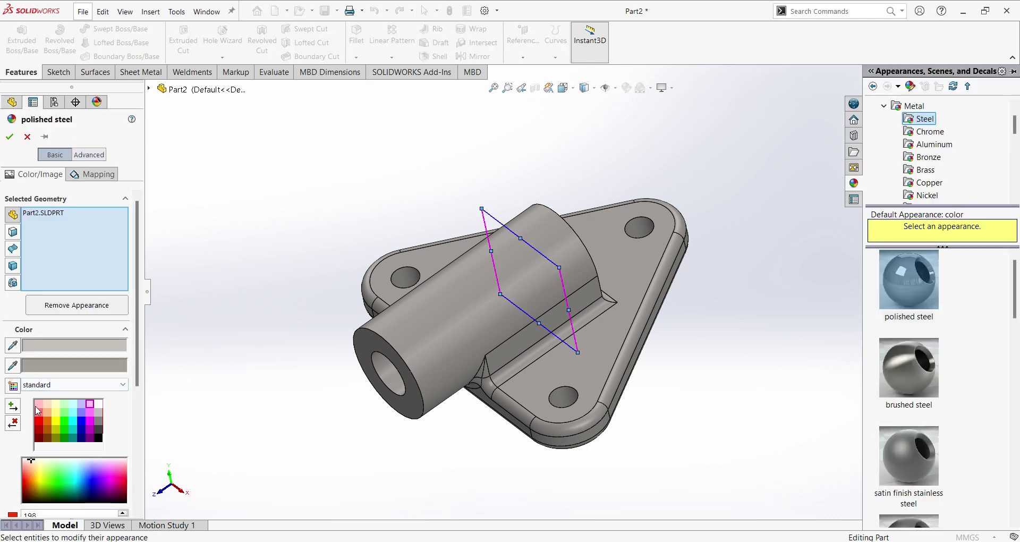
{"action": "left_click", "coordinate": [37, 405]}
{"action": "left_click", "coordinate": [47, 405]}
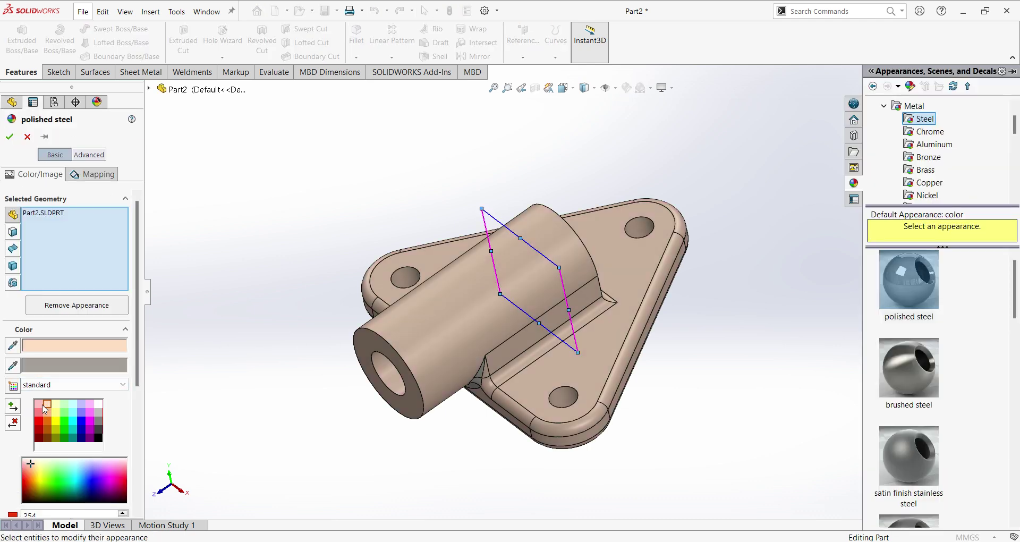
{"action": "left_click", "coordinate": [39, 406]}
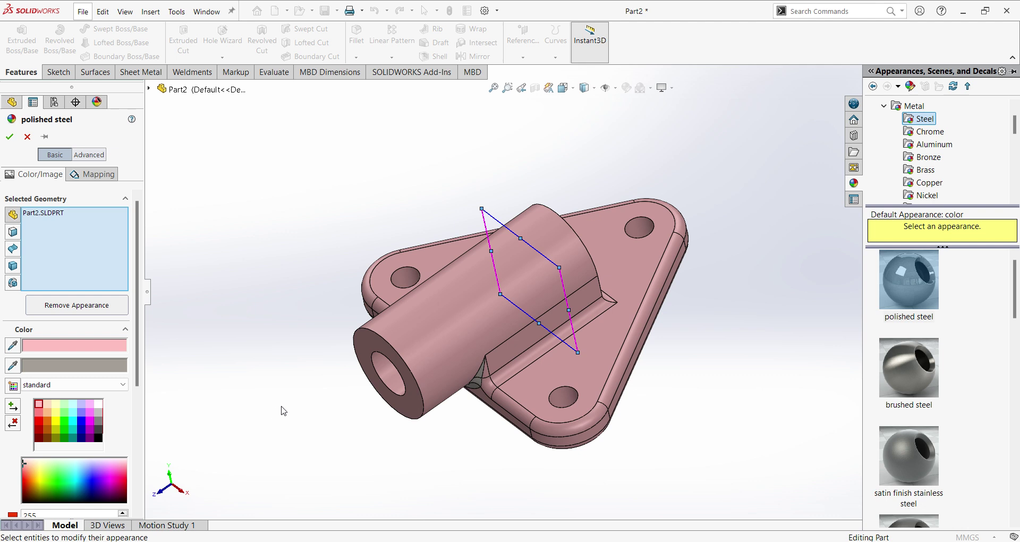
{"action": "left_click", "coordinate": [10, 137]}
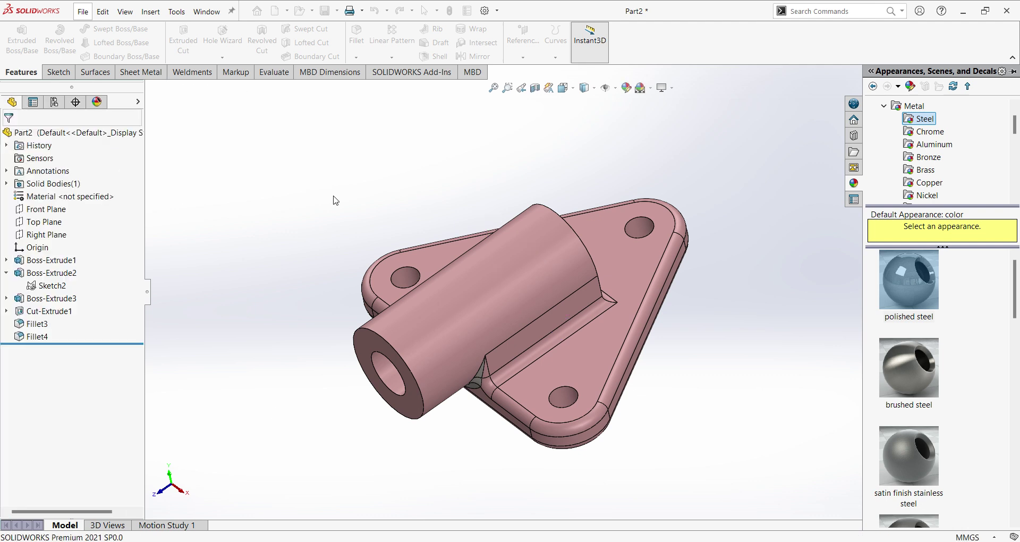